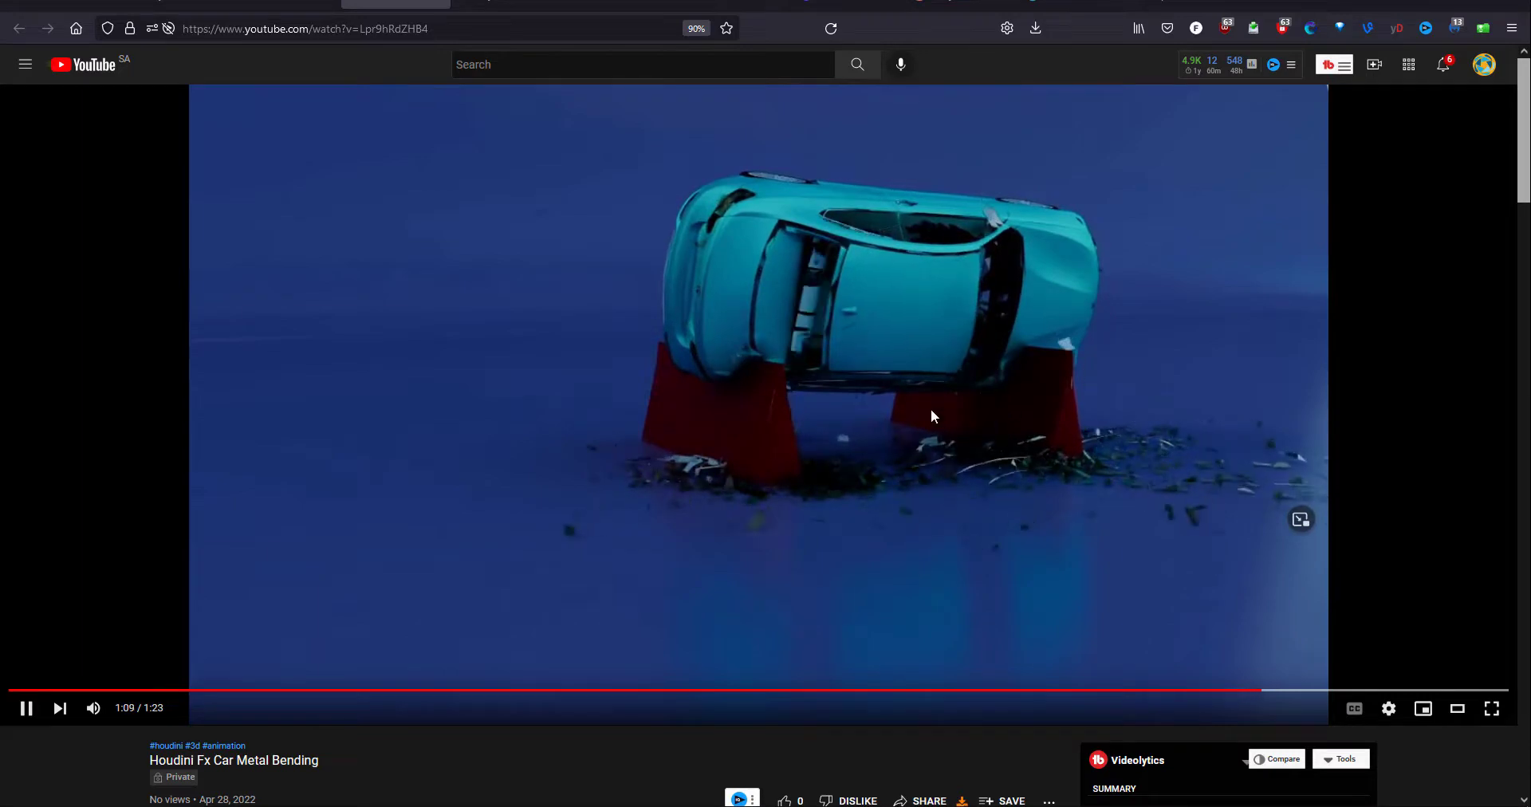
Switch to Houdini and display the transform1 node in the mbw network, viewing the imported car model from several angles.
mouse_move(279, 801)
click(321, 739)
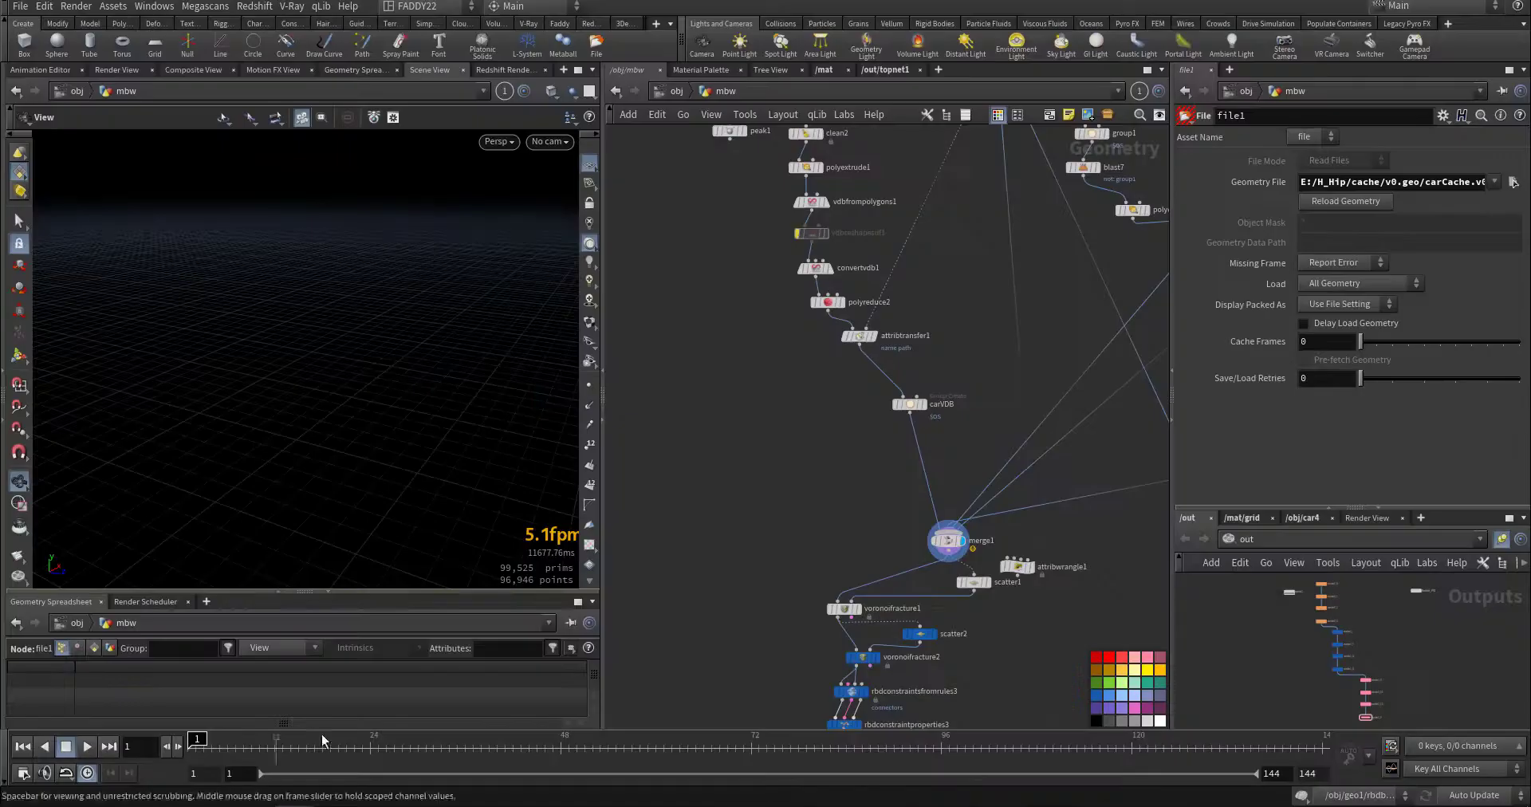
middle_drag(776, 503, 768, 625)
scroll(761, 610, down, 3)
scroll(754, 590, down, 2)
middle_drag(755, 475, 752, 381)
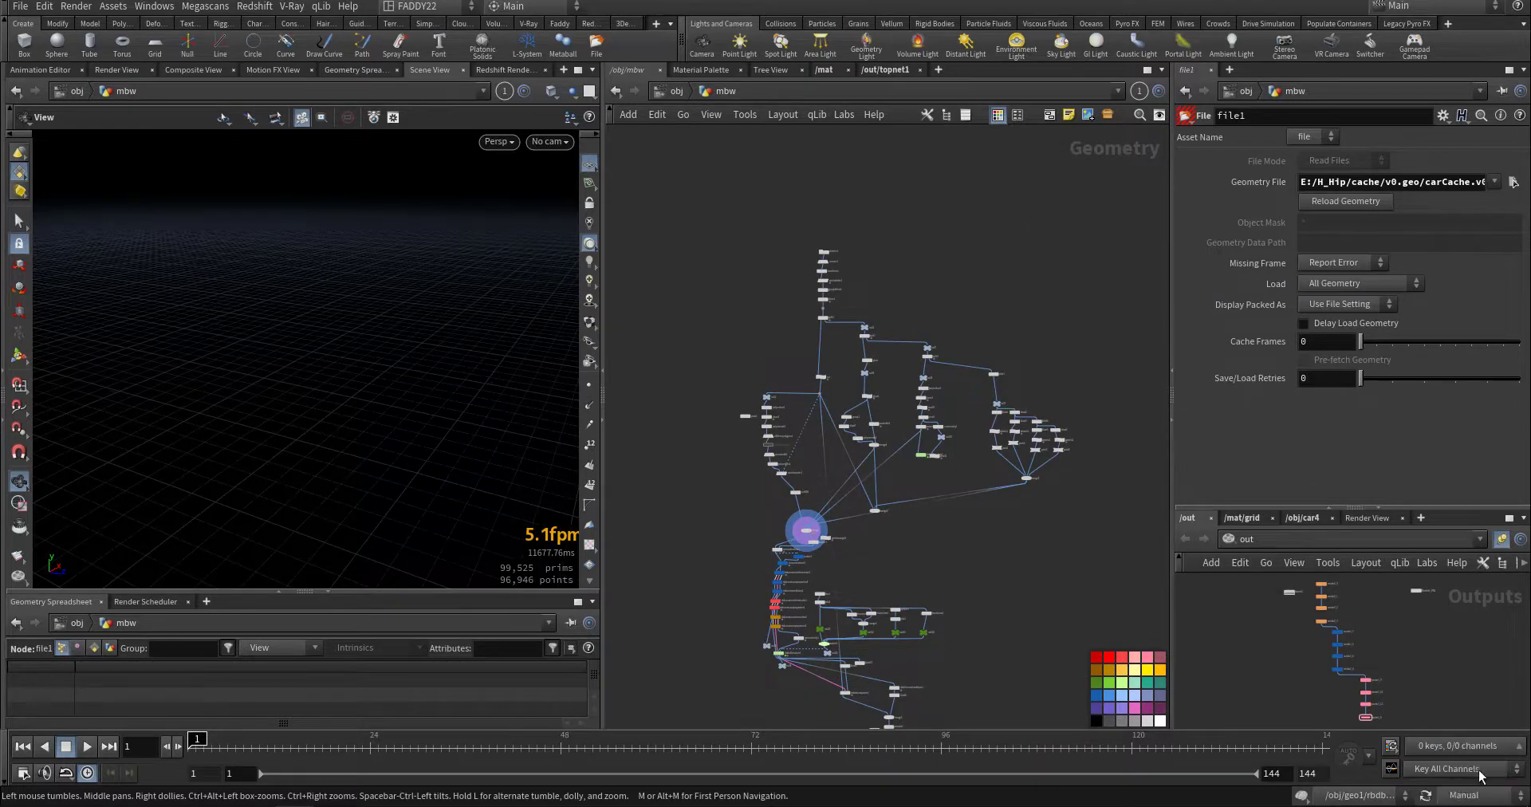
middle_drag(785, 271, 795, 443)
scroll(800, 443, up, 5)
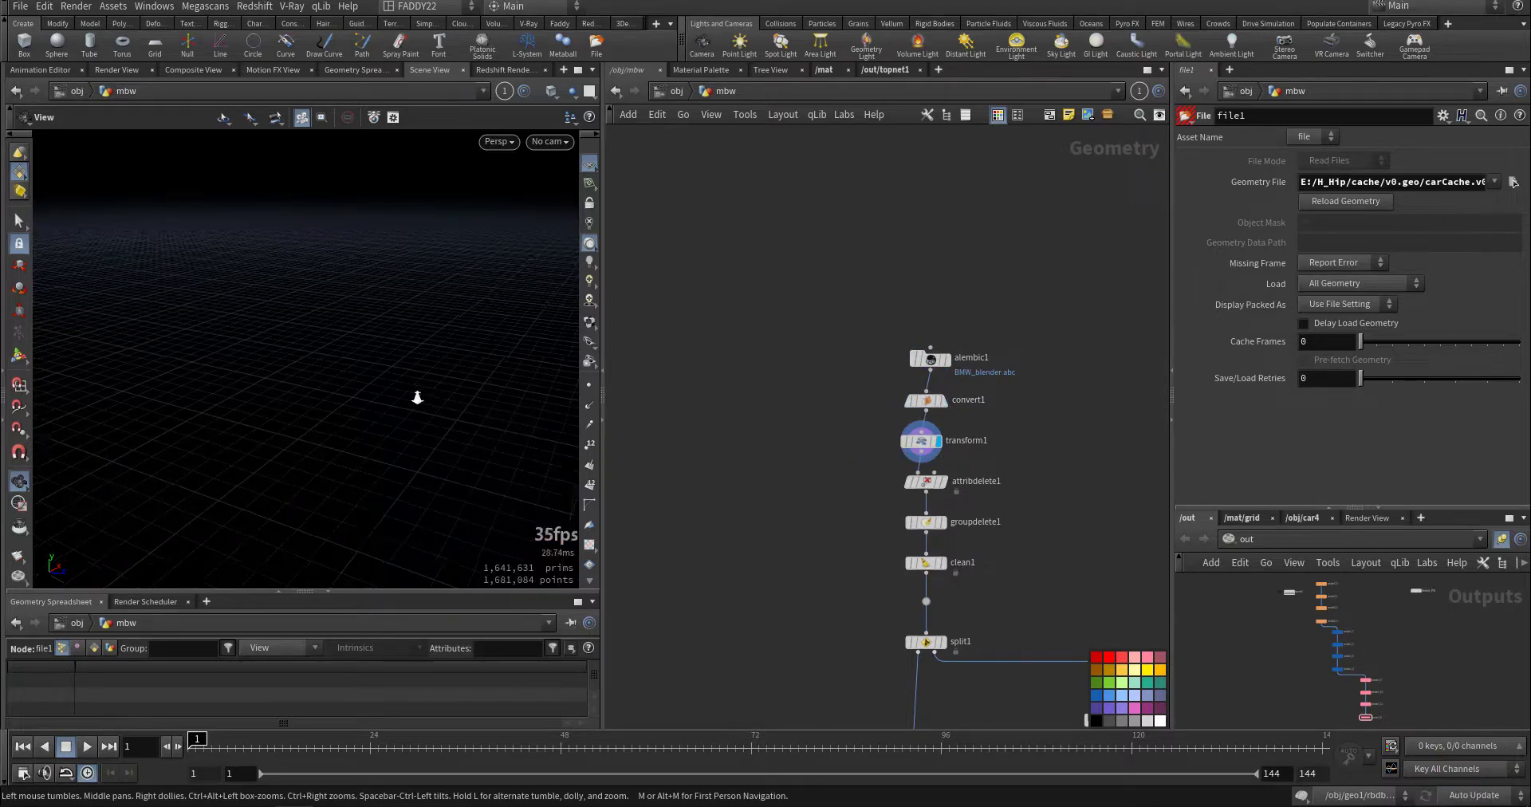
right_drag(417, 397, 300, 420)
middle_drag(405, 421, 366, 499)
right_drag(307, 383, 440, 370)
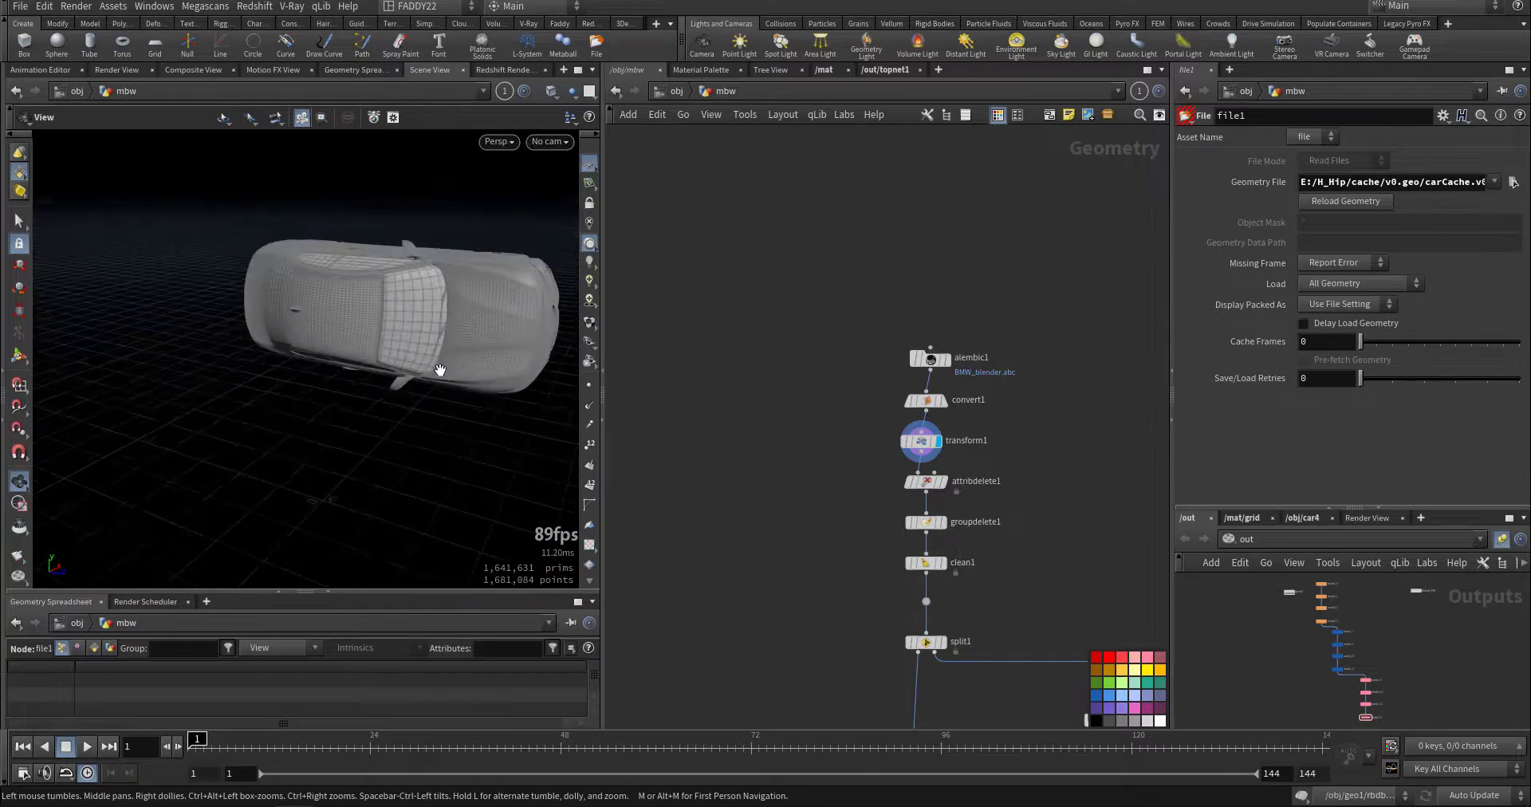
drag(439, 369, 391, 375)
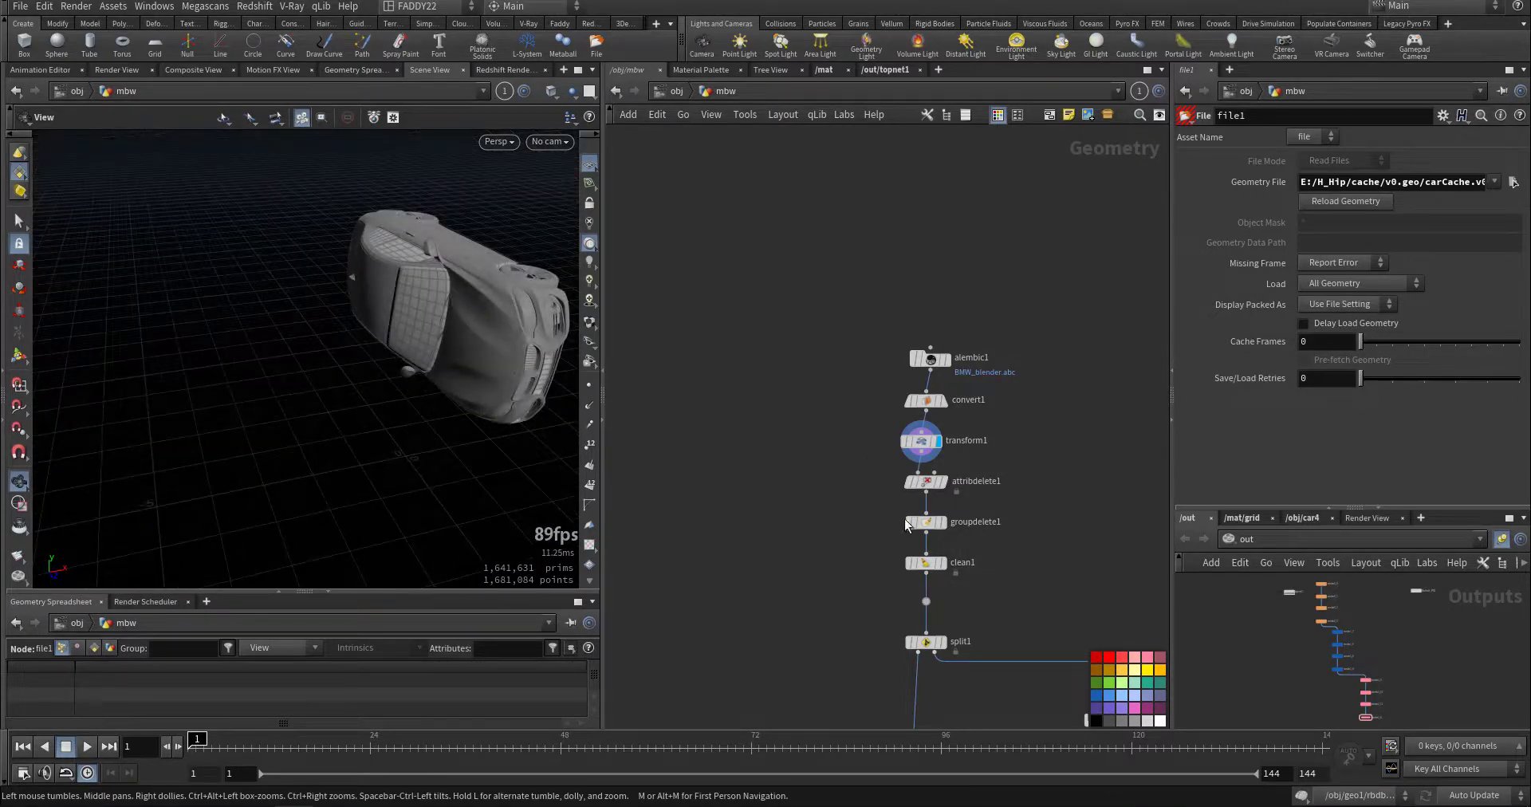
Display the attribdelete1, groupdelete1 and clean1 nodes in turn and review their parameters.
middle_drag(947, 515, 942, 424)
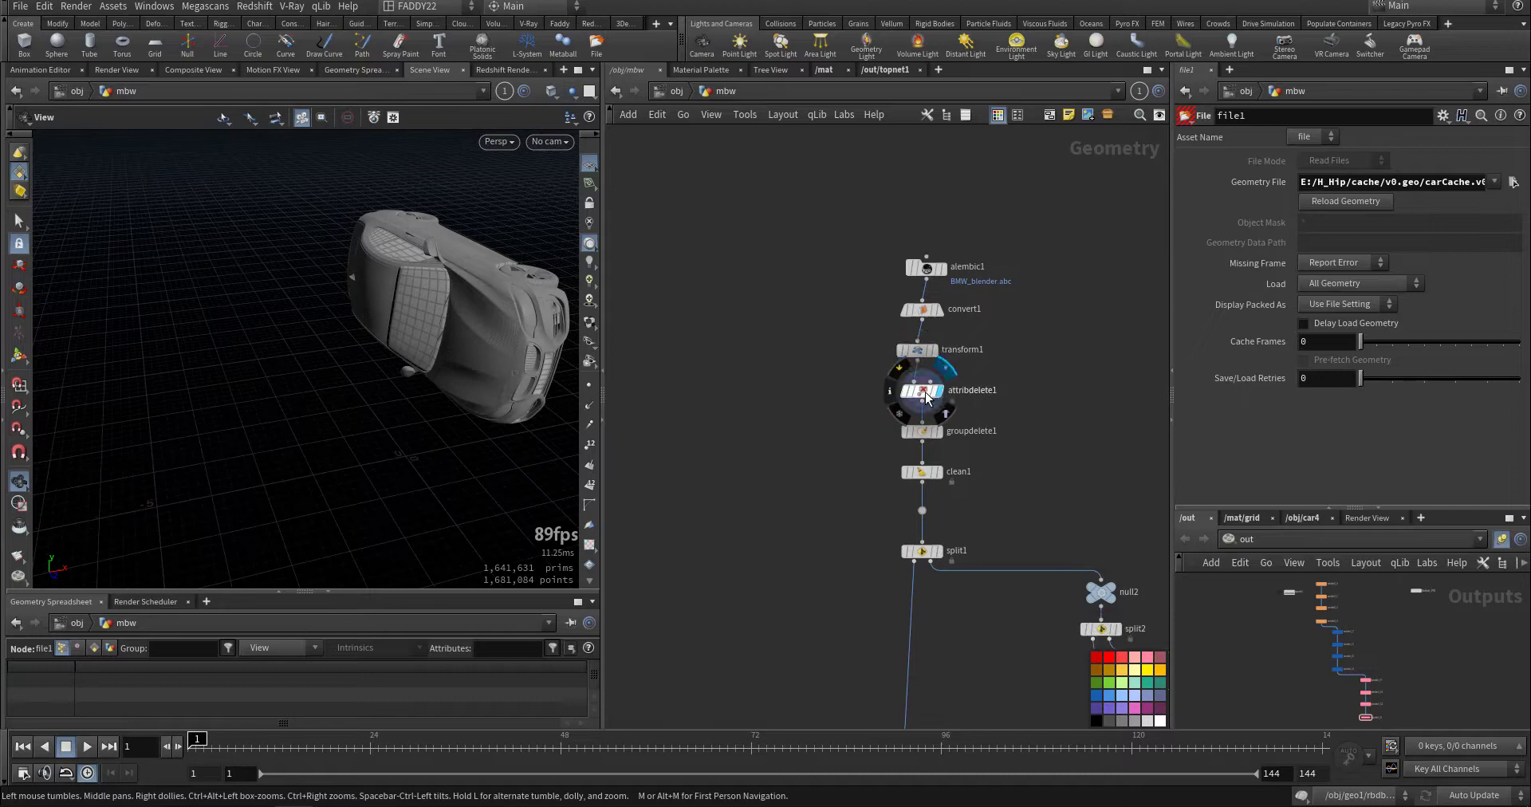
click(925, 393)
middle_drag(840, 486, 831, 426)
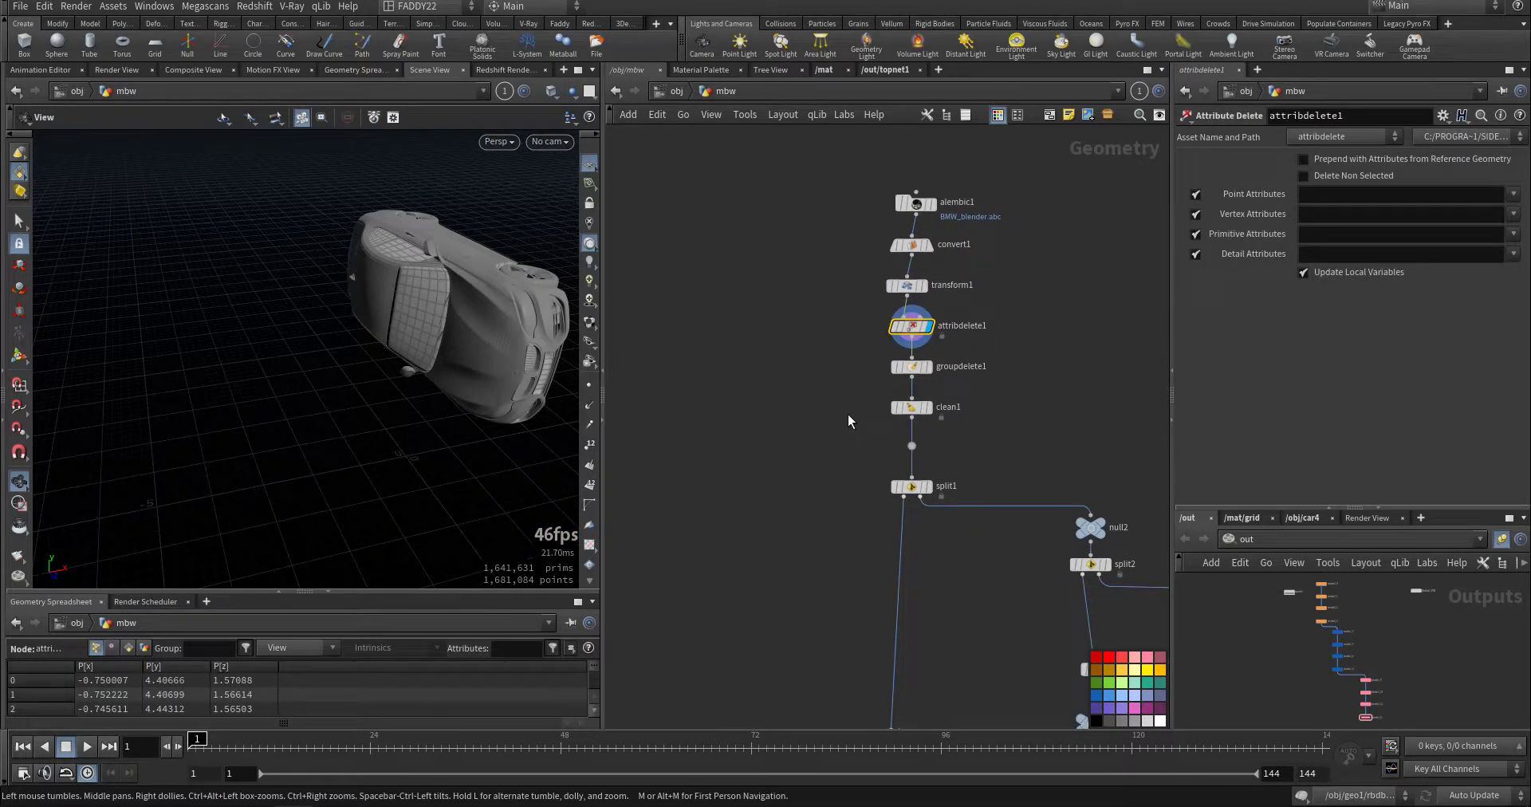
scroll(918, 395, up, 3)
click(901, 351)
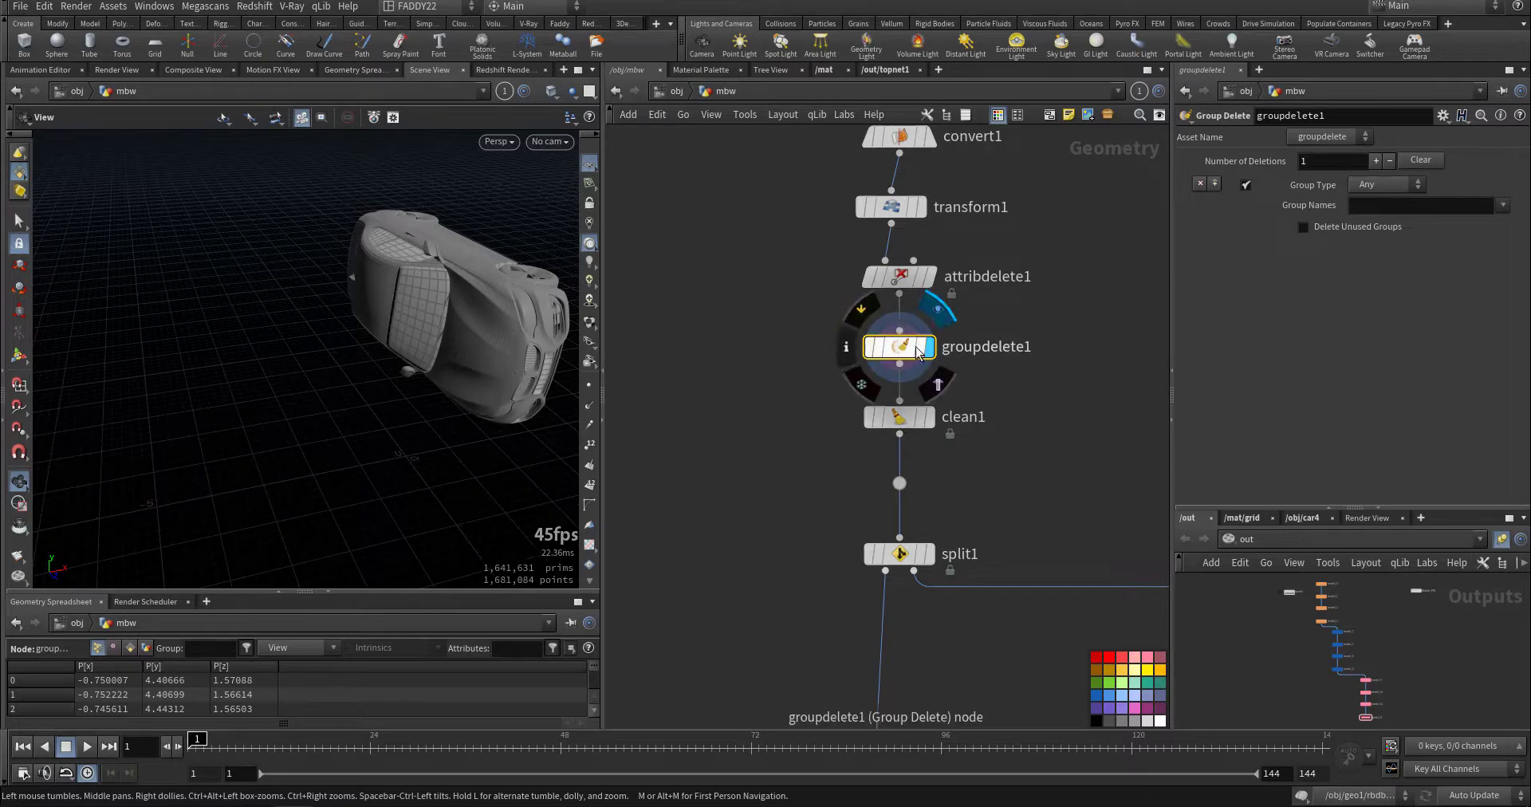
click(933, 425)
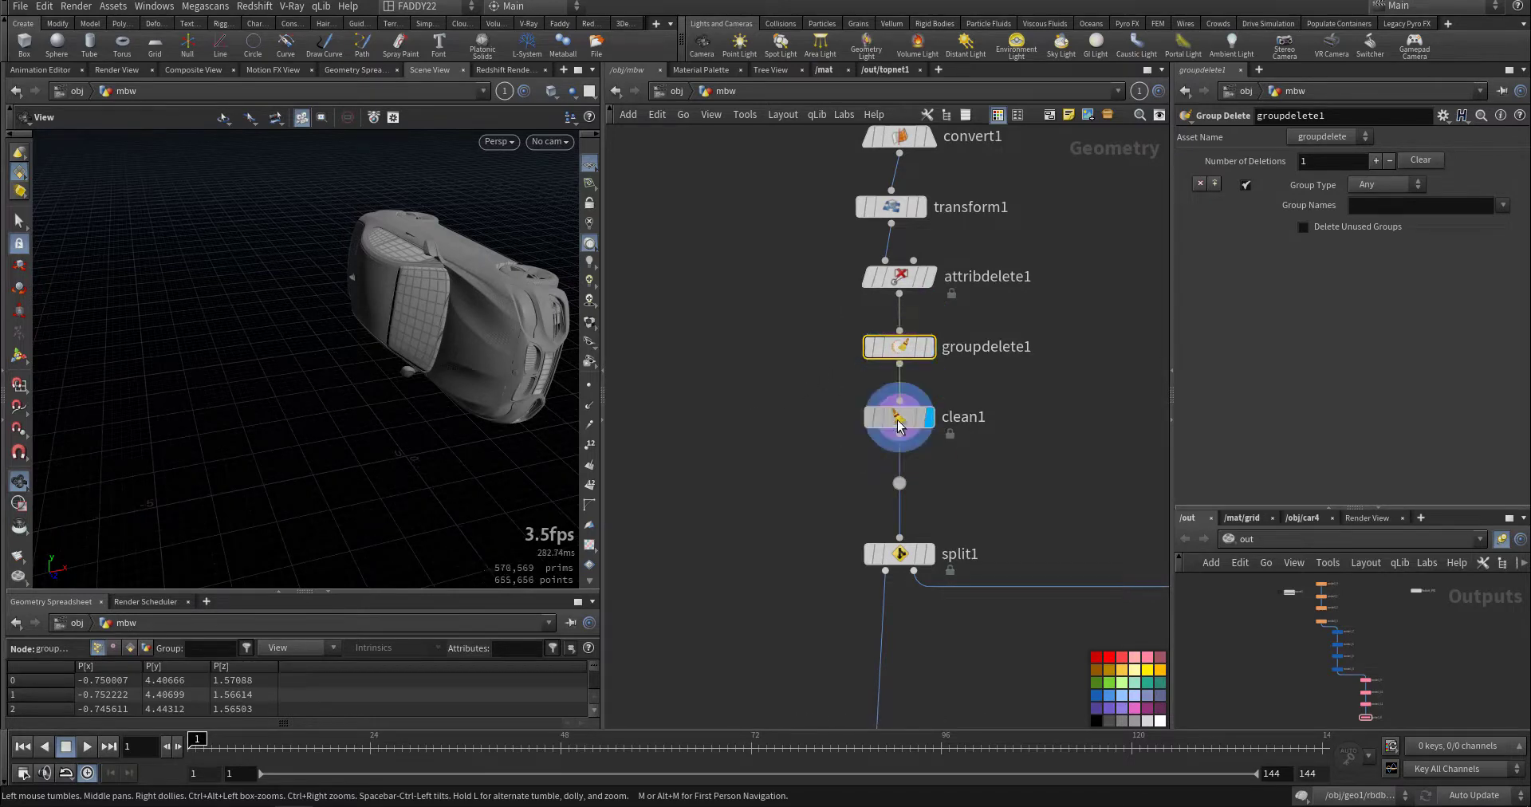
Display the split1 node below clean1 and examine the separated car body.
middle_drag(732, 480, 748, 380)
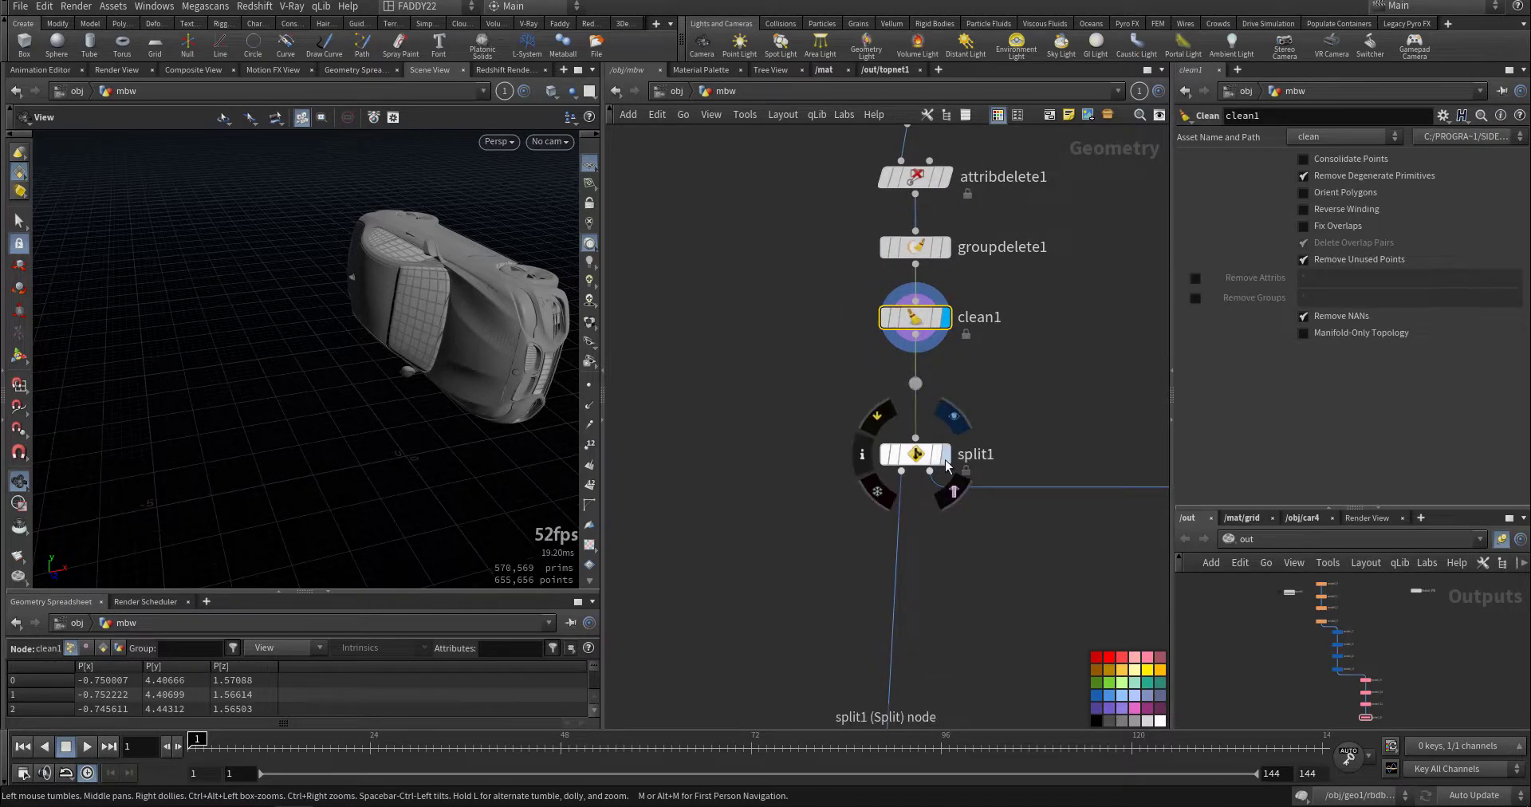
click(947, 462)
drag(446, 327, 331, 349)
Display the car attribute wrangle and check its primitive attributes in the geometry spreadsheet.
scroll(797, 478, down, 5)
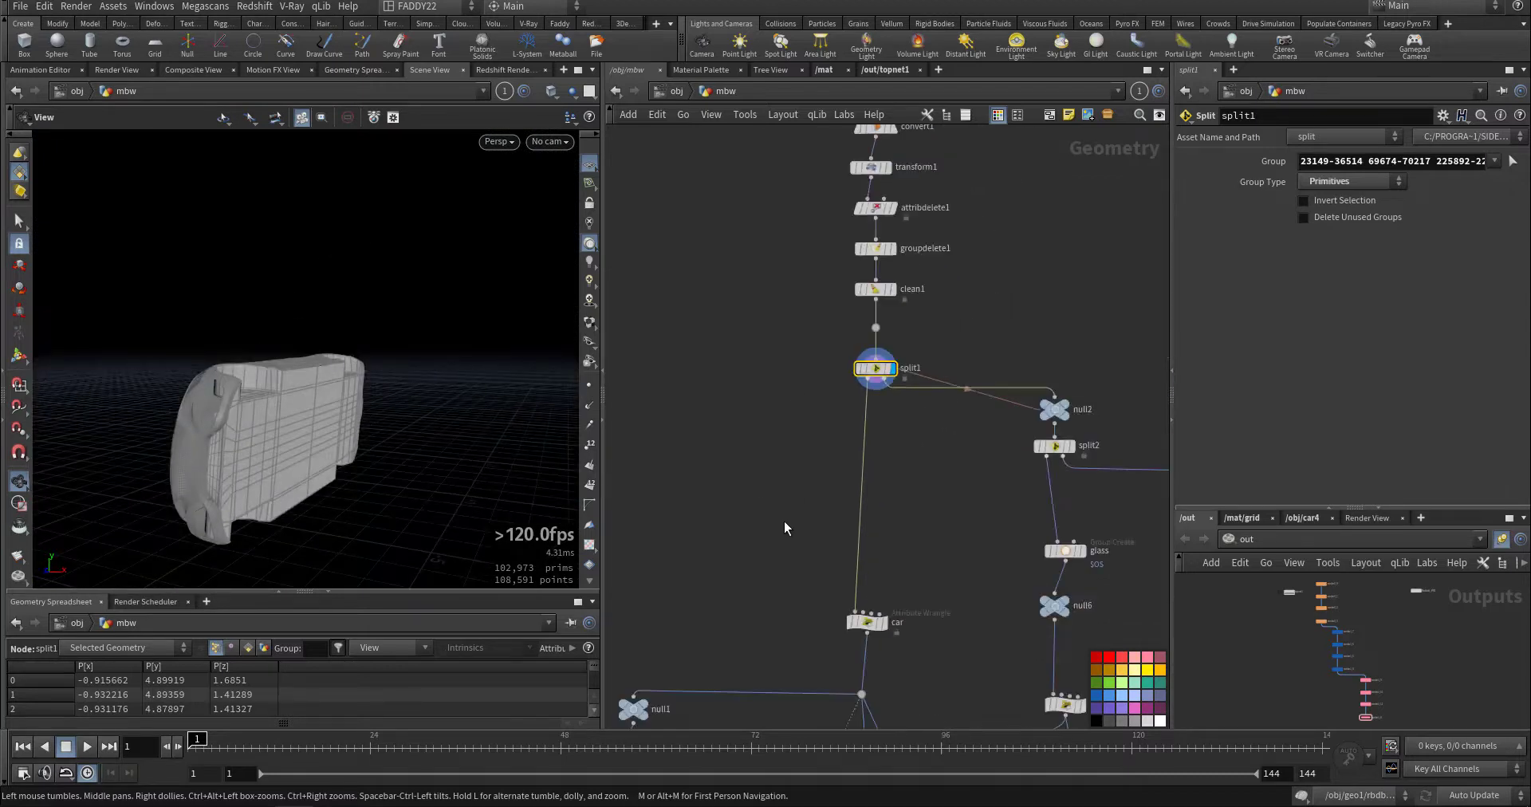
middle_drag(927, 532, 1040, 512)
scroll(974, 538, up, 3)
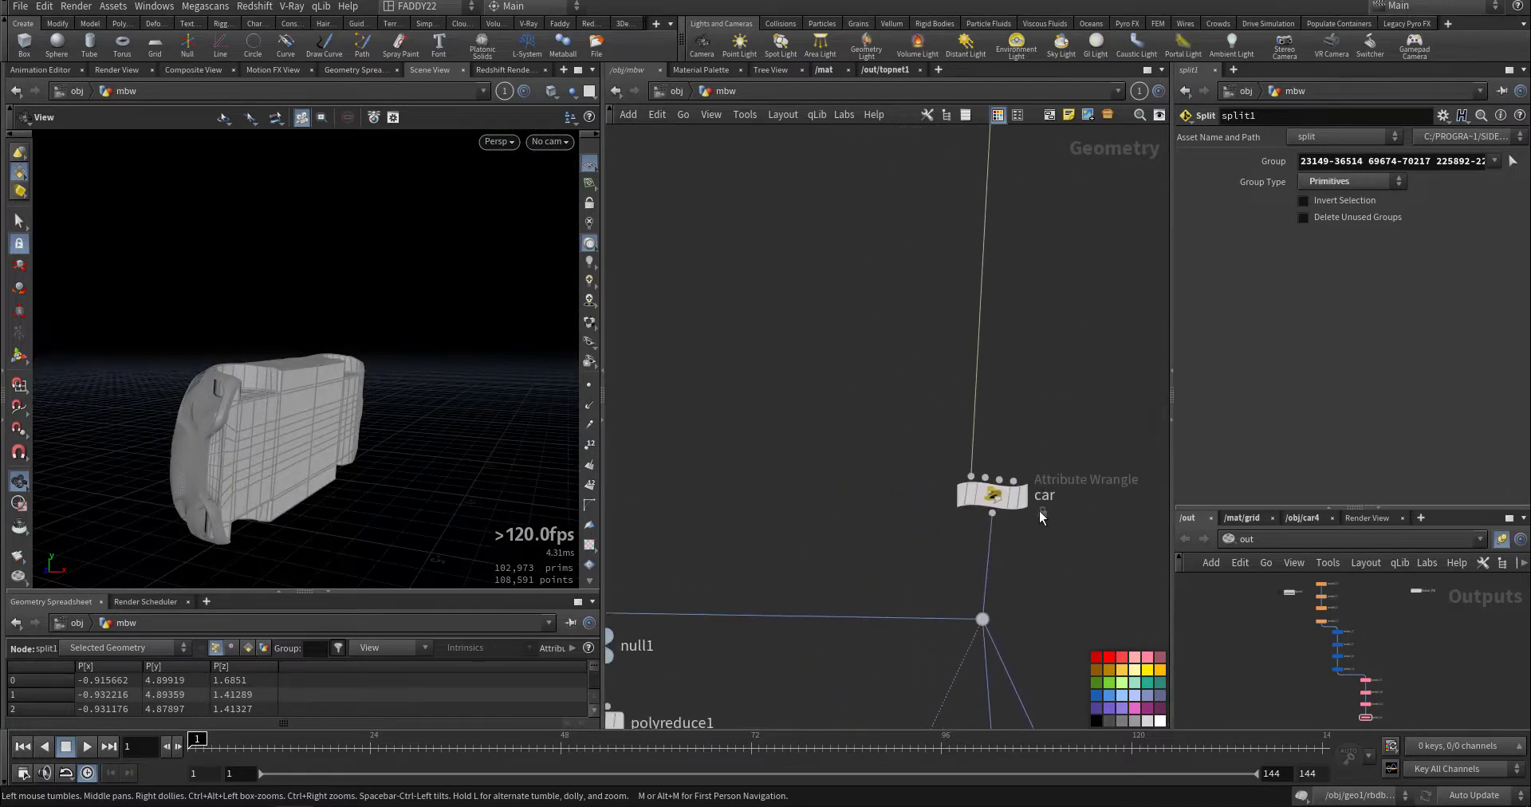
click(992, 494)
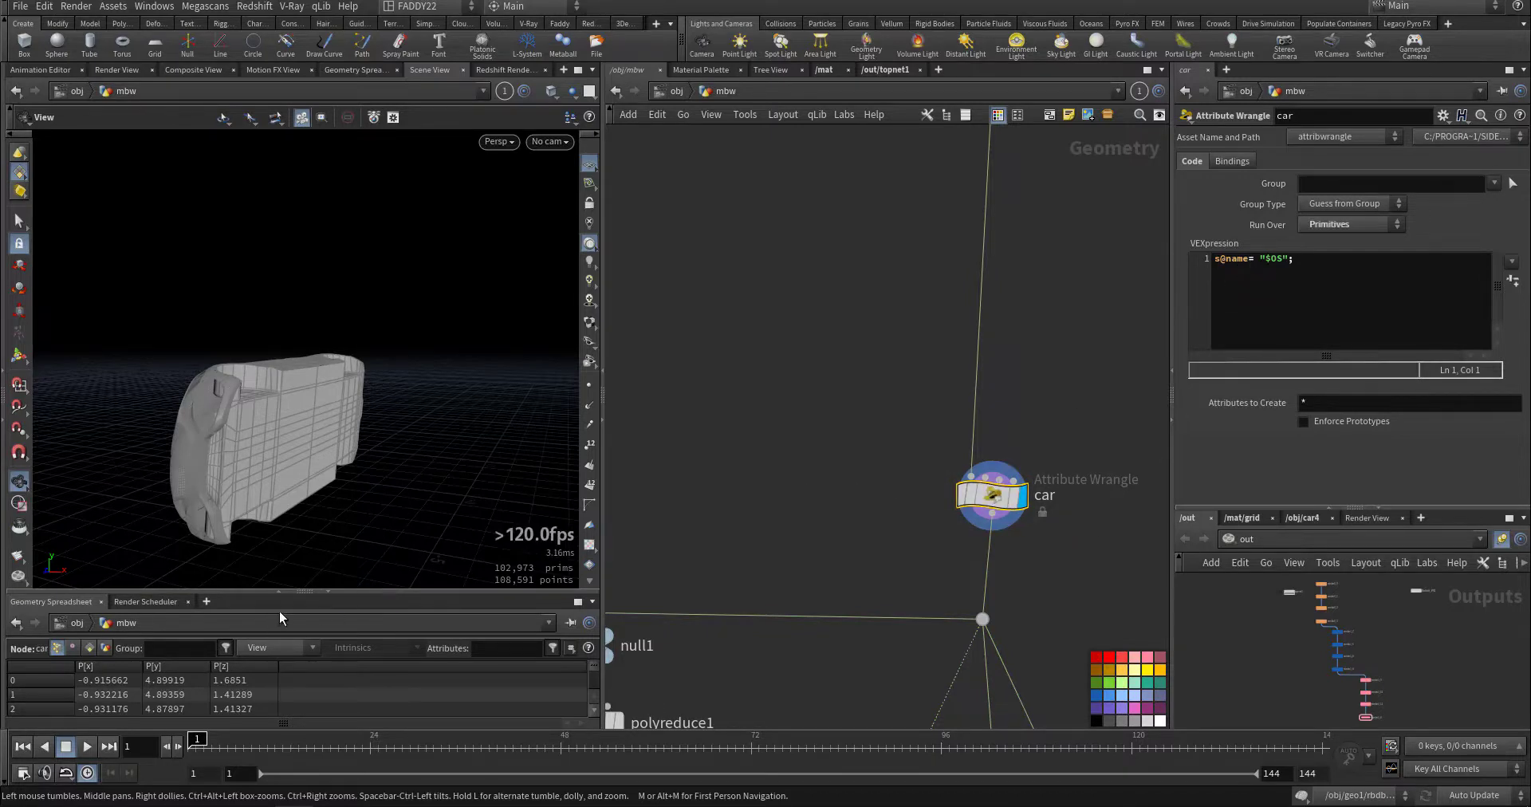
click(89, 647)
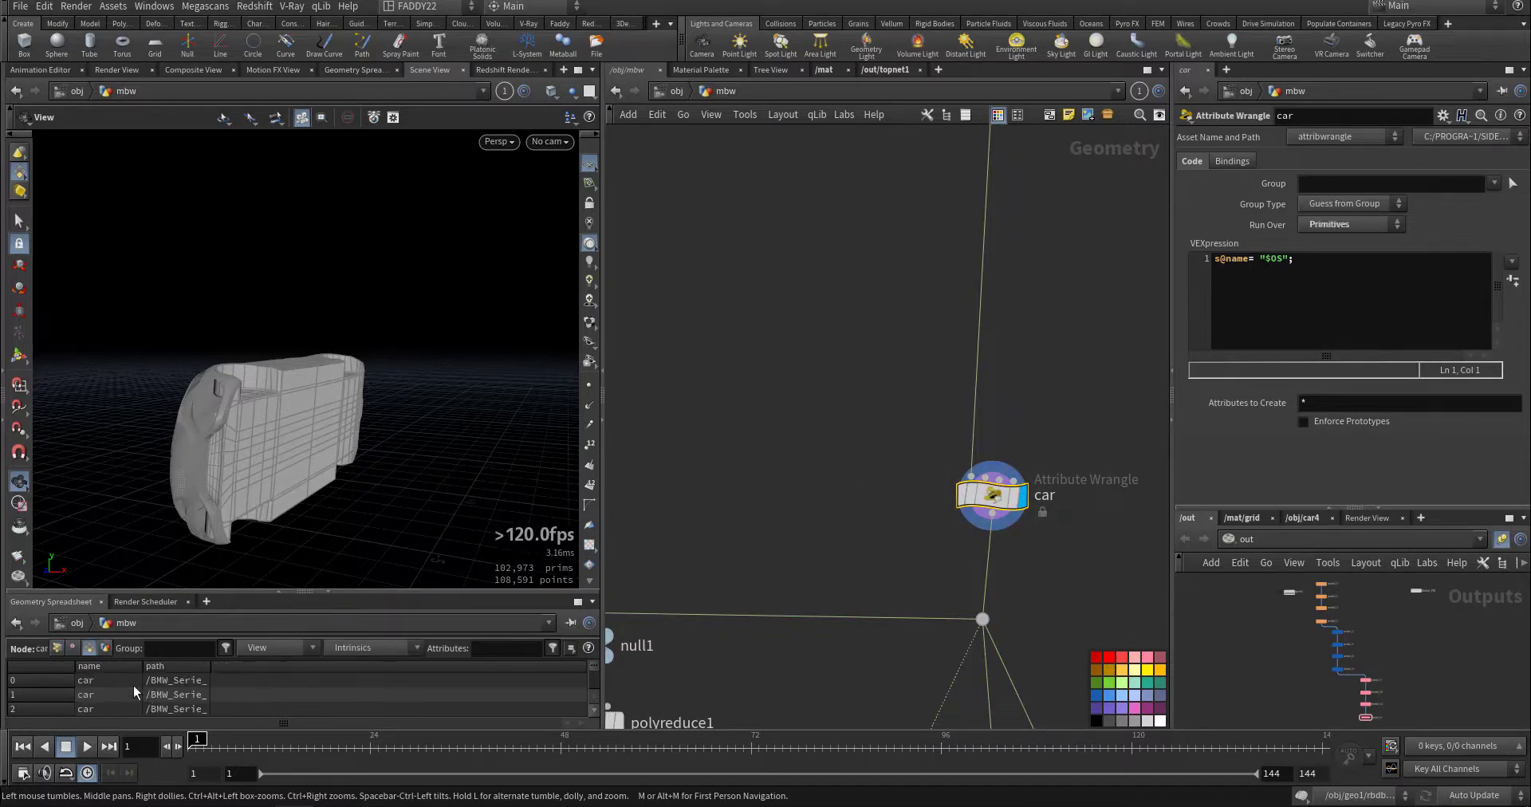
scroll(117, 689, down, 5)
Display polyreduce1 in the null1 branch and compare its geometry information with that of null1.
middle_drag(827, 684, 963, 477)
scroll(946, 532, down, 2)
scroll(997, 484, down, 1)
scroll(945, 457, down, 2)
scroll(912, 441, up, 3)
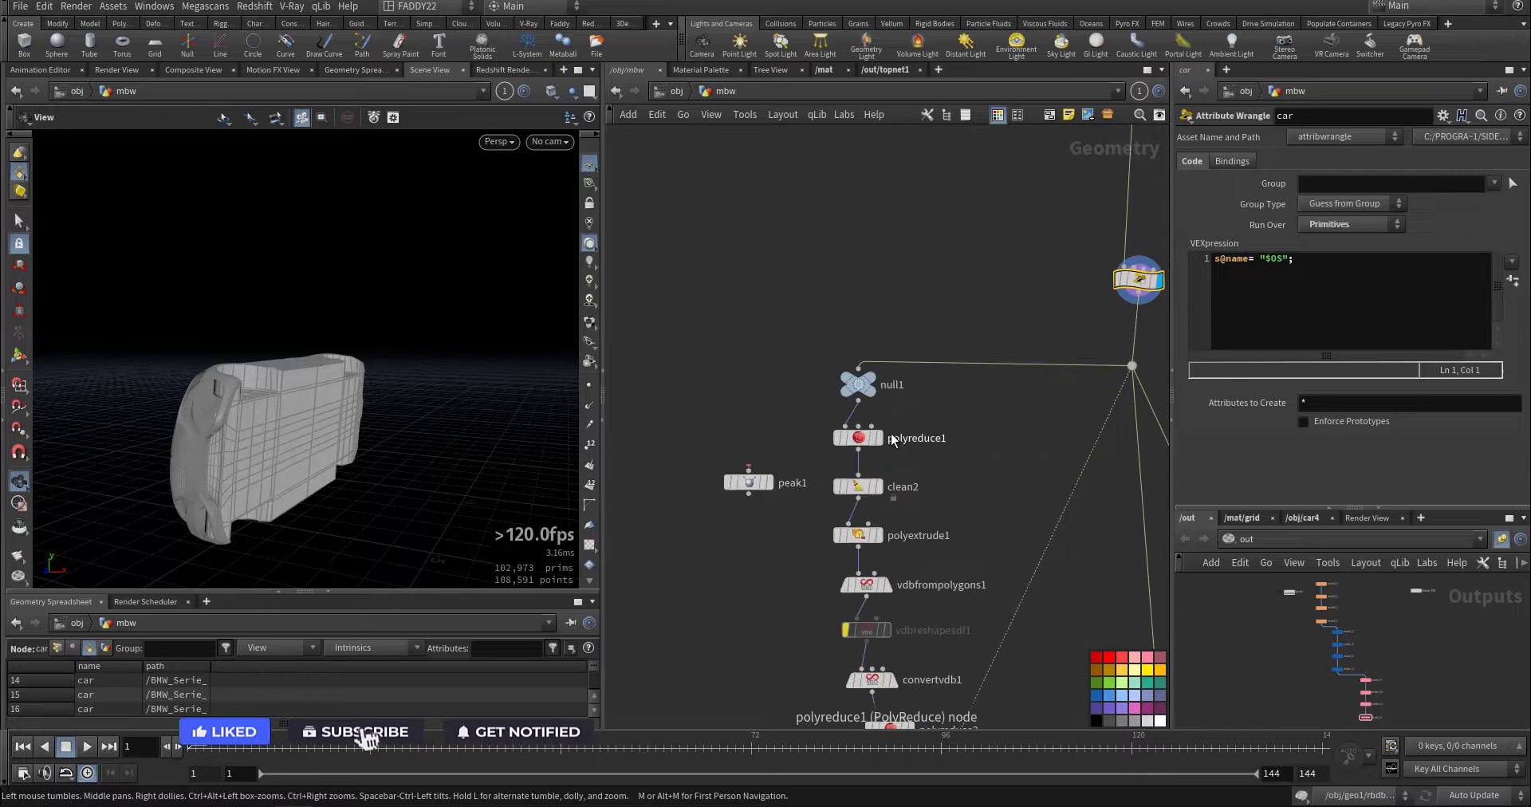
click(881, 438)
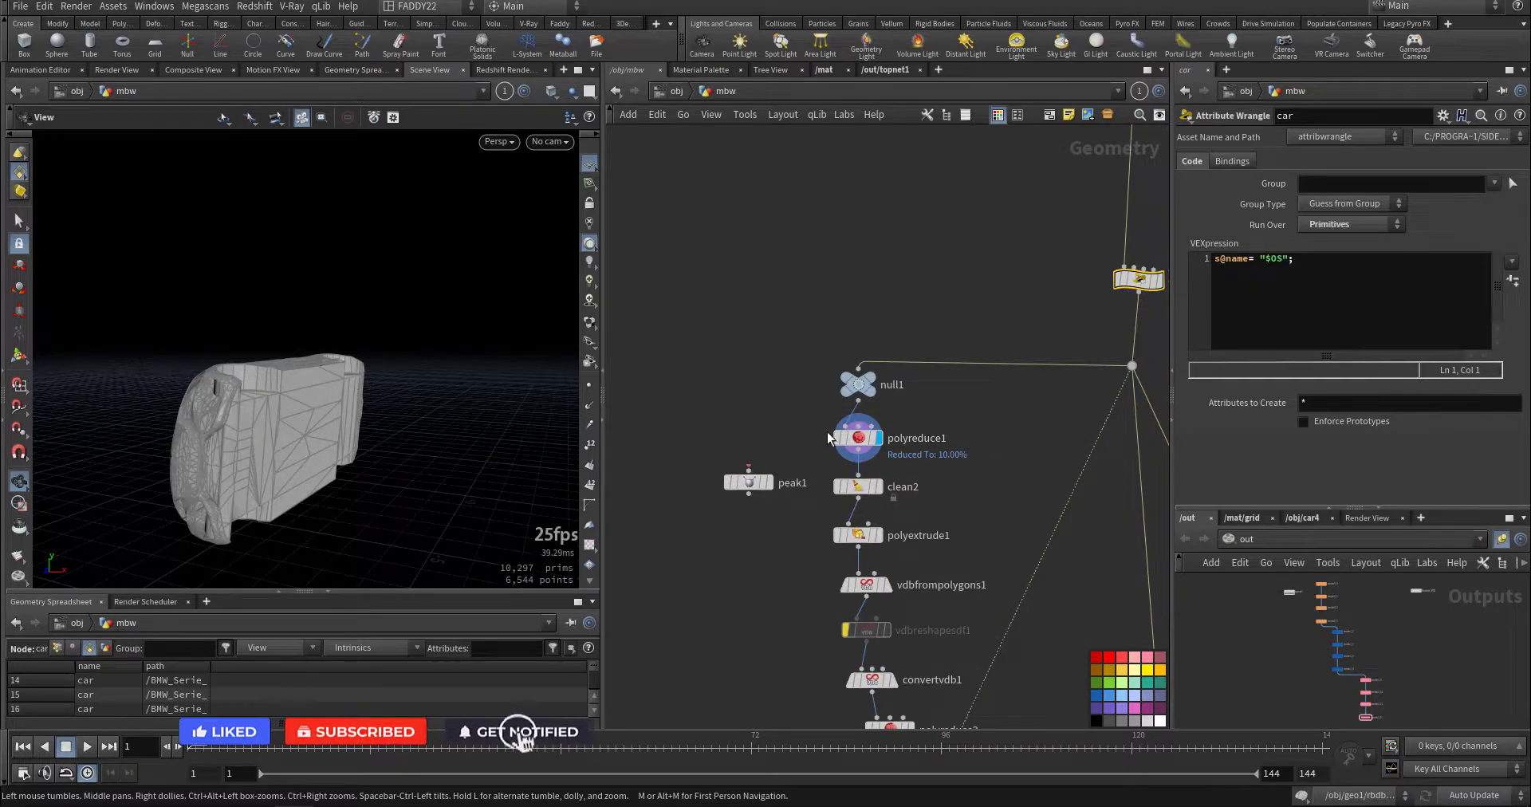
middle_click(863, 437)
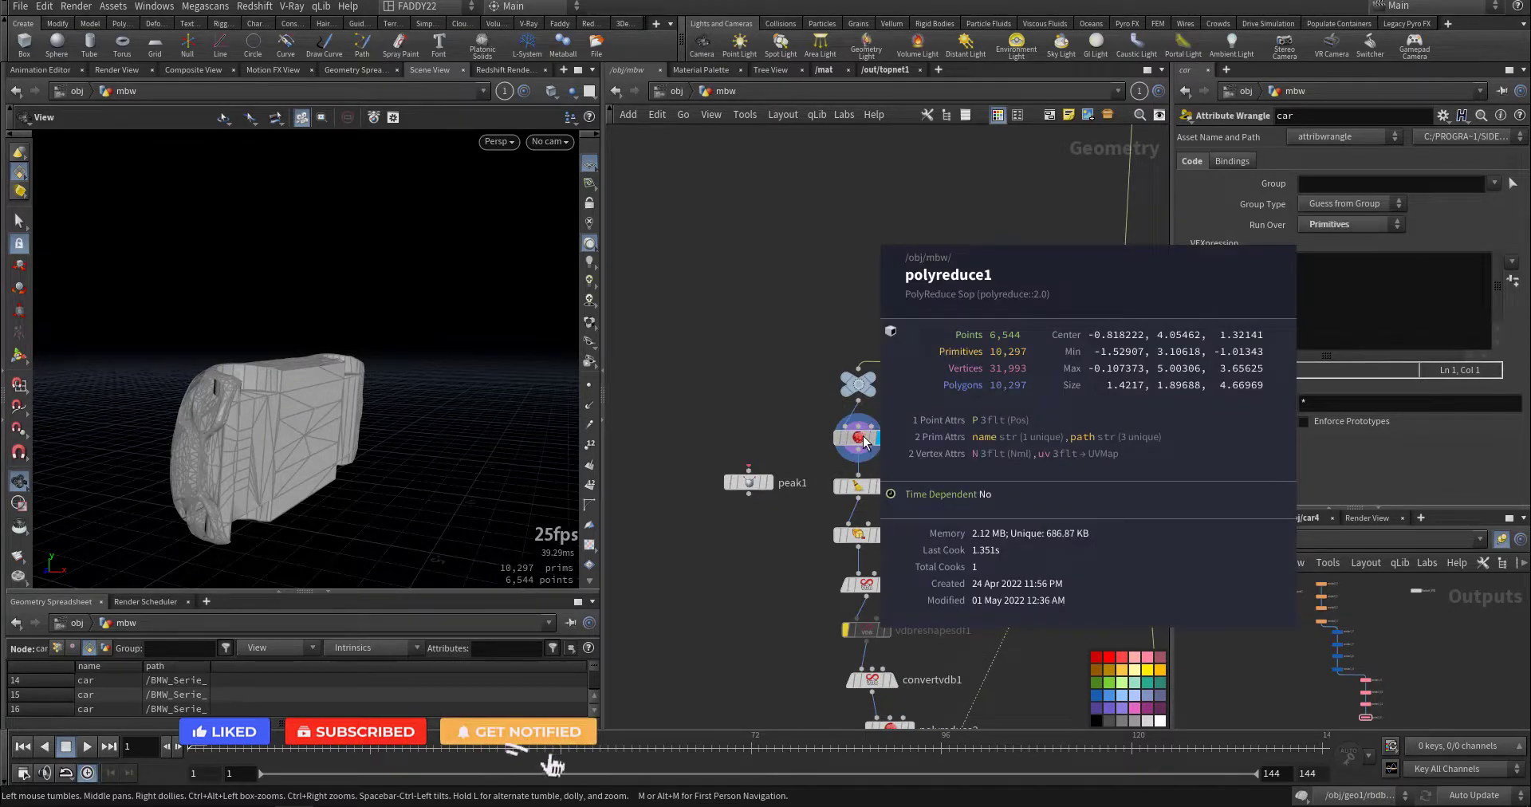
middle_click(866, 386)
middle_click(864, 441)
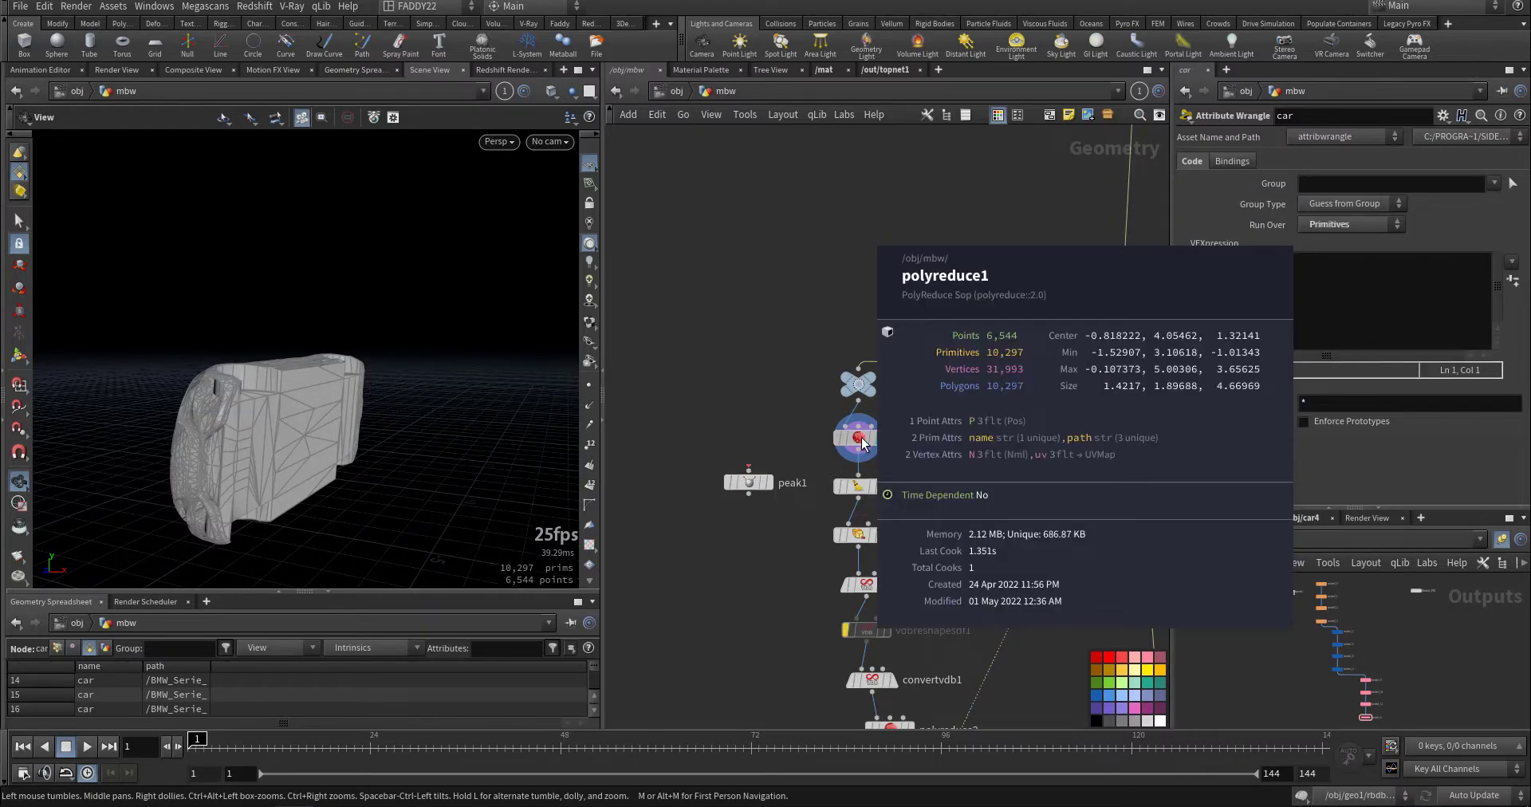
Display the clean2 node and compare its geometry information with polyreduce1.
click(862, 488)
middle_click(862, 492)
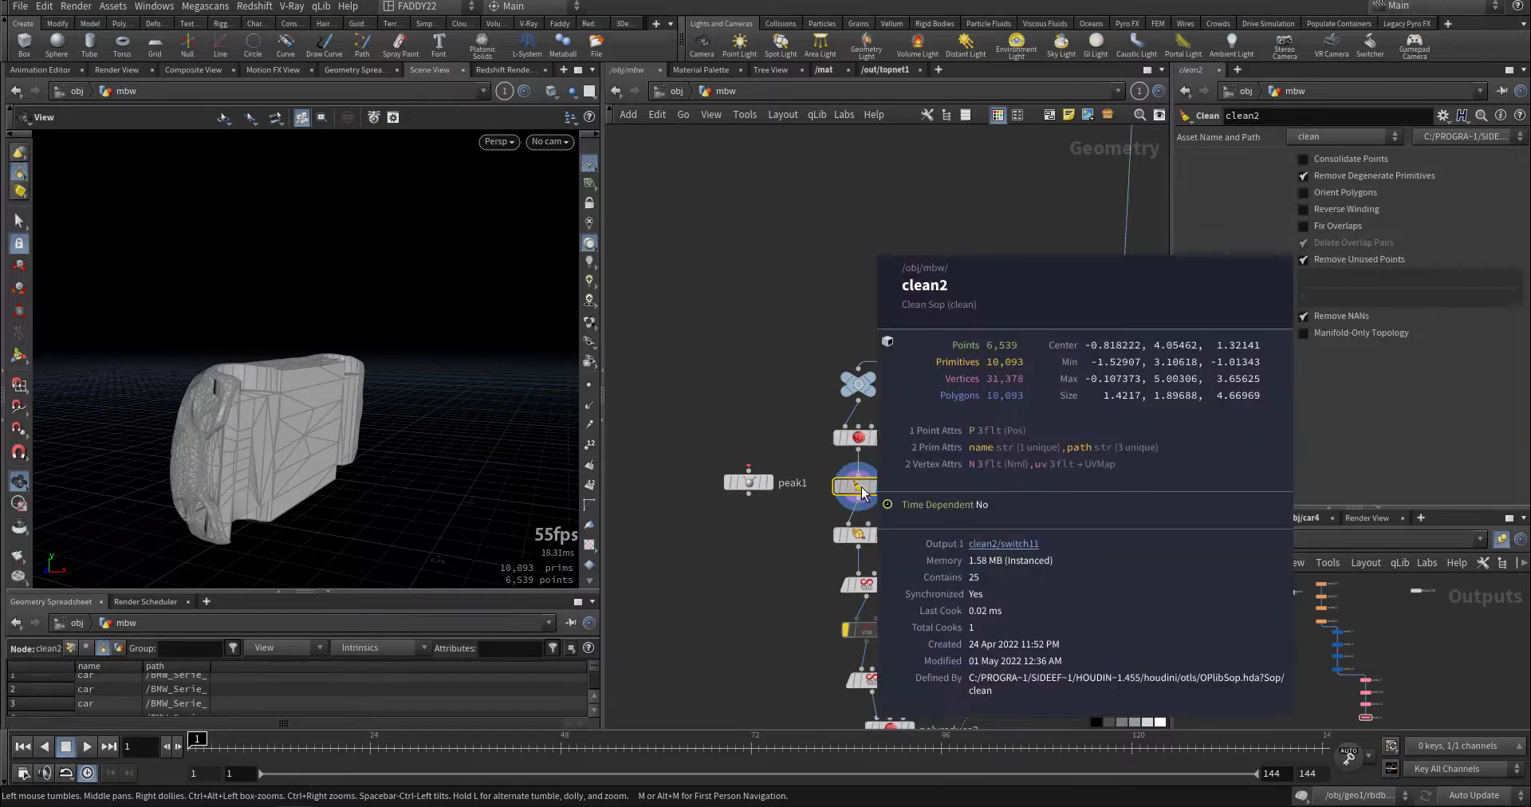
middle_click(857, 446)
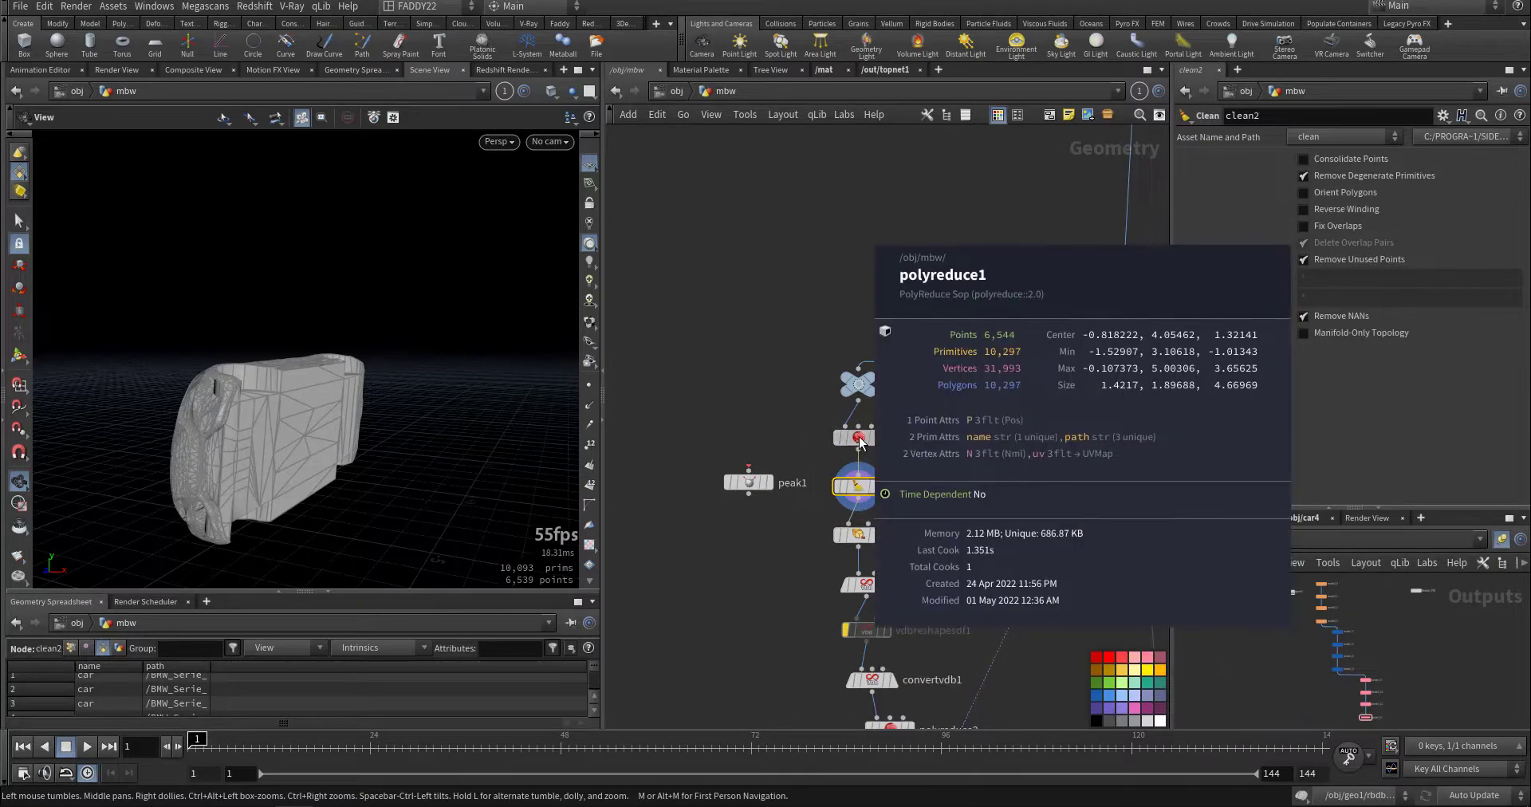
middle_click(859, 492)
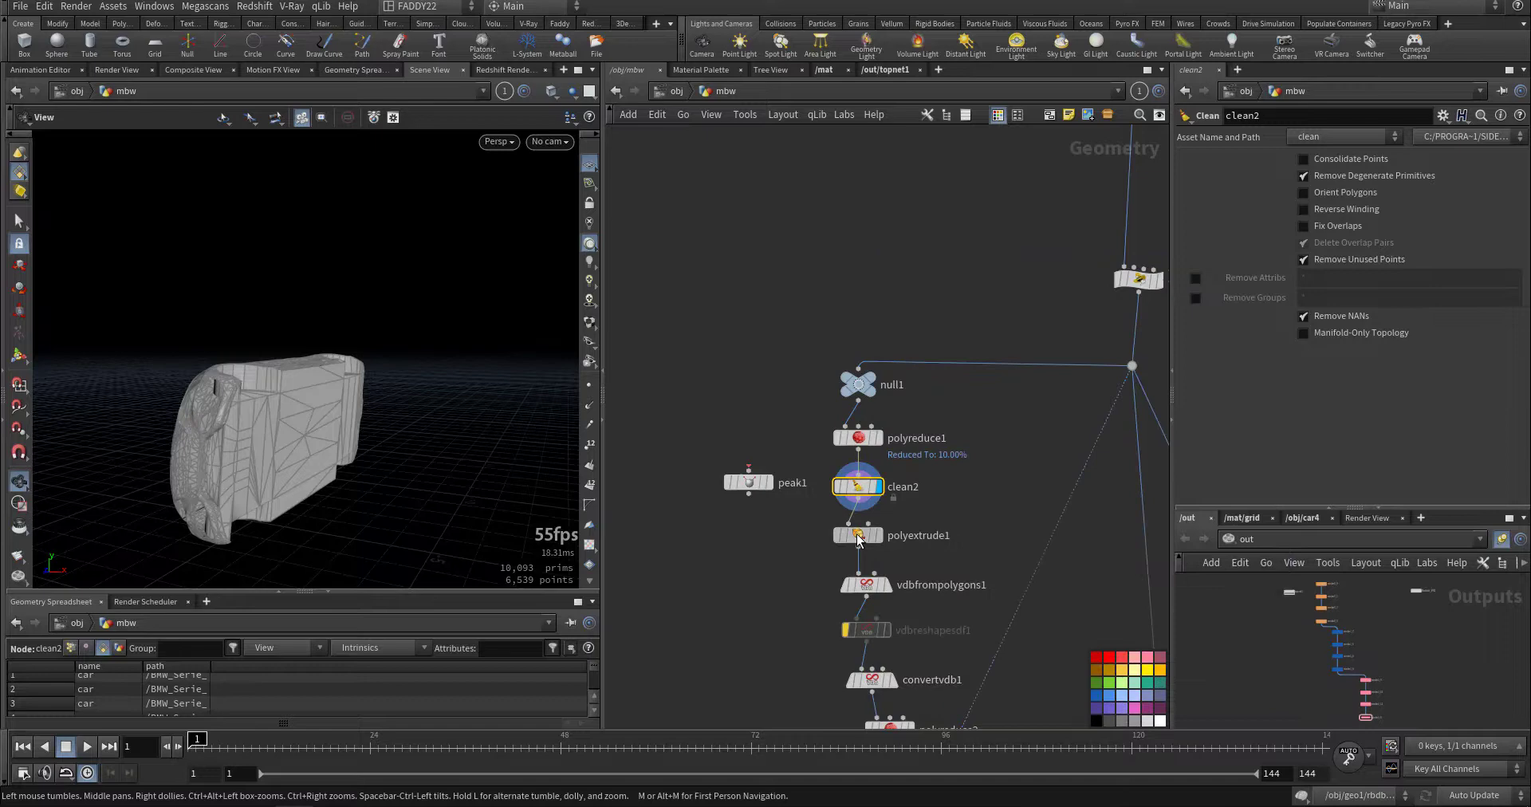
Display the polyextrude1 node and inspect the thickened car body up close.
click(860, 536)
drag(359, 414, 202, 383)
right_drag(202, 383, 465, 393)
drag(465, 393, 419, 462)
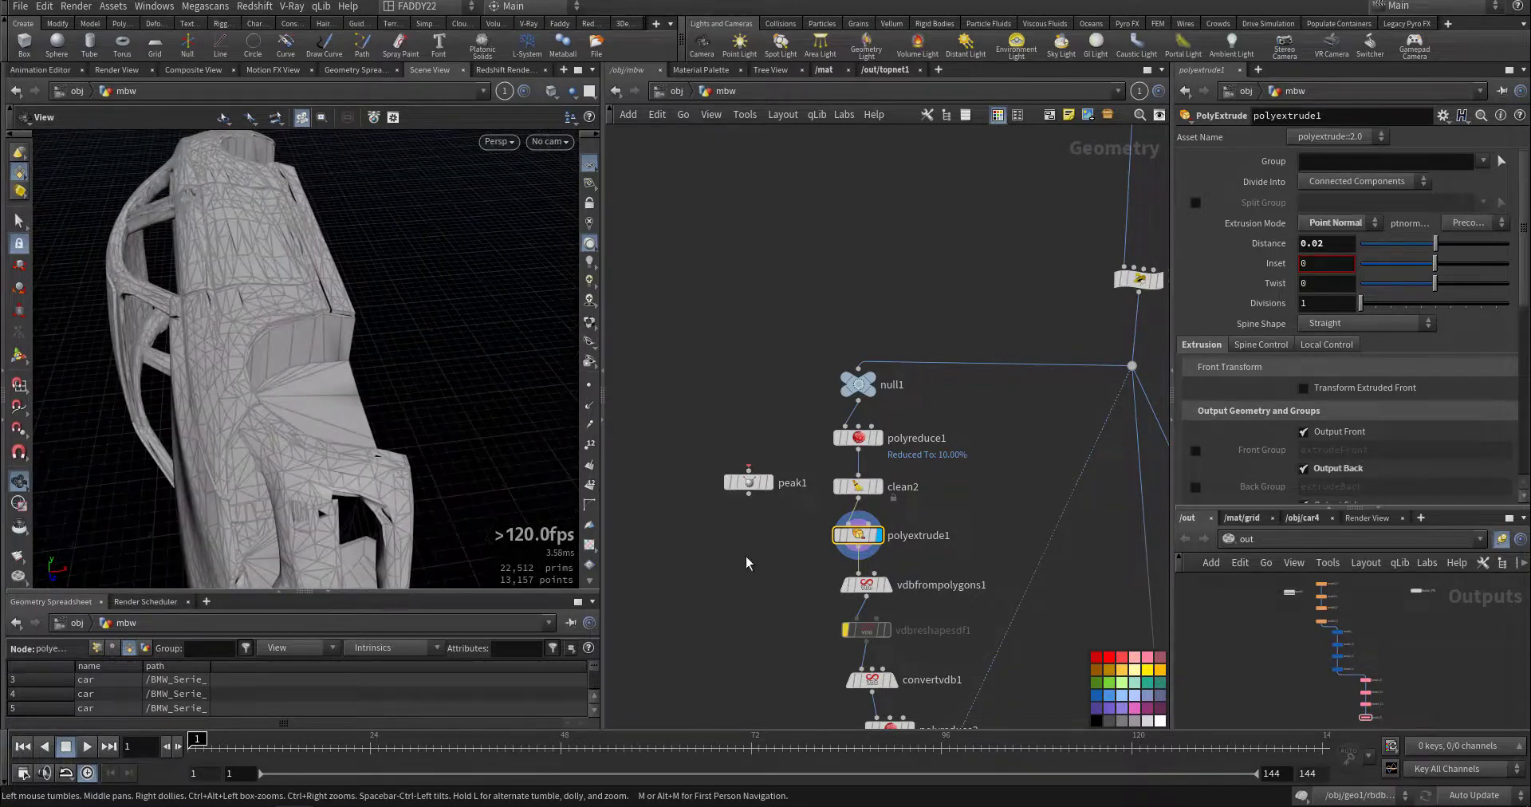
Display the vdbfrompolygons1 node and examine the car body's VDB surface and voxel settings.
middle_drag(758, 585, 756, 451)
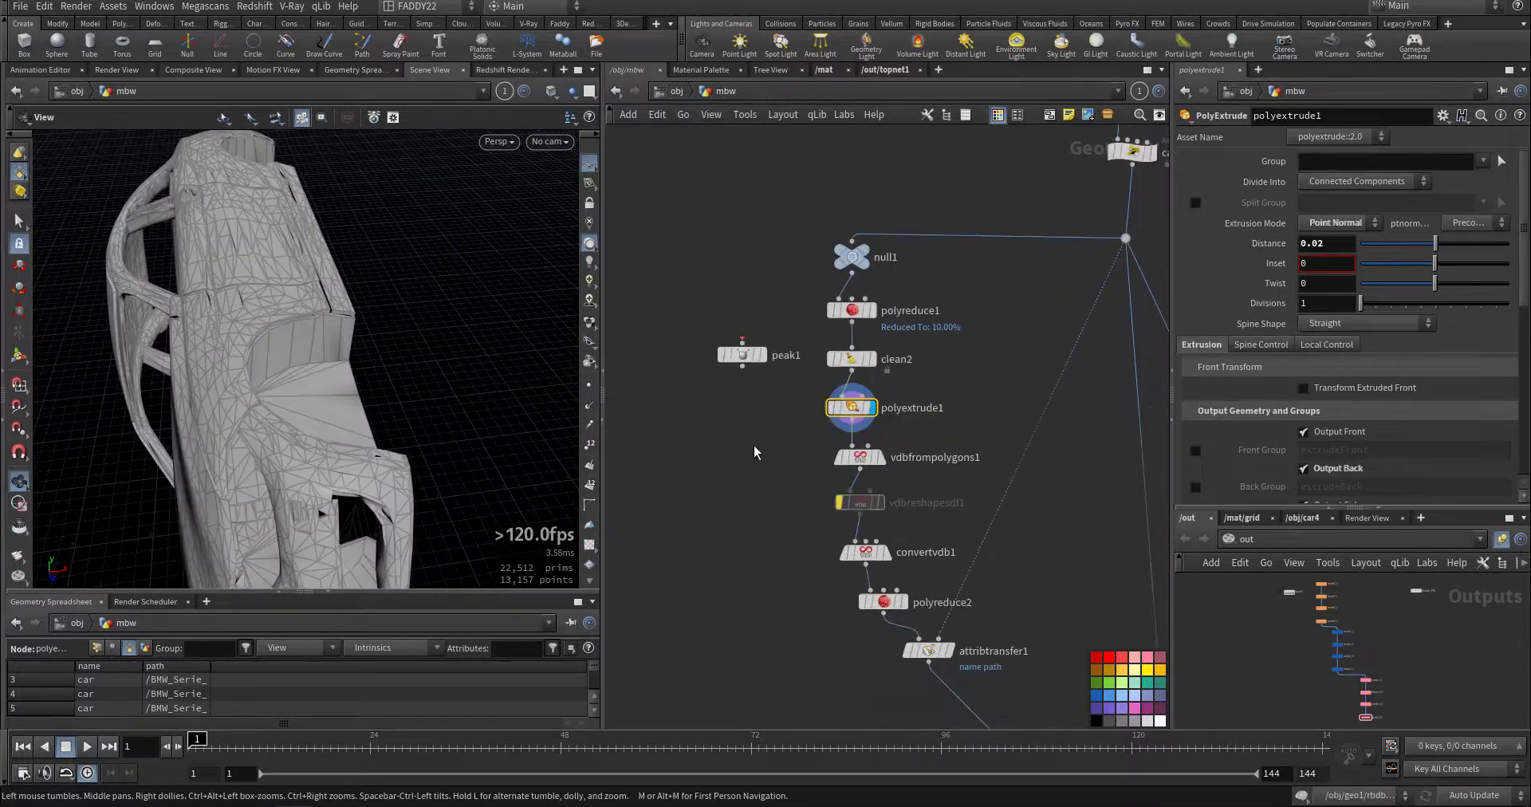
click(881, 461)
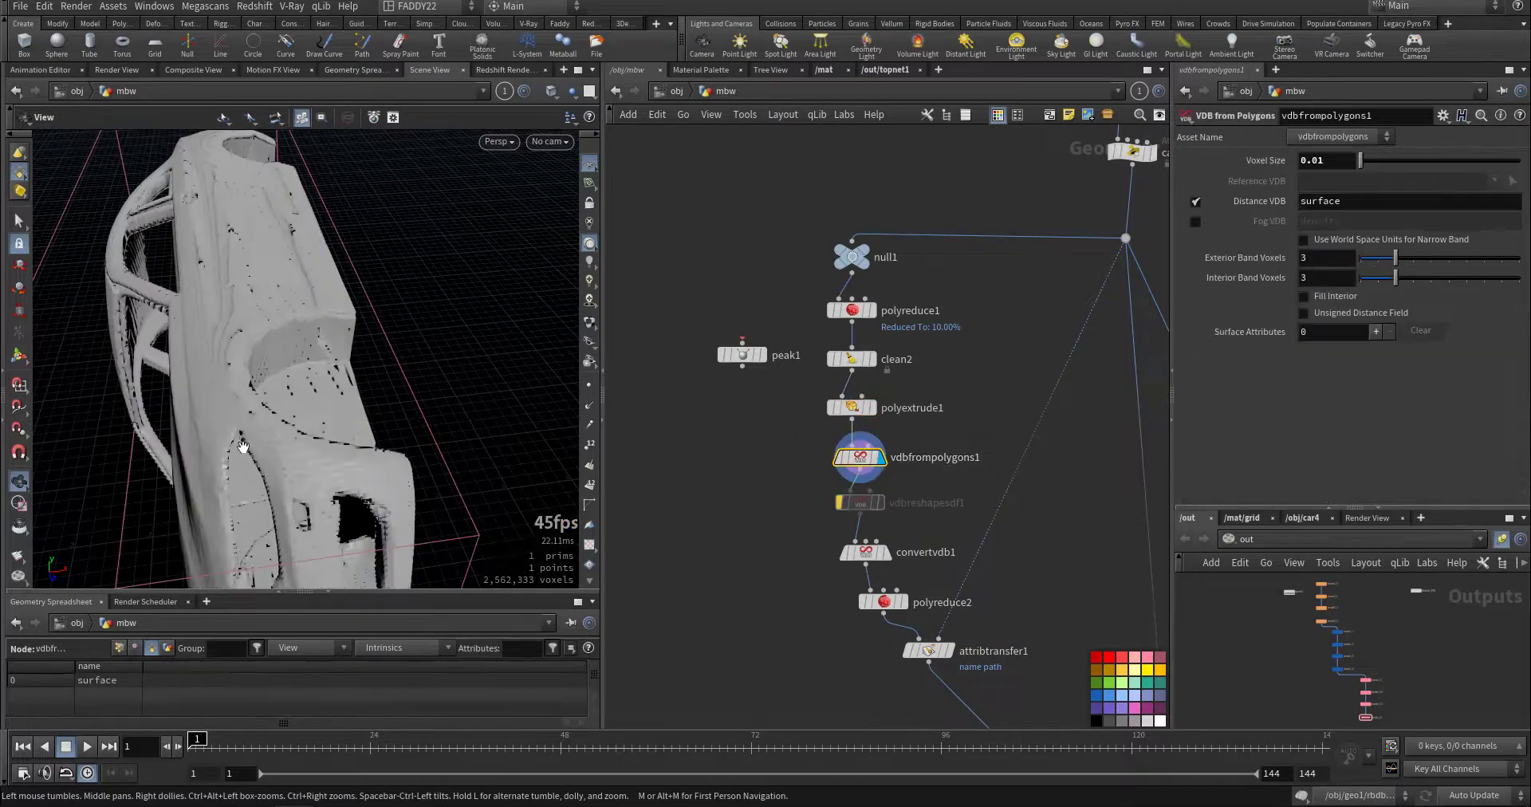
drag(239, 438, 399, 414)
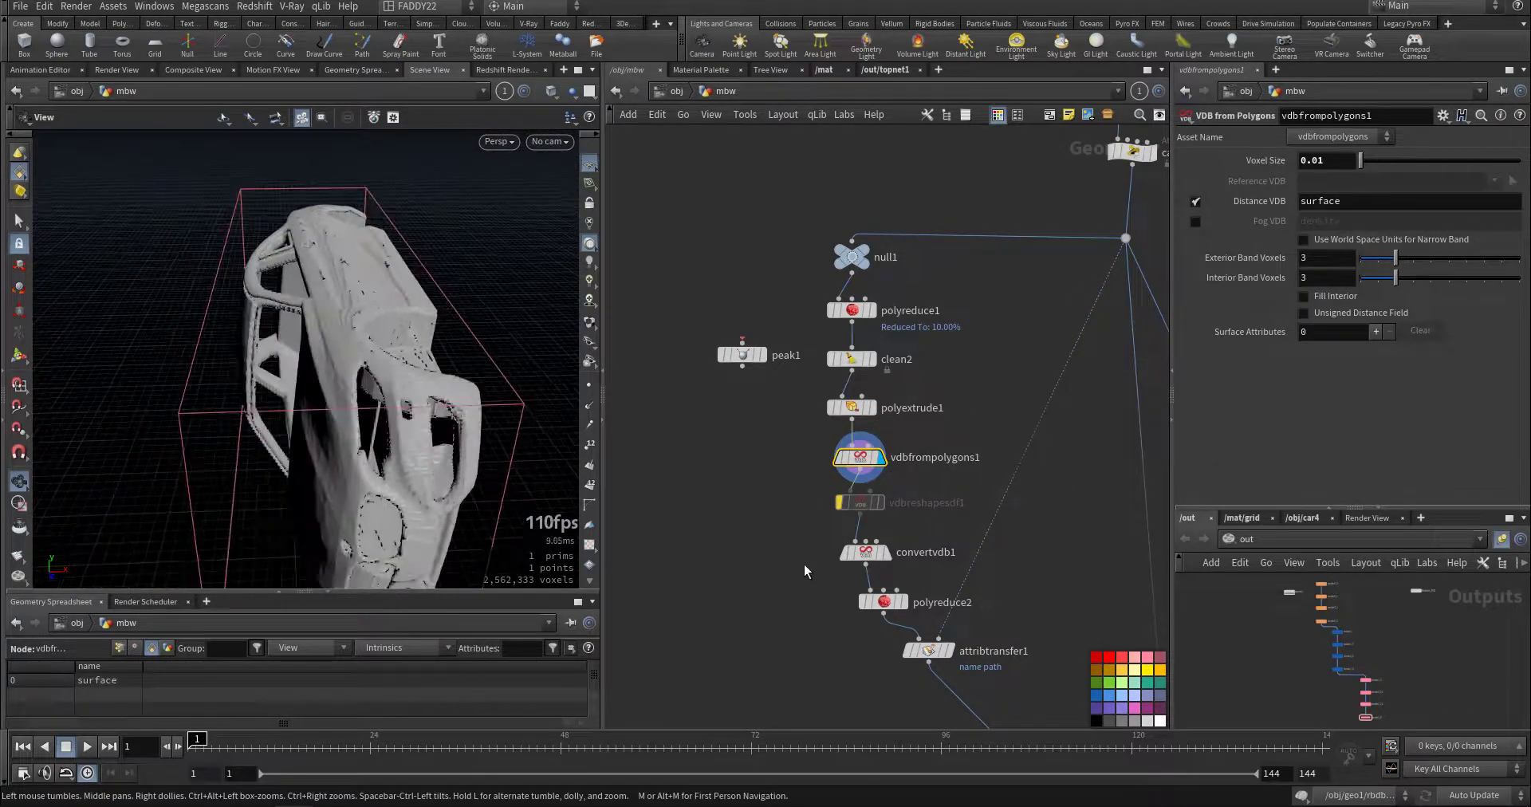
Display convertvdb1 and polyreduce2 in turn to compare the converted polygon mesh with its reduced version.
click(888, 555)
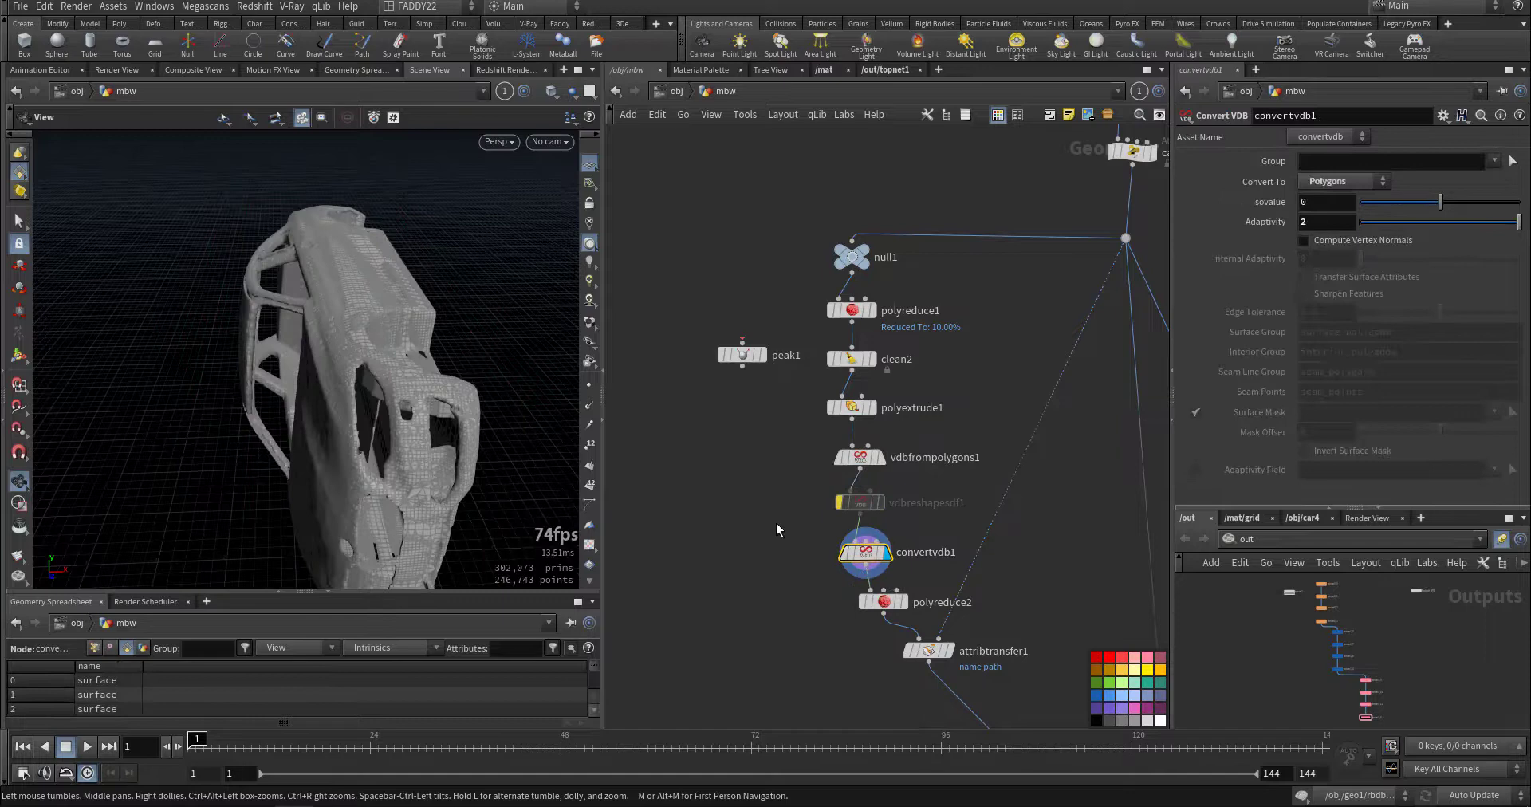
drag(398, 476, 405, 466)
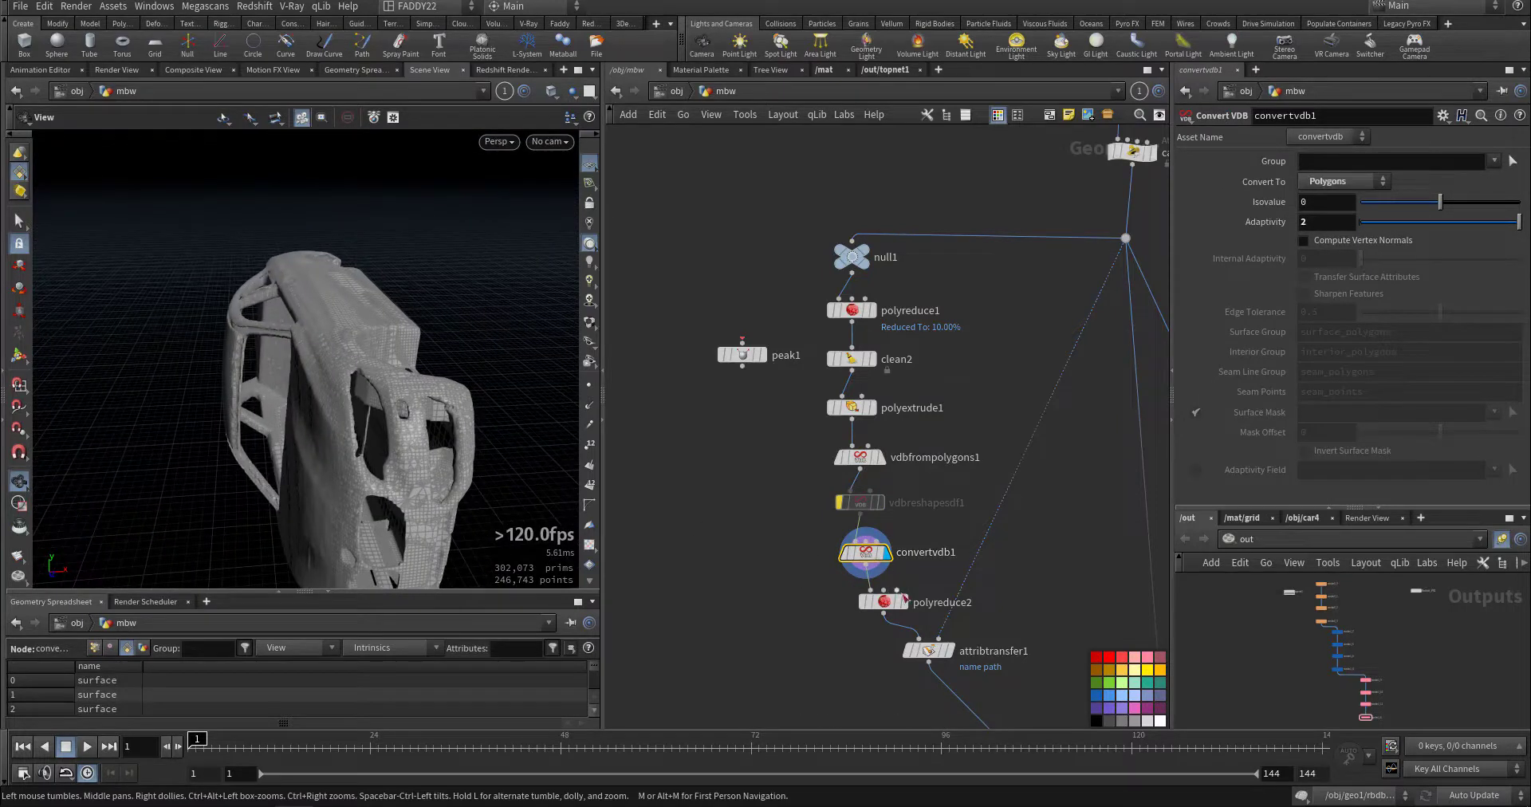
click(909, 605)
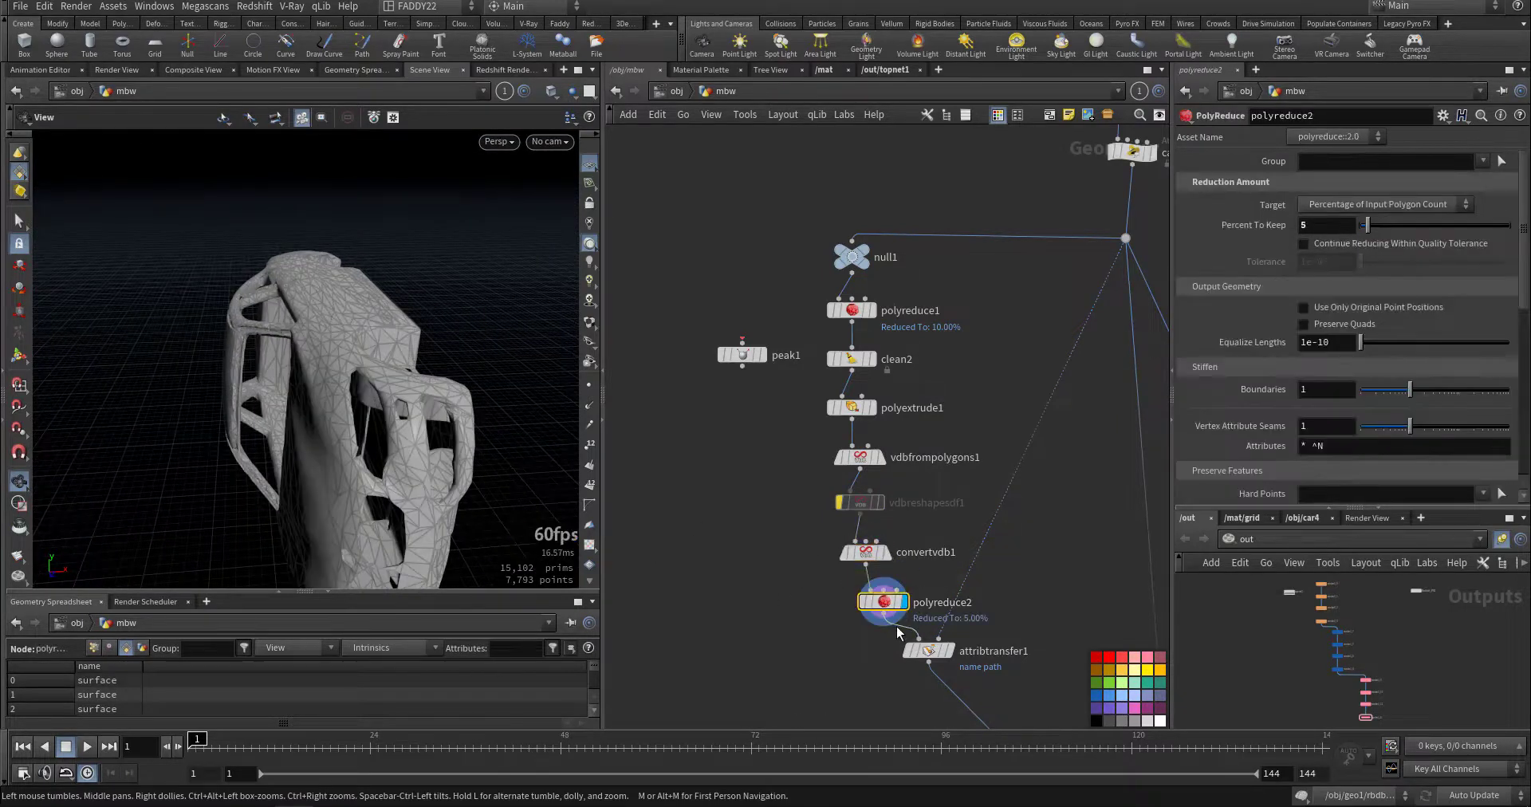
Display the attribtransfer1 node and the carVDB group node, reviewing the transferred attributes and the group settings.
click(946, 656)
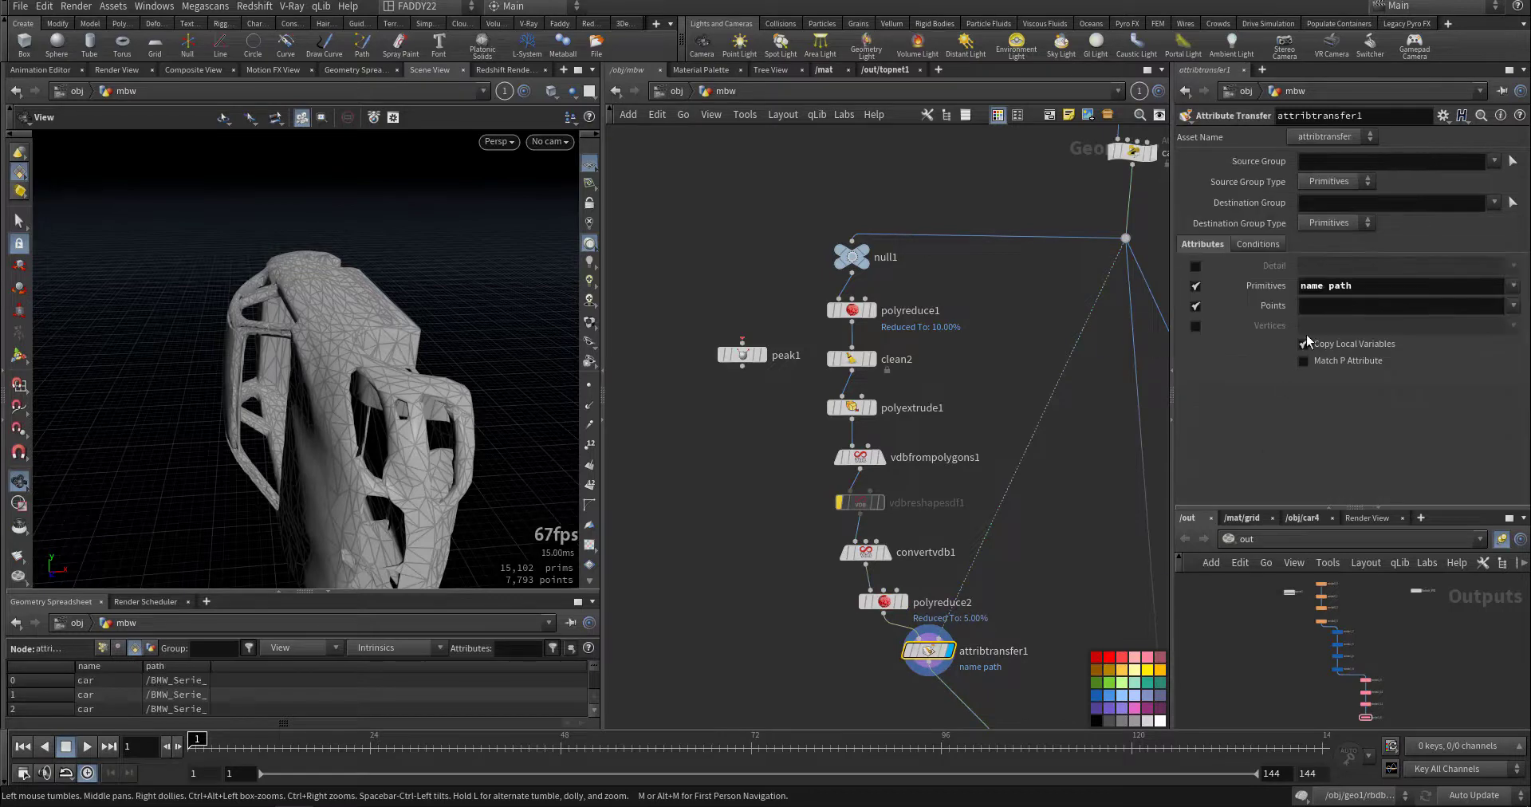
middle_drag(1082, 559, 1036, 404)
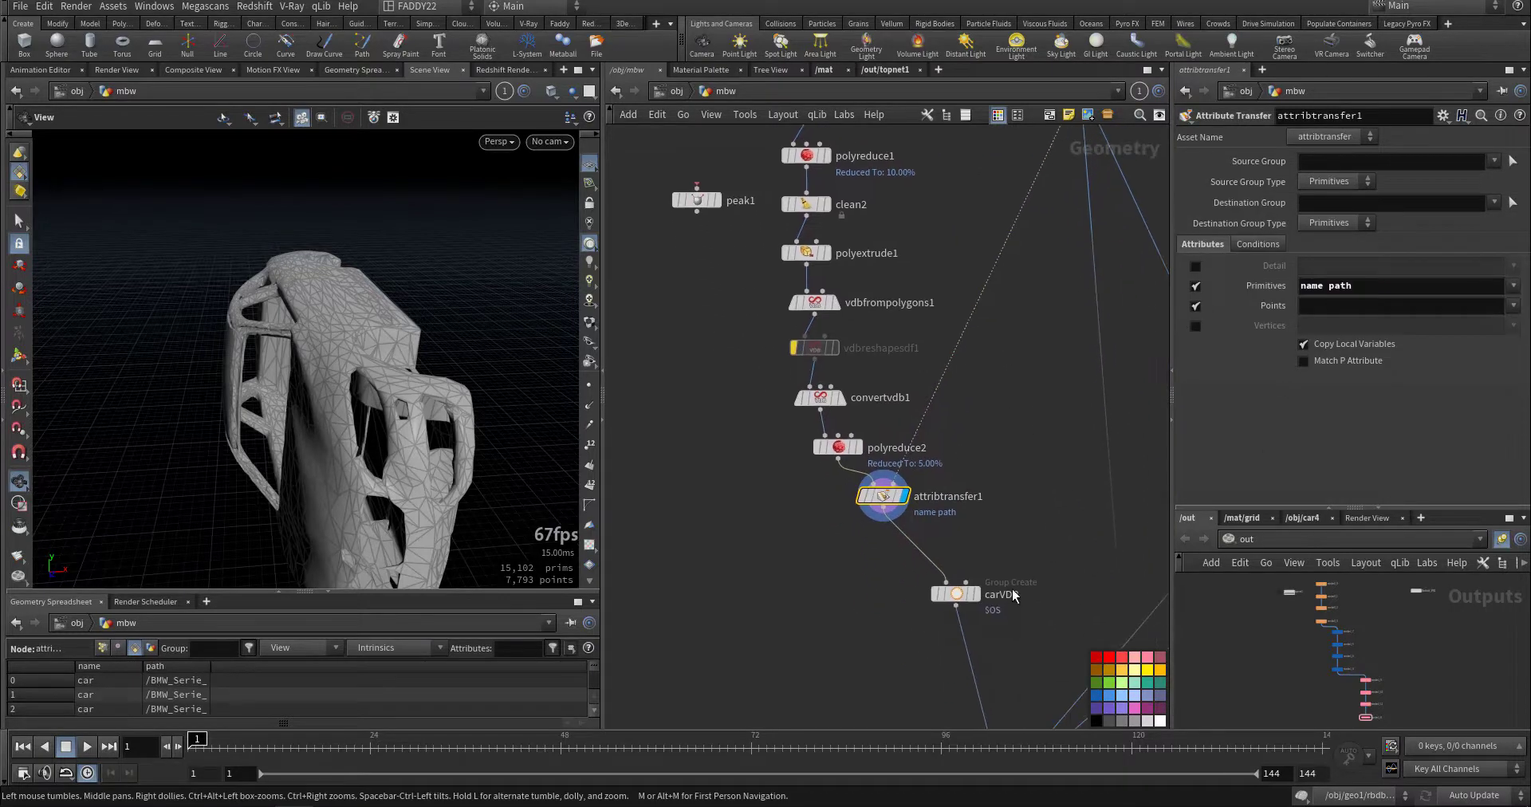
click(975, 595)
middle_drag(808, 602, 706, 454)
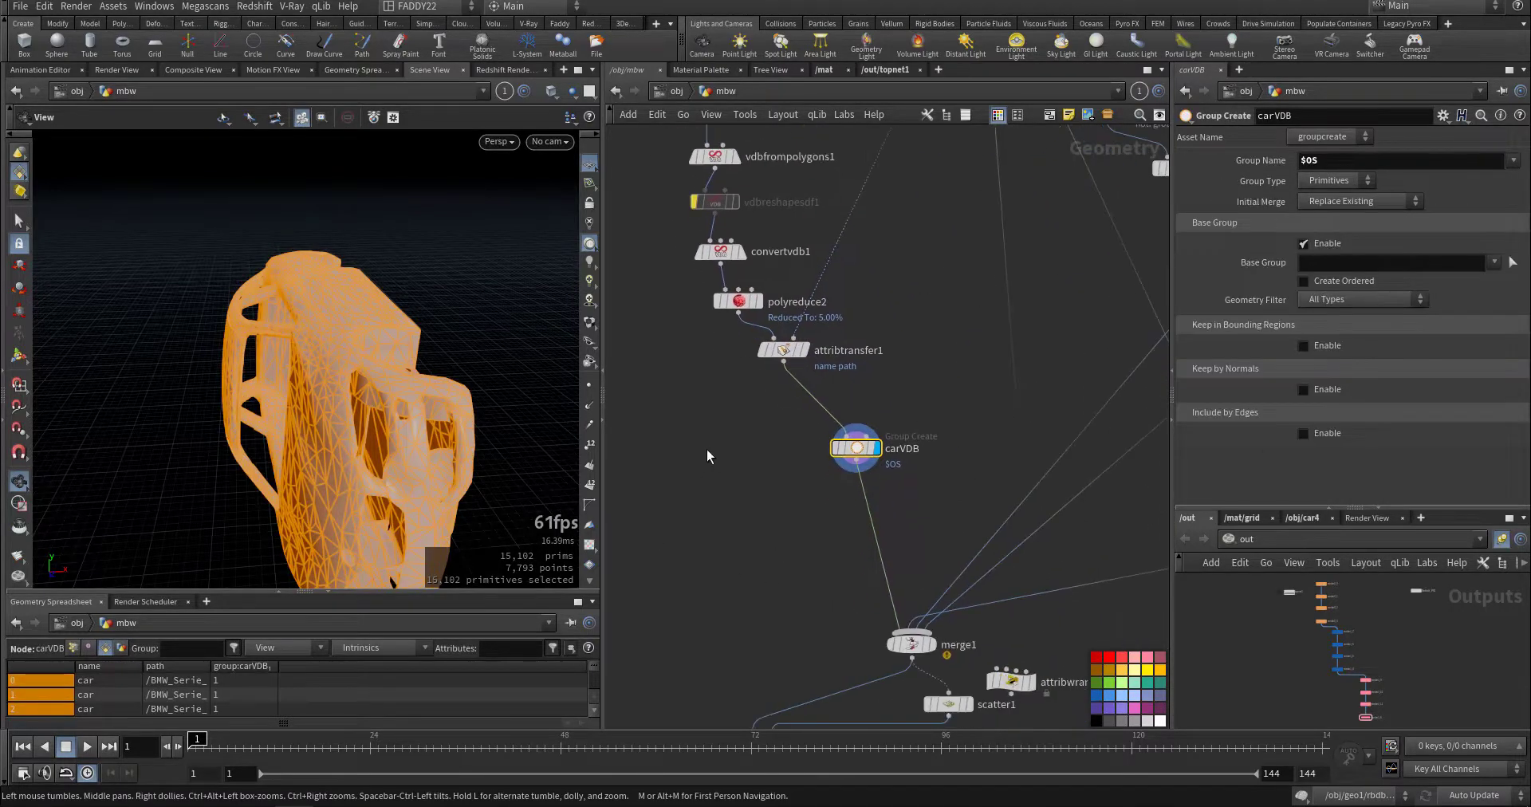
Display the null2 node in the other branch of split1 and view the remaining car parts.
scroll(743, 491, down, 1)
scroll(878, 537, up, 10)
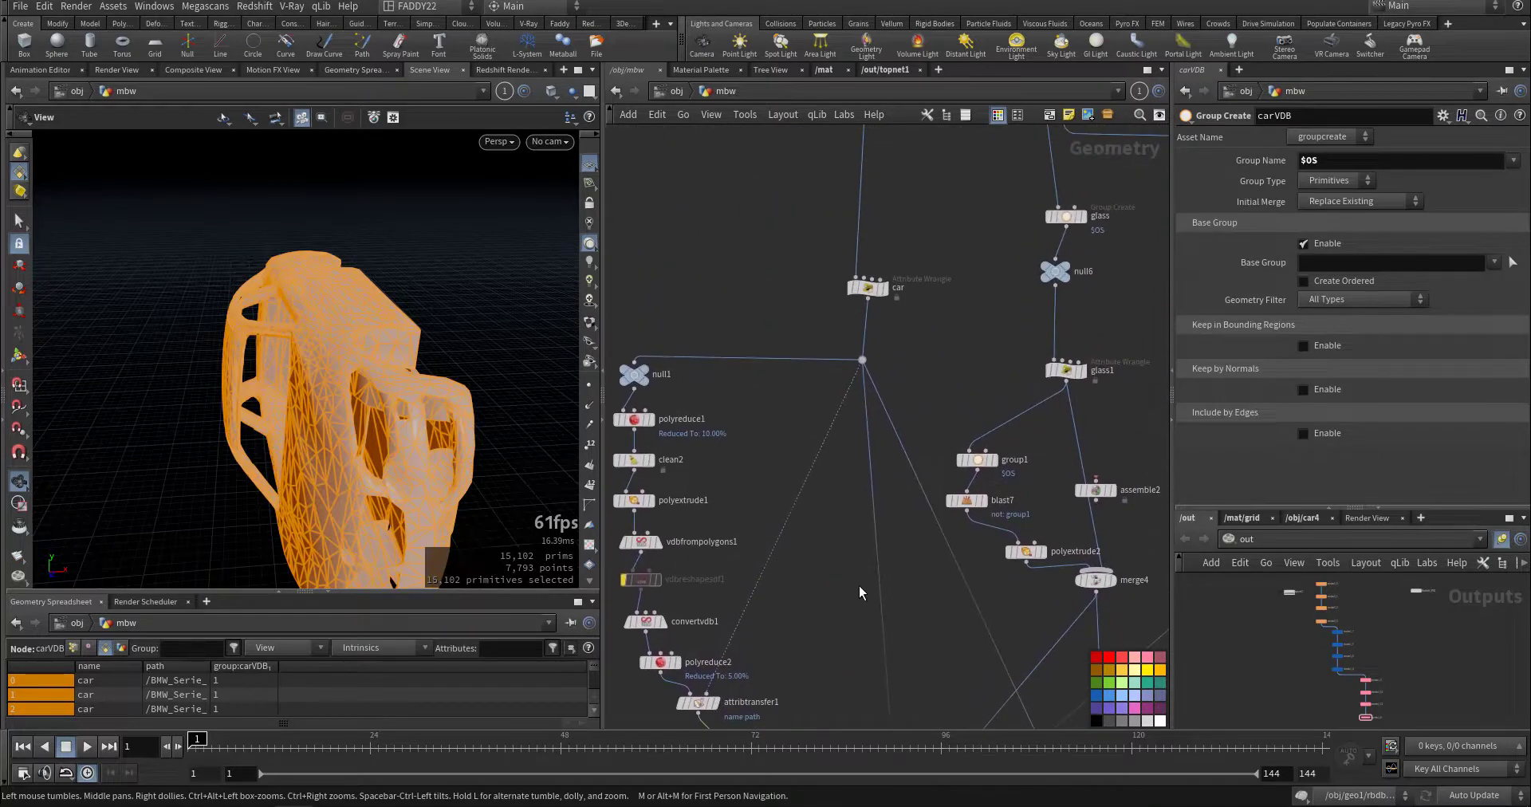
scroll(907, 592, down, 1)
middle_drag(901, 570, 842, 659)
scroll(925, 398, up, 5)
click(979, 351)
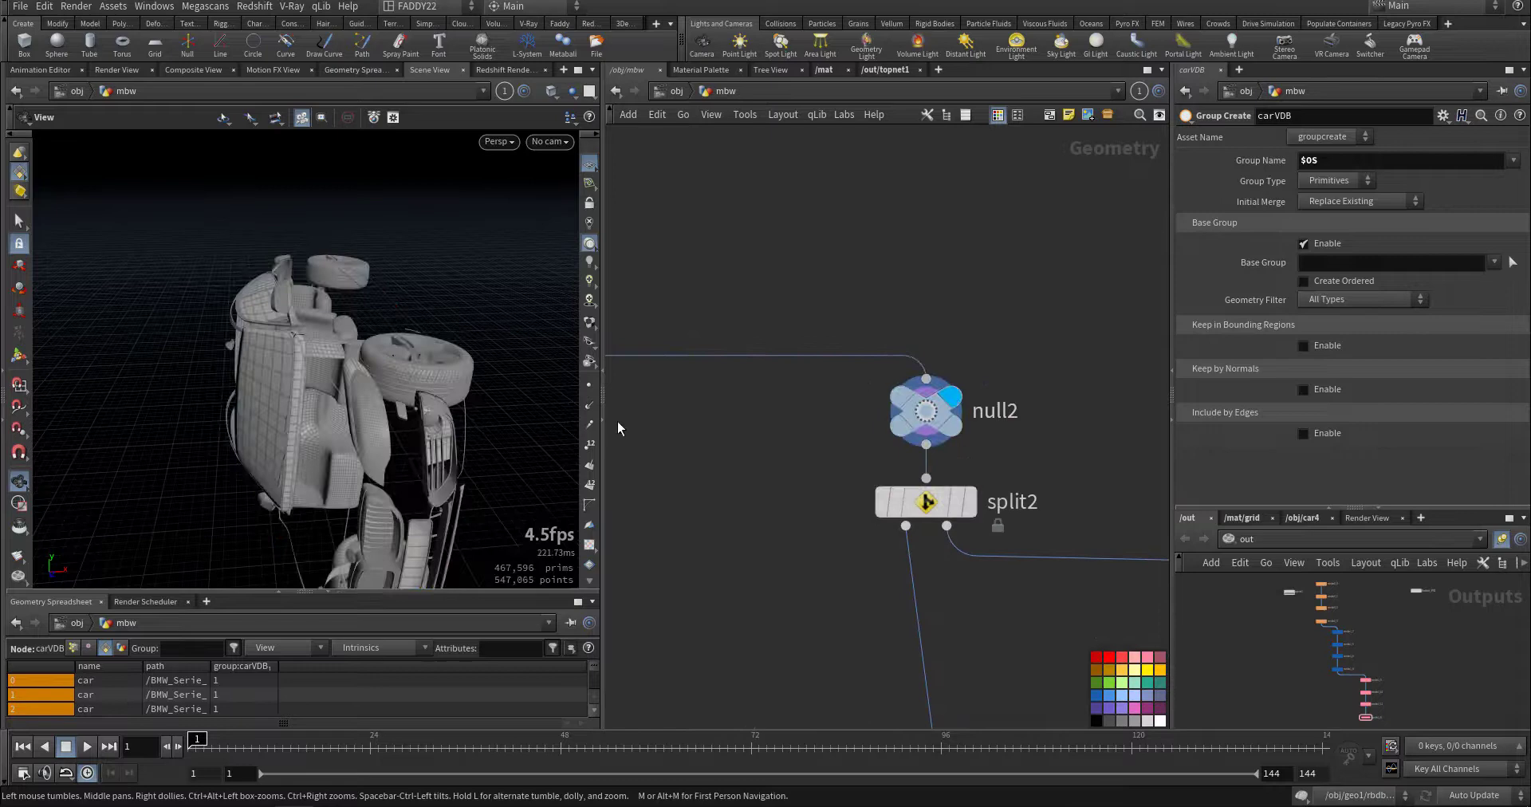
drag(492, 431, 420, 482)
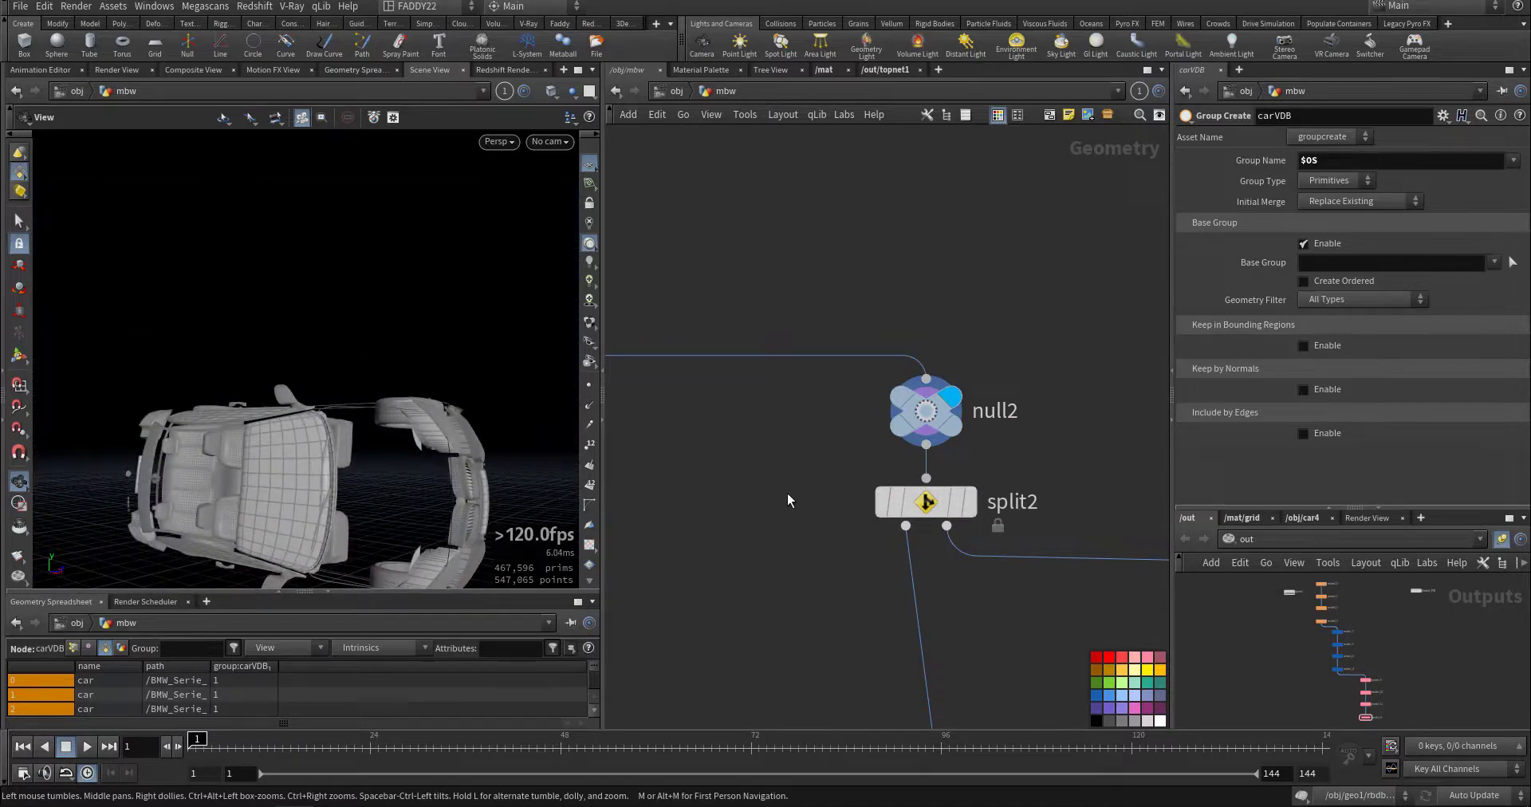
Display the split2 node, review its group setting and examine the isolated car glass pieces.
click(967, 502)
click(939, 510)
drag(447, 351, 429, 439)
middle_drag(742, 598, 739, 285)
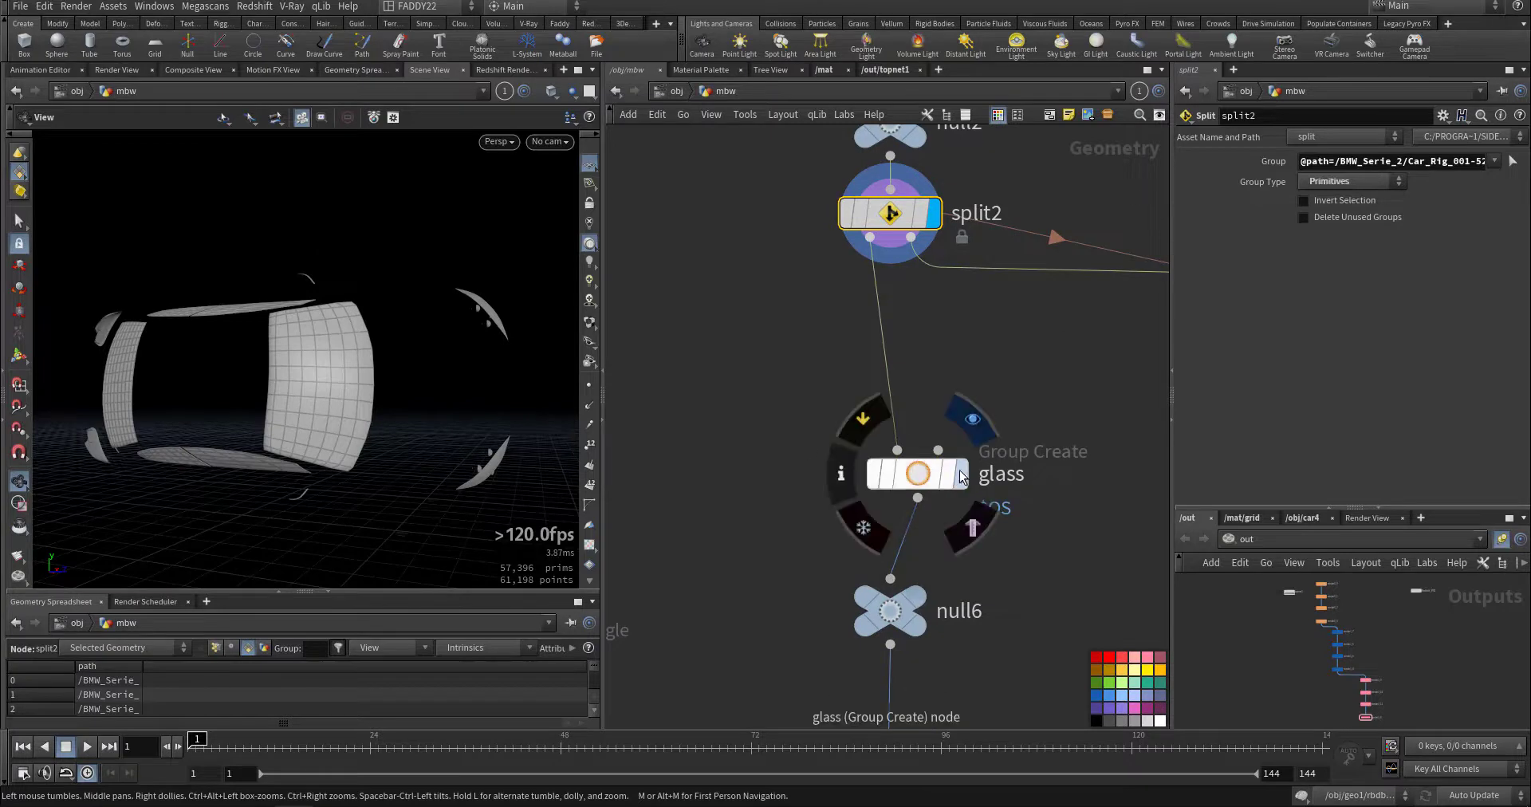
Display the glass group node and the glass1 wrangle in turn, reviewing the group settings and the name expression.
key(r)
click(924, 484)
middle_drag(756, 549, 753, 359)
middle_drag(771, 447, 768, 312)
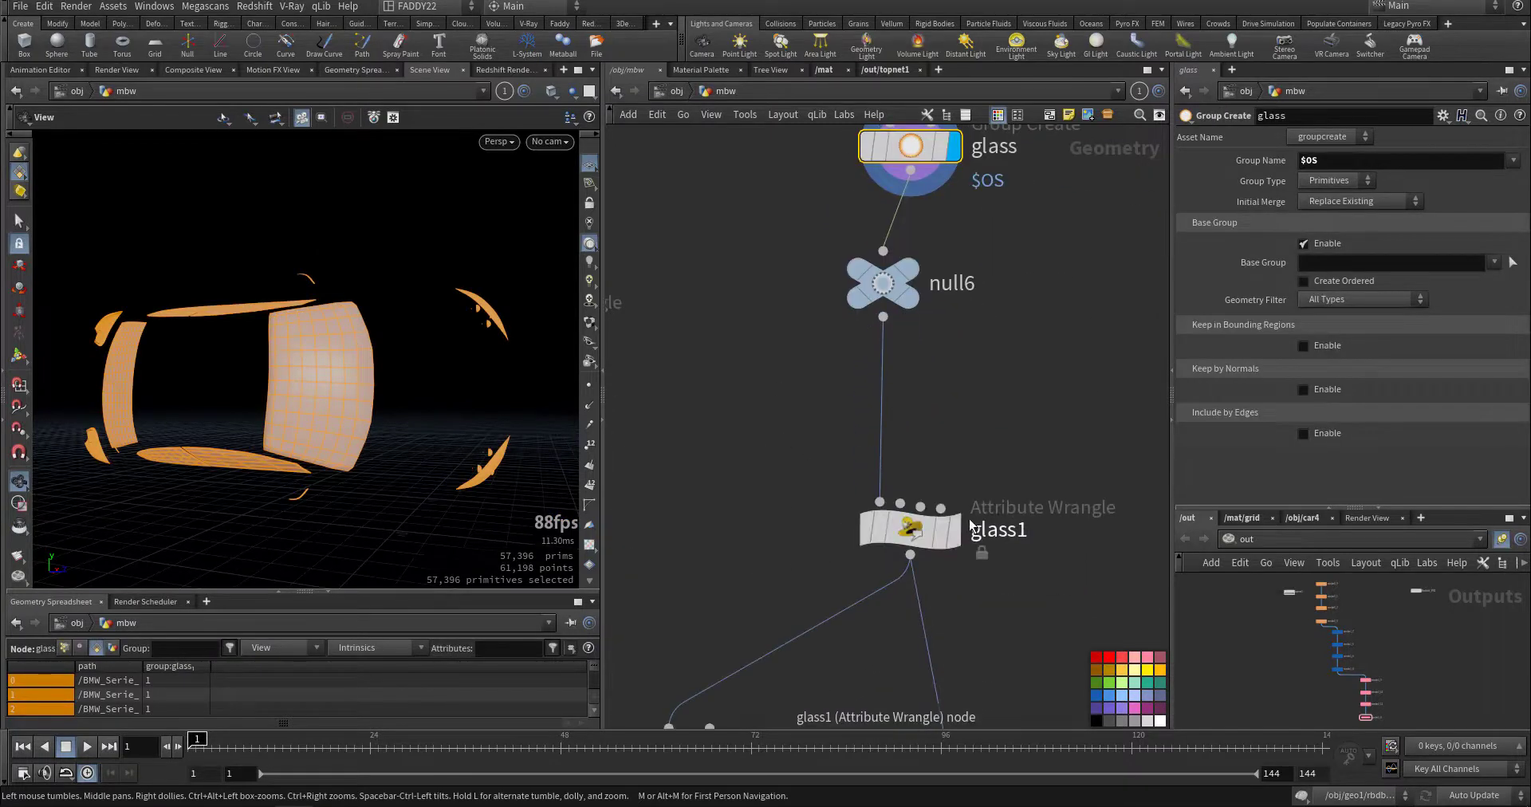
key(r)
click(943, 544)
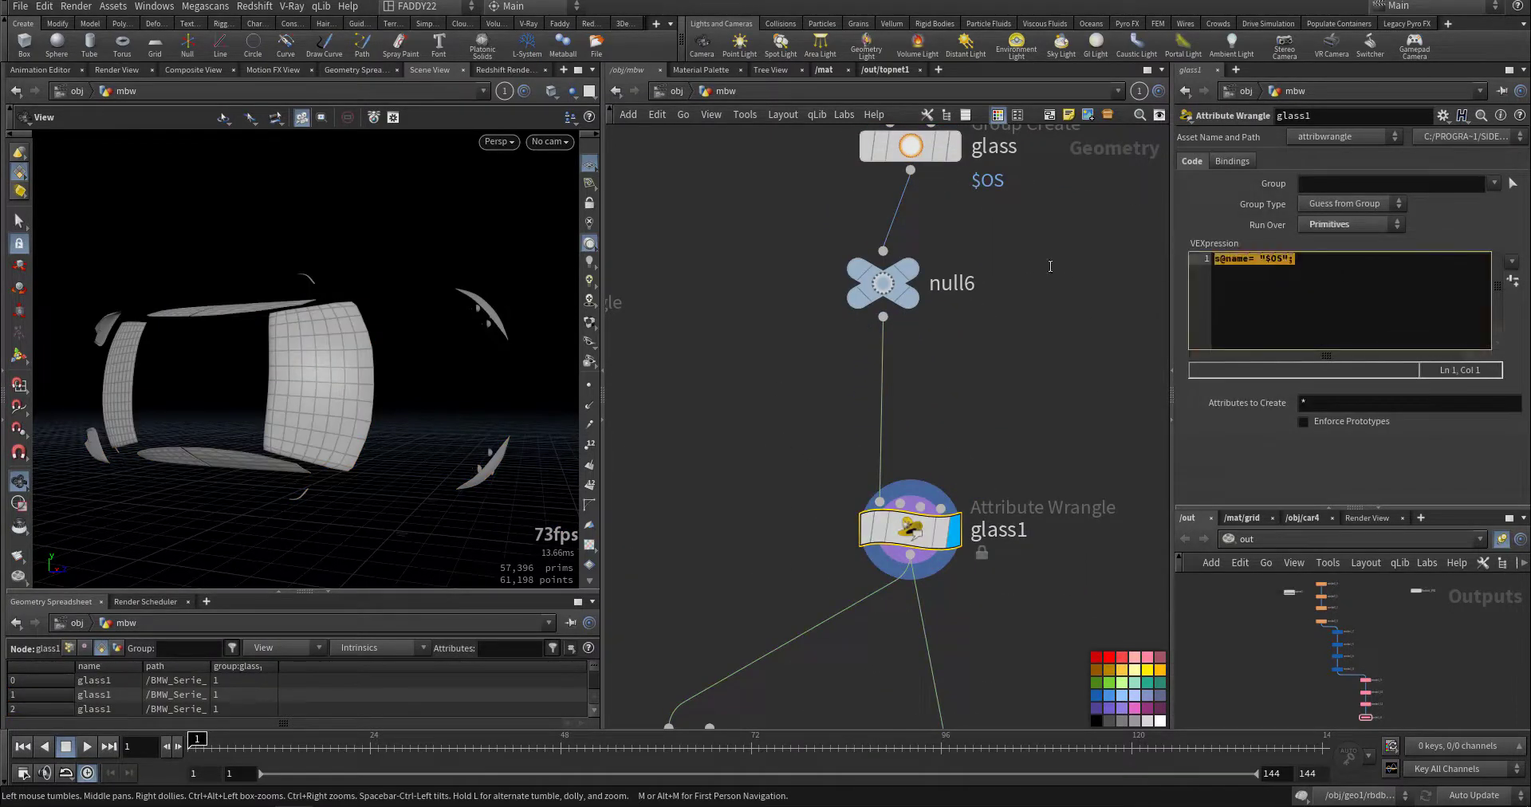
middle_drag(754, 543, 752, 362)
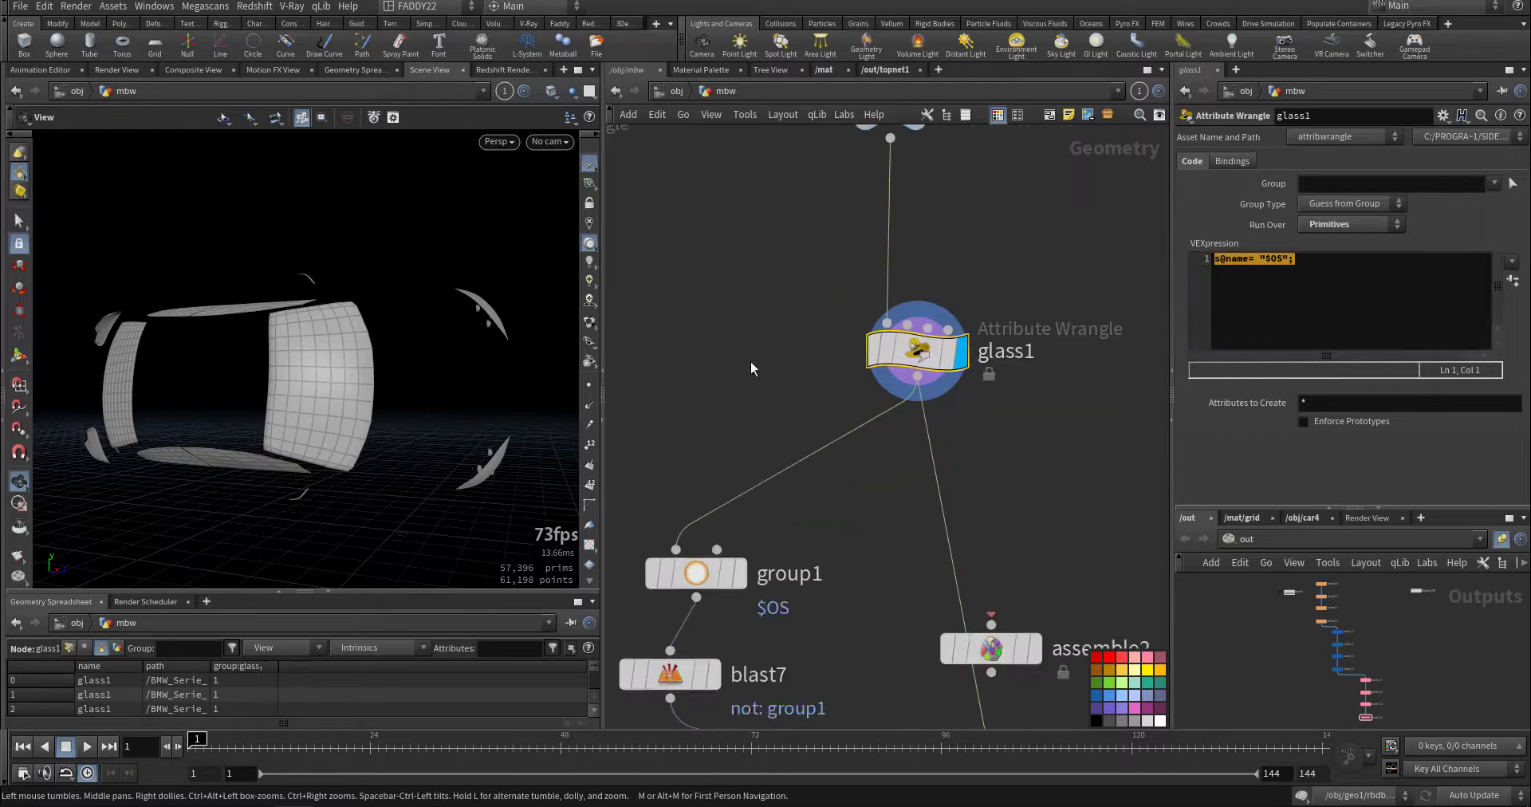
Display the merge4 node and examine the merged glass and polyextrude2 geometry from another angle.
scroll(796, 470, down, 2)
scroll(786, 533, up, 1)
middle_drag(786, 533, 798, 414)
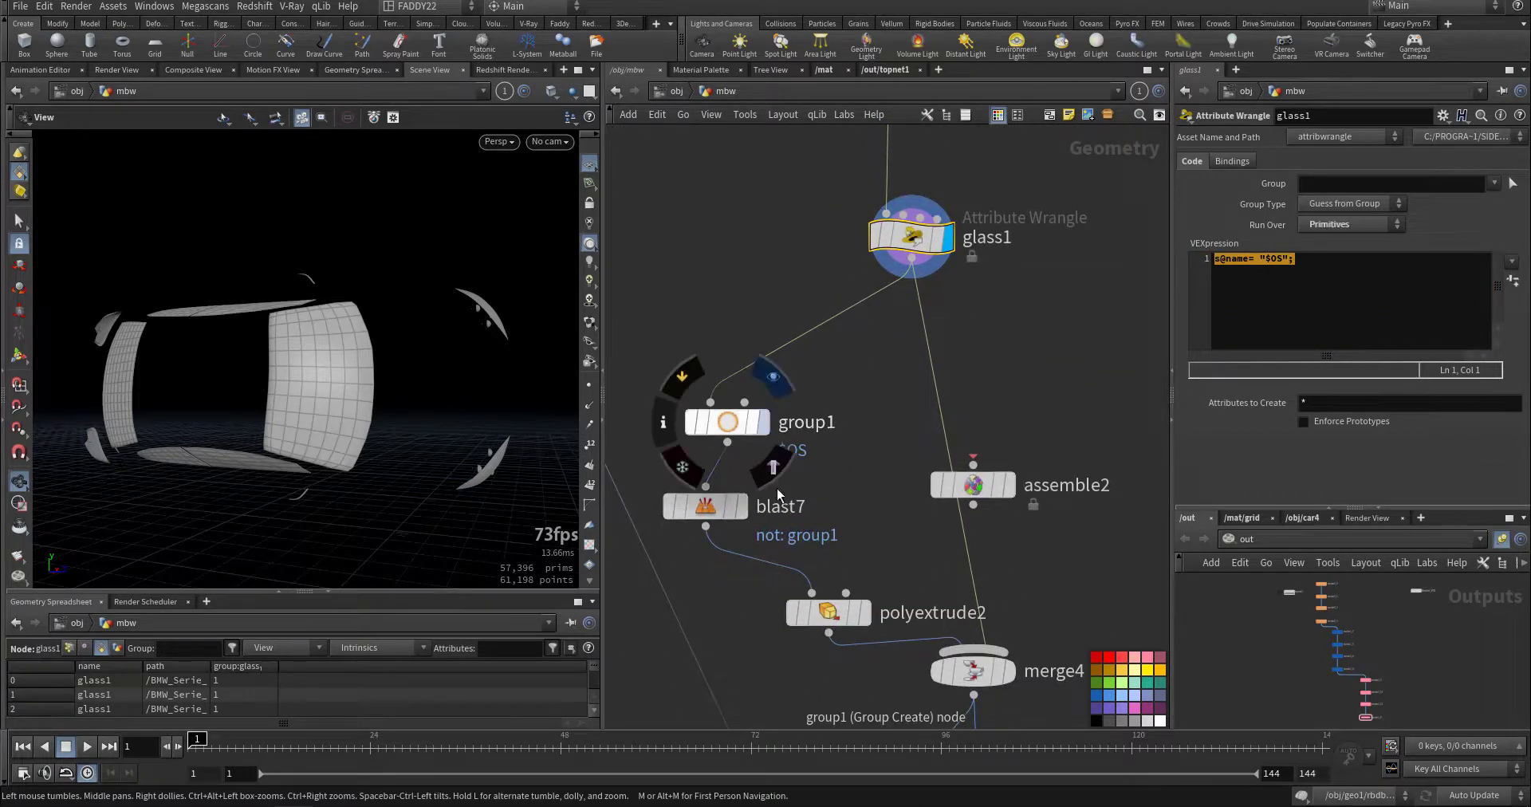
click(1011, 676)
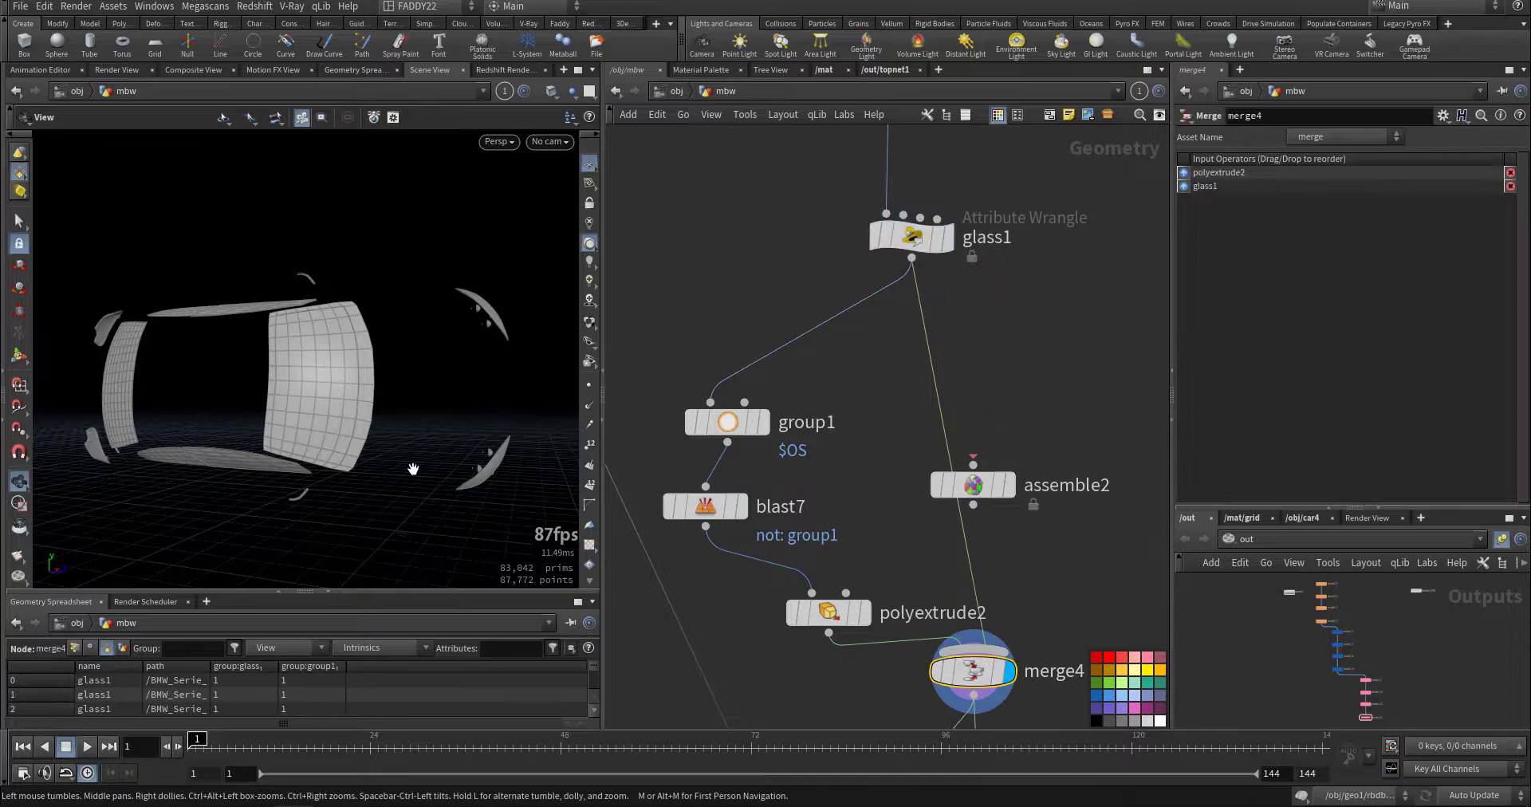
middle_drag(725, 615, 735, 462)
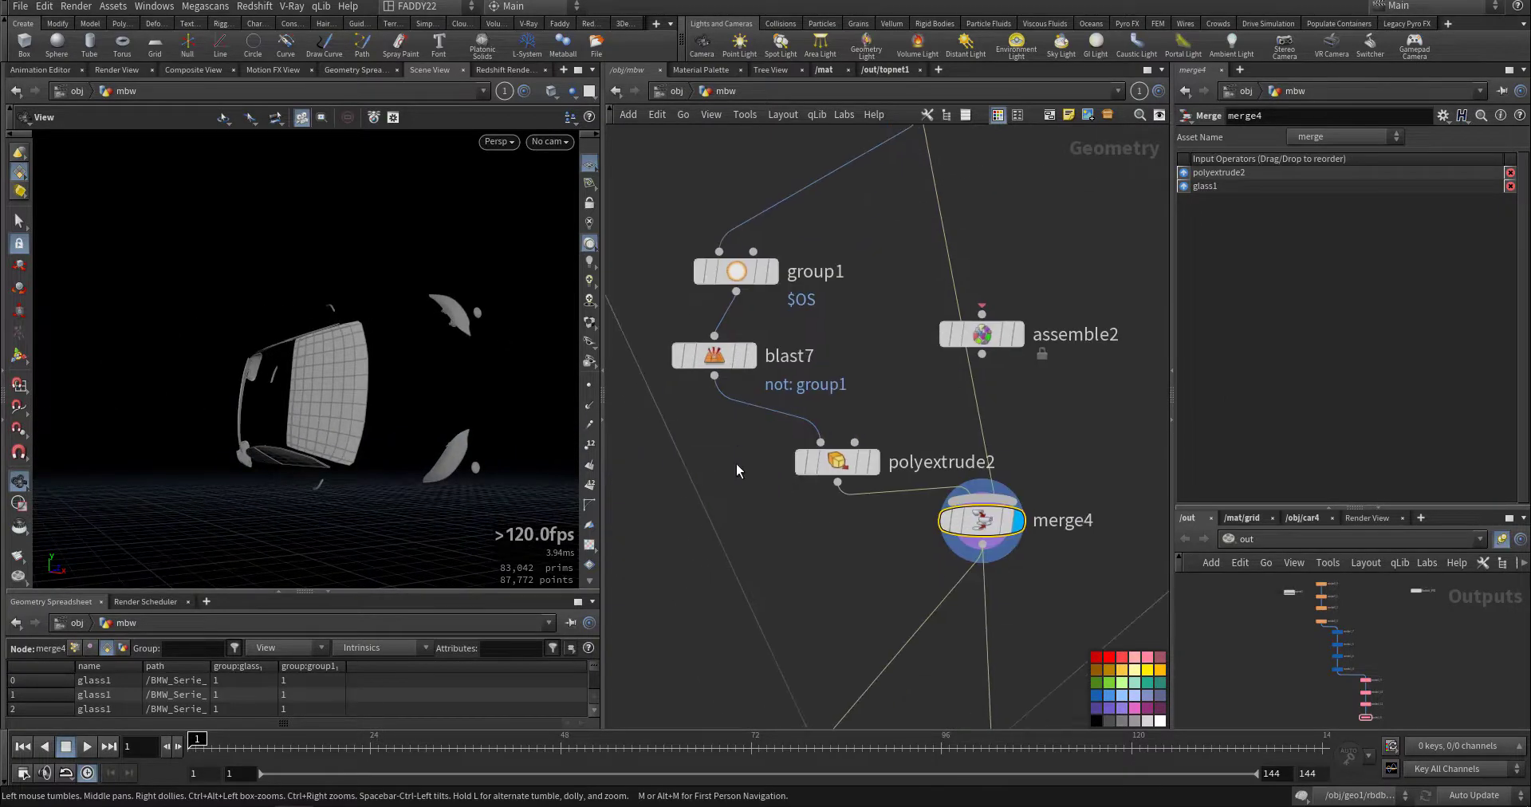
scroll(734, 561, down, 8)
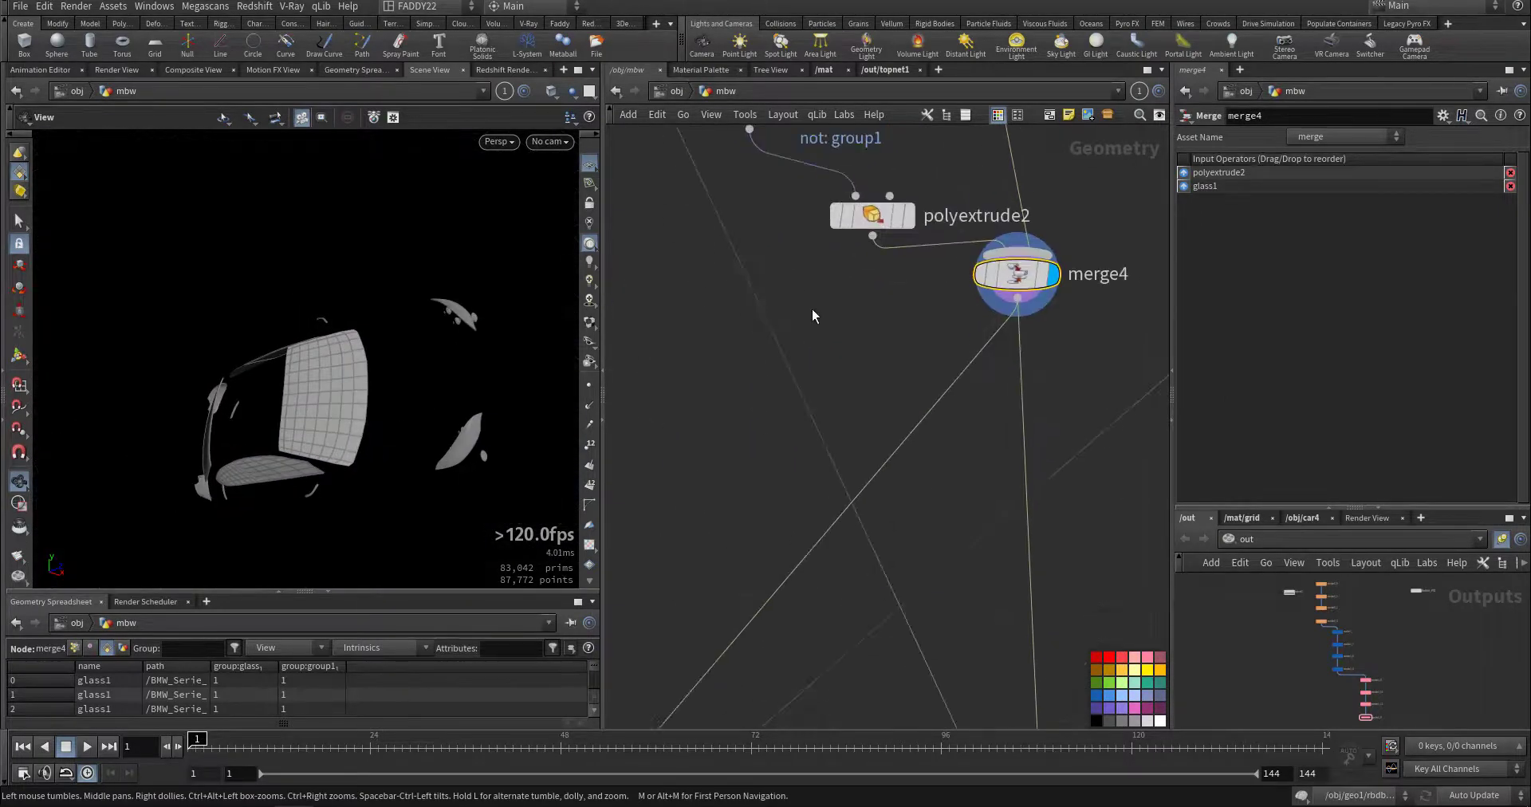
Display the null7 node in the other branch of split2 and view the remaining car parts.
middle_drag(1110, 387, 957, 678)
middle_drag(910, 378, 900, 478)
scroll(925, 470, up, 4)
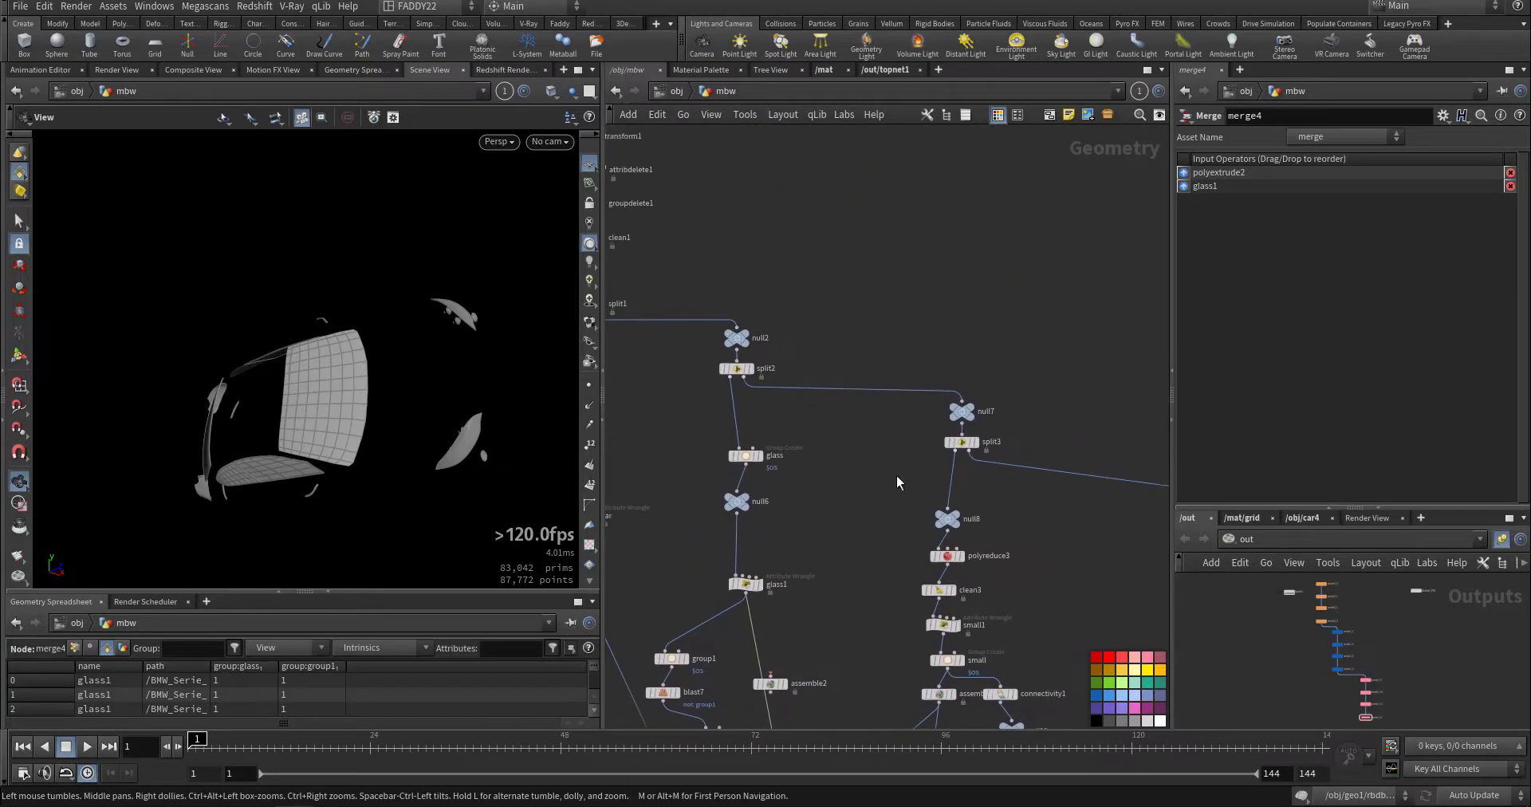
click(1045, 338)
mouse_move(457, 419)
mouse_down()
mouse_move(523, 414)
mouse_move(547, 362)
mouse_move(457, 438)
mouse_up()
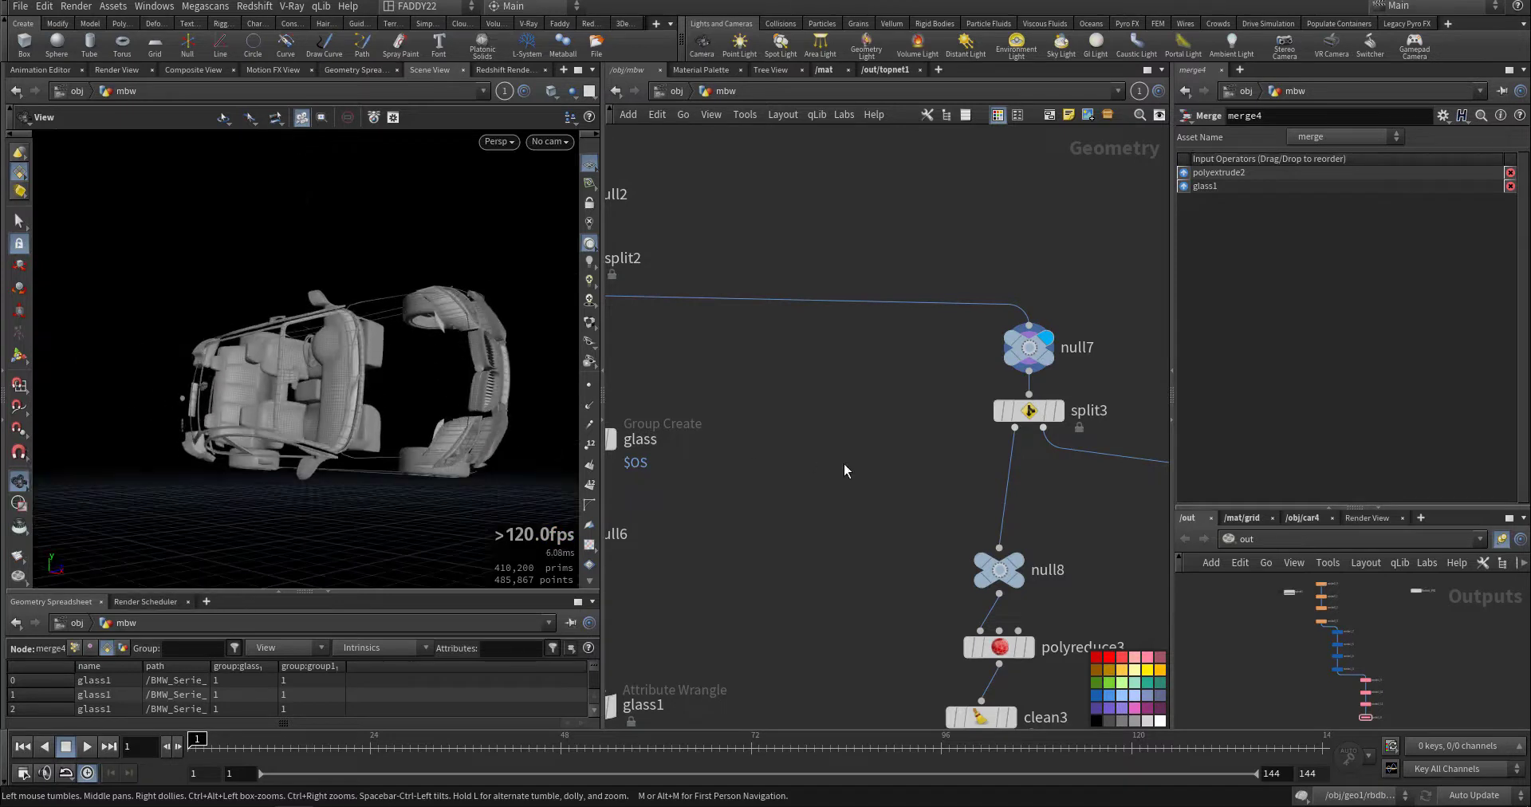
Display split3 and null8, reviewing the split's group setting and the separated small car parts.
middle_drag(844, 464, 815, 351)
click(1027, 297)
click(1012, 302)
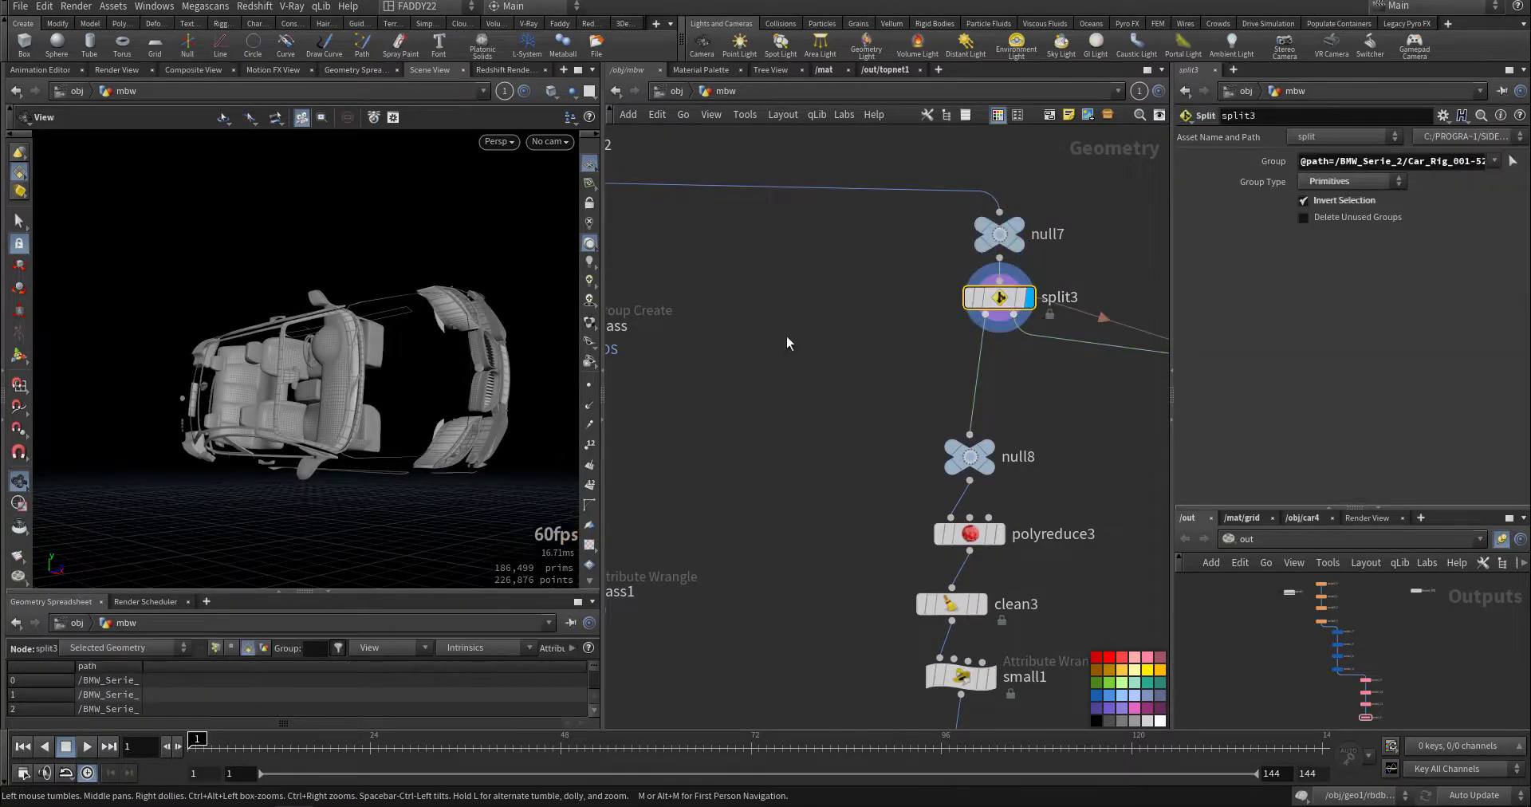
drag(403, 407, 503, 390)
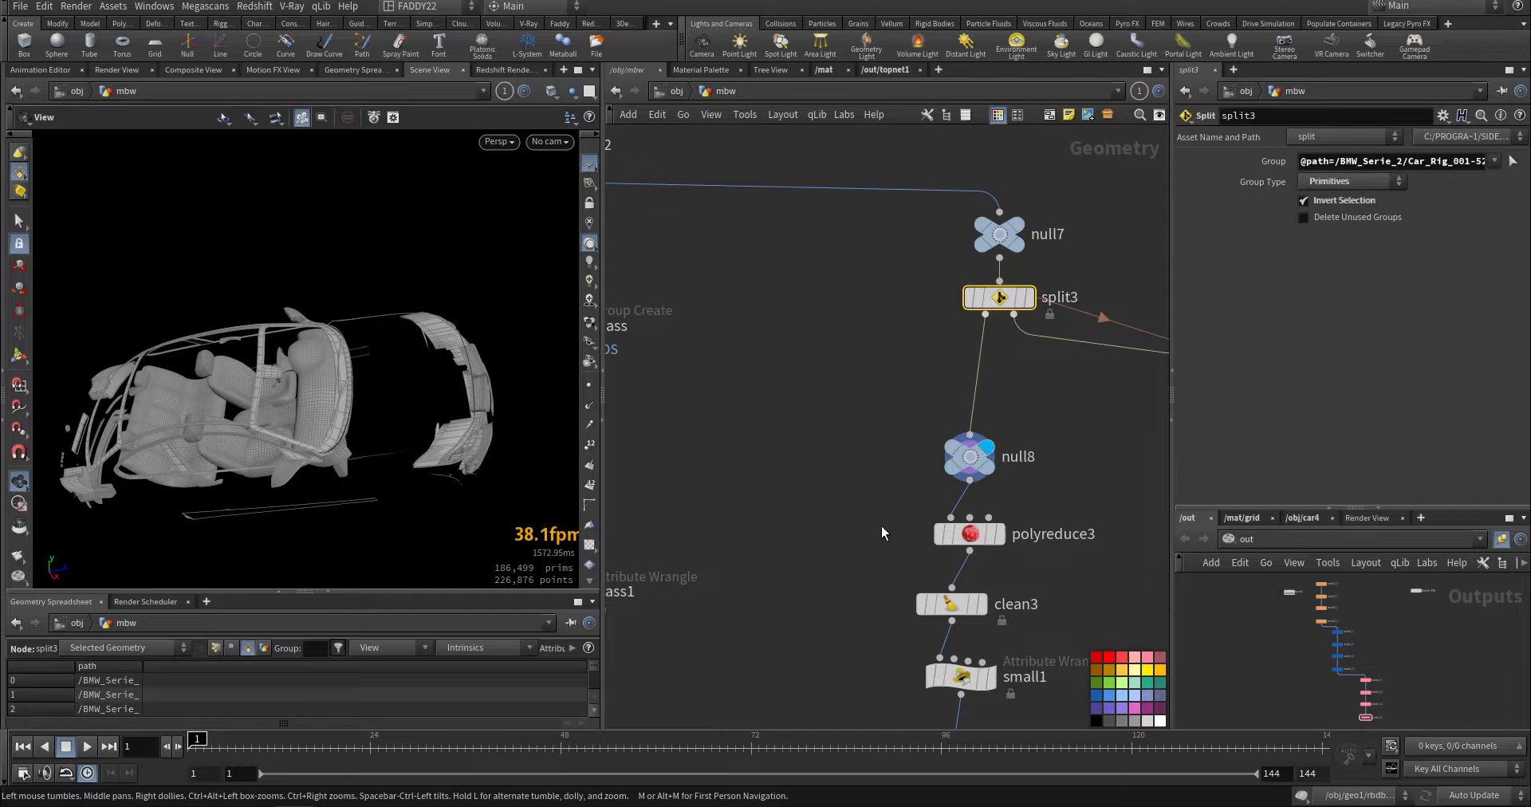
Display the polyreduce3 node and inspect the reduced mesh of the small car parts.
middle_drag(1028, 495, 959, 382)
click(928, 421)
click(900, 421)
drag(484, 406, 595, 473)
drag(401, 408, 415, 430)
Display the small1 wrangle, review its name expression and undo the accidental duplicate of the code.
click(920, 565)
click(893, 569)
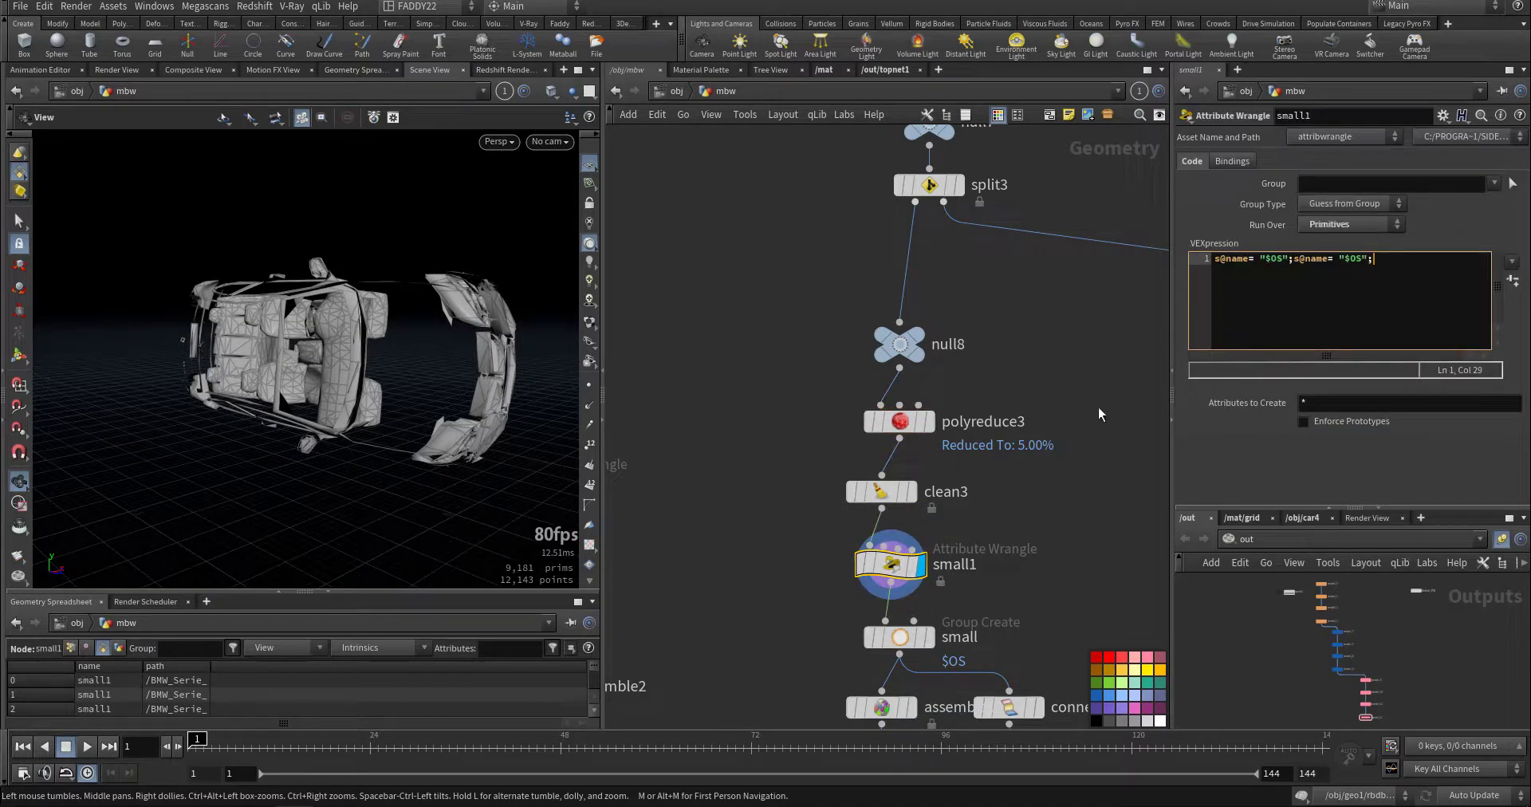
key(ctrl+z)
Display the small group node and the assemble1 node in turn, reviewing the group and the packed-piece settings.
scroll(973, 527, down, 3)
click(917, 474)
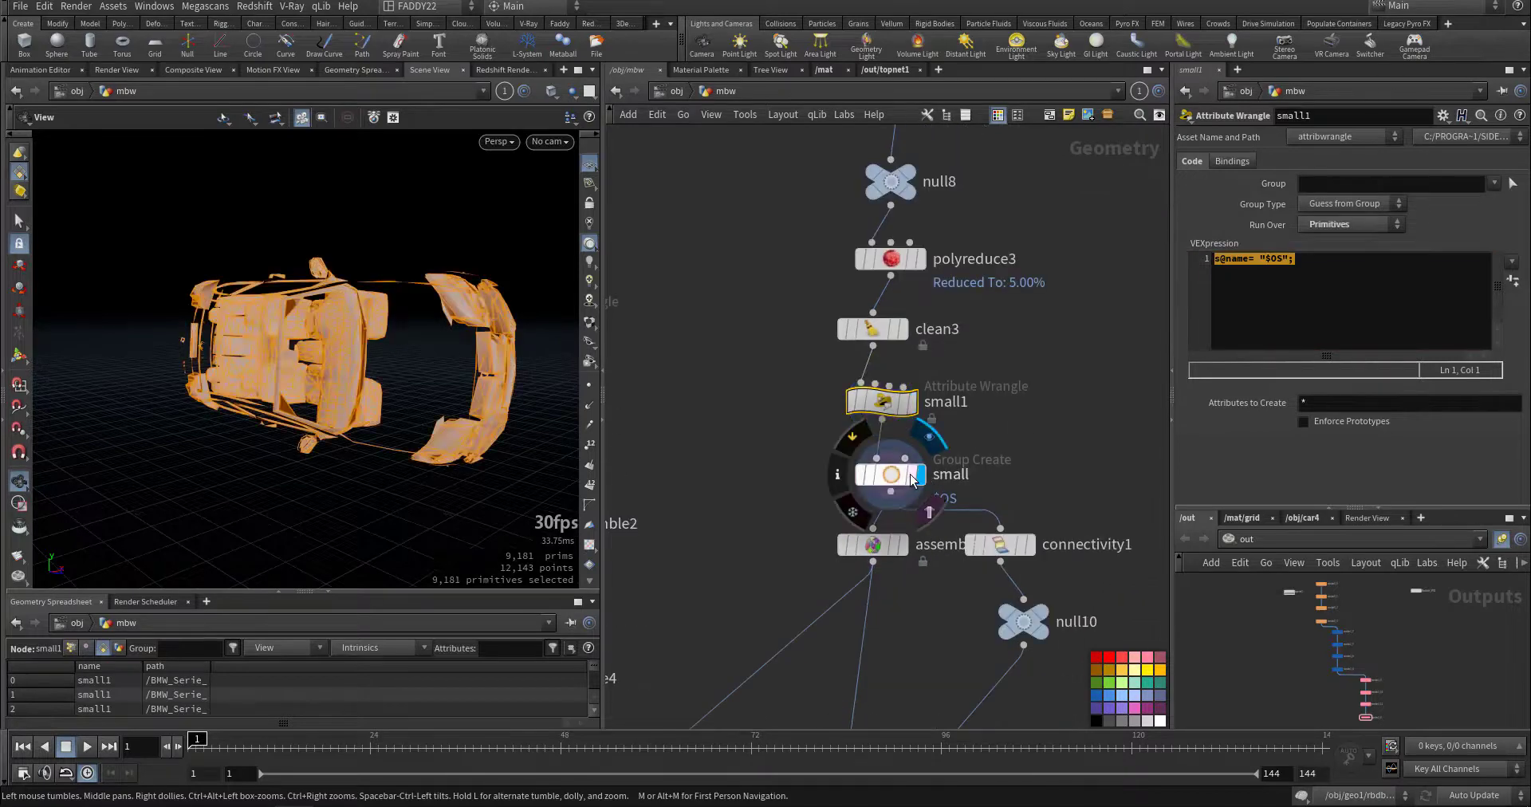
click(894, 483)
click(902, 545)
click(874, 545)
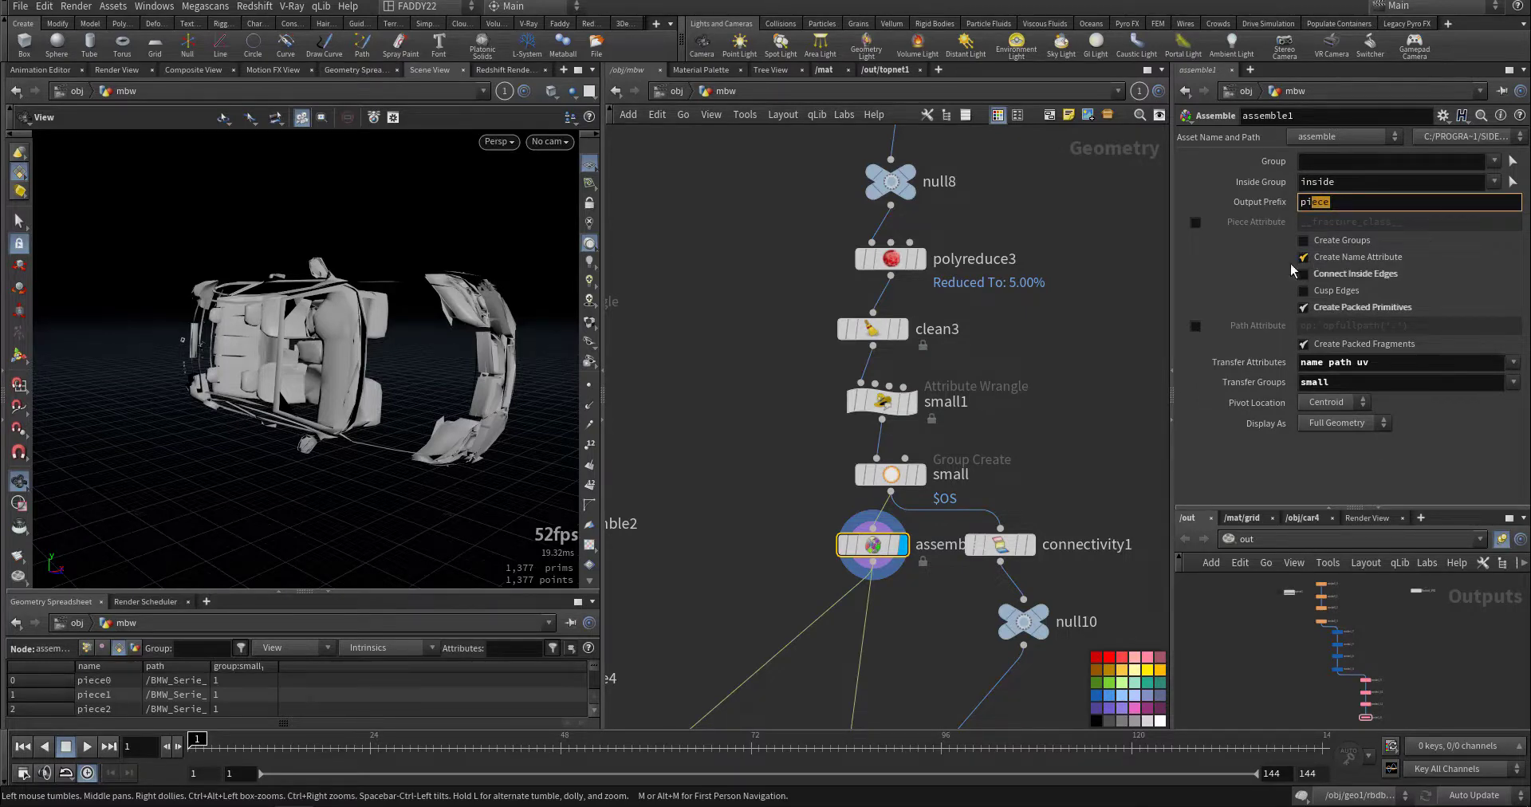
Display the connectivity1 node below the small group and review its connectivity settings.
middle_drag(799, 443, 760, 343)
click(993, 446)
scroll(968, 444, down, 2)
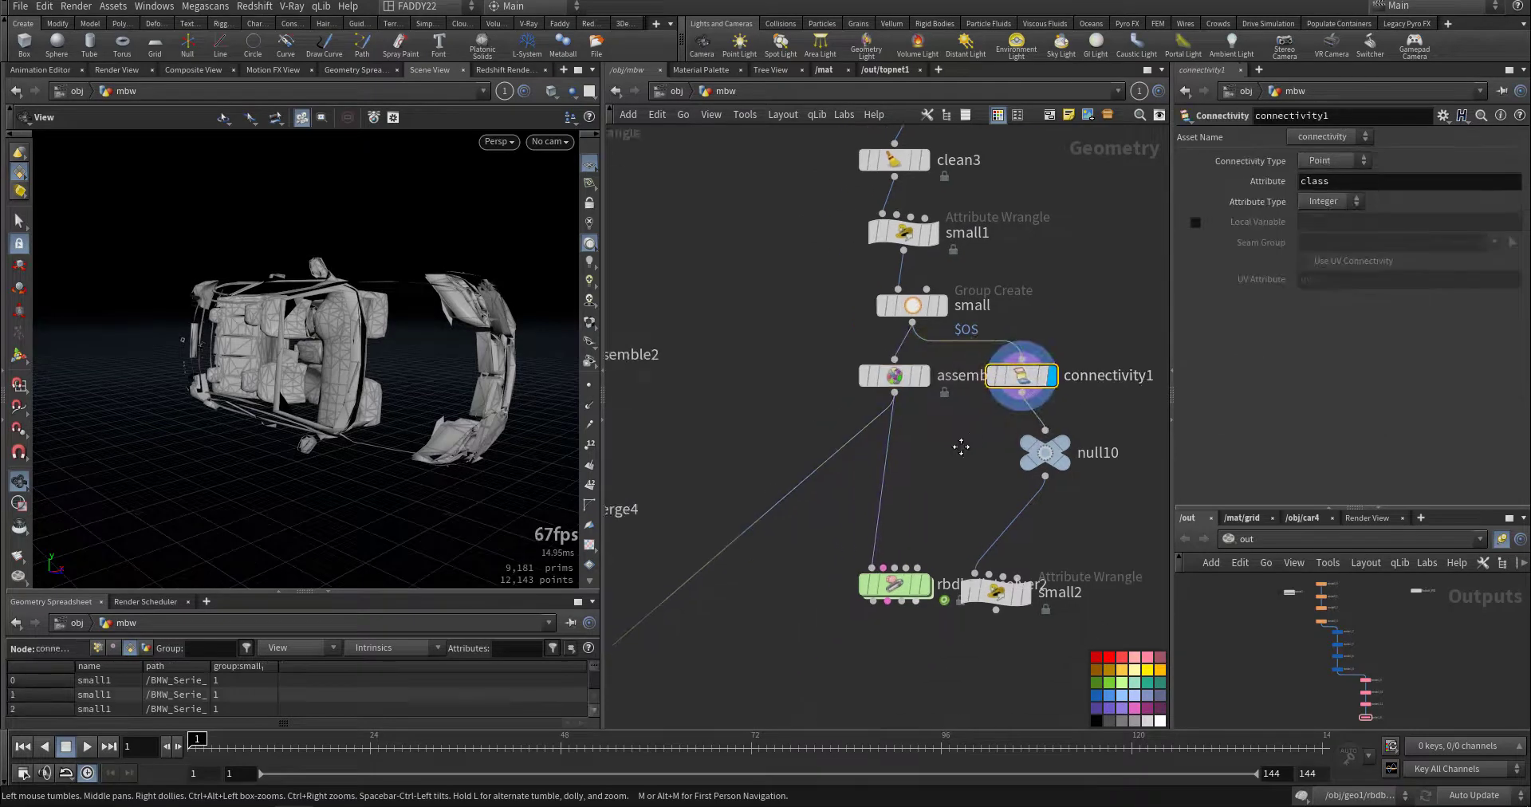
Select the small2 wrangle and the rbdbulletsolver2 node in turn to review their settings.
drag(810, 532, 995, 620)
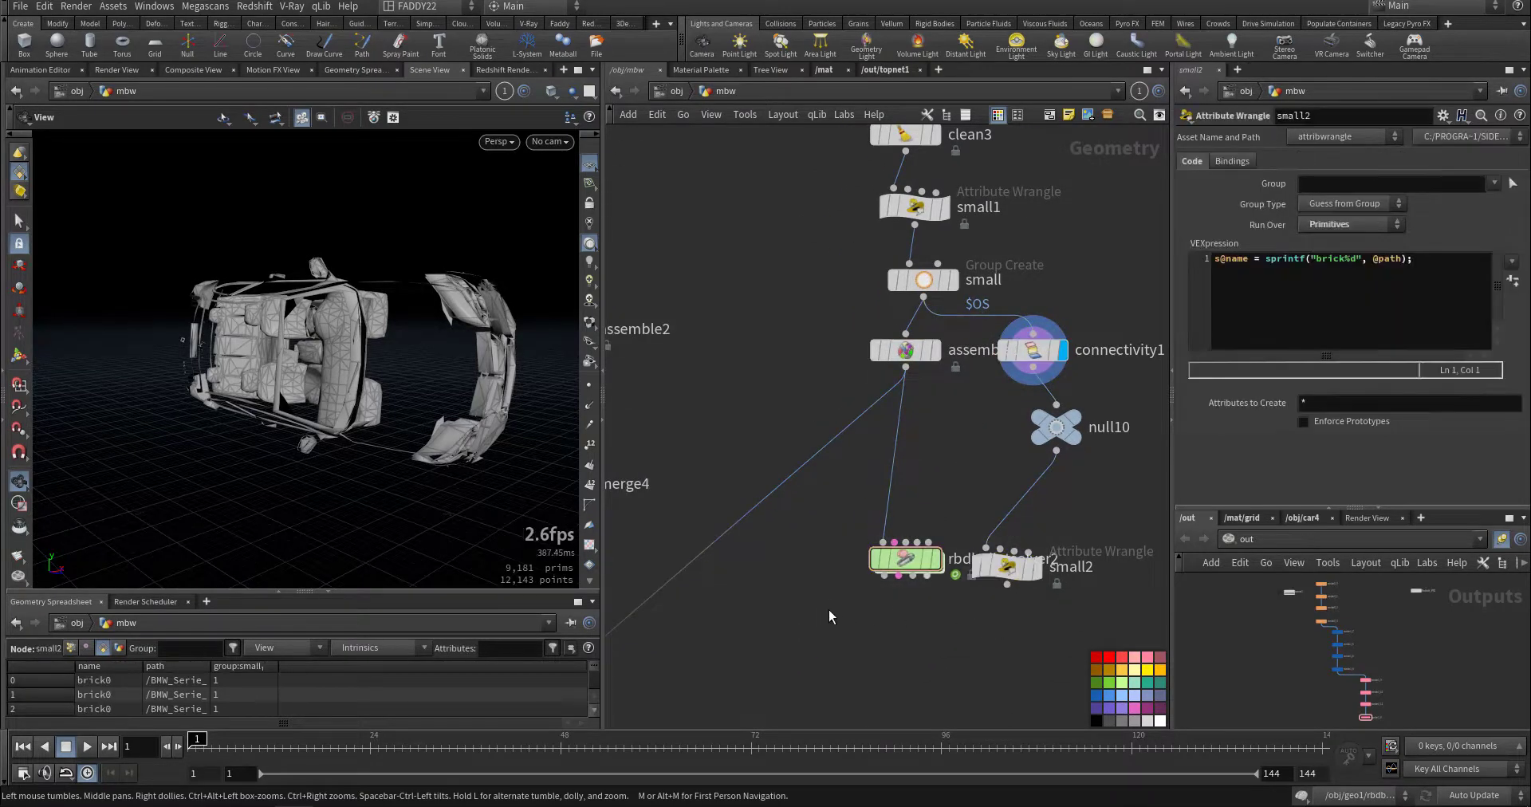
middle_drag(824, 611, 889, 559)
scroll(767, 548, down, 4)
drag(908, 524, 957, 490)
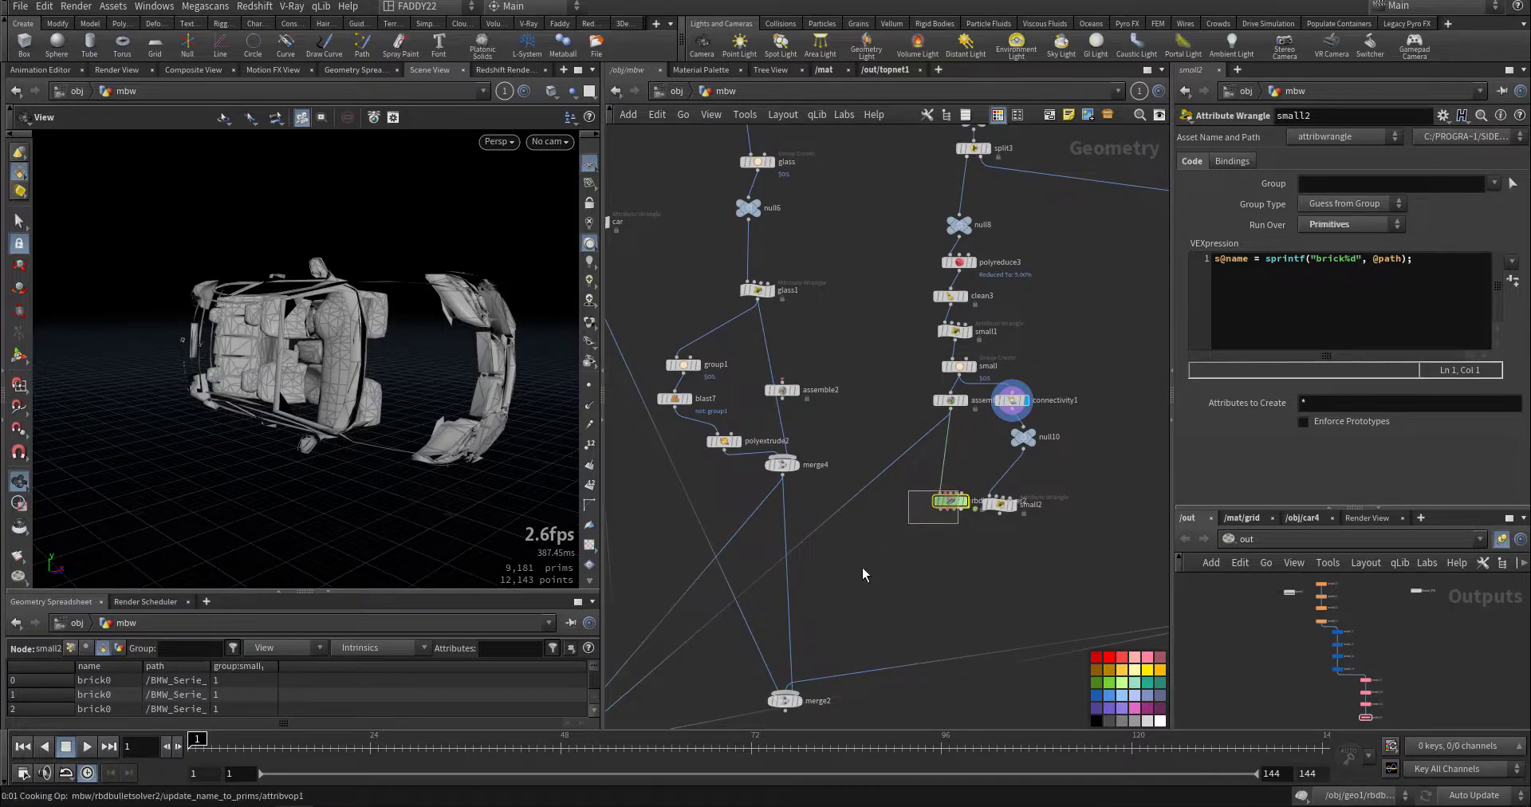
Display the merge1 node below carVDB and review its inputs and the recombined car.
middle_drag(853, 576, 986, 476)
scroll(806, 449, up, 4)
click(895, 496)
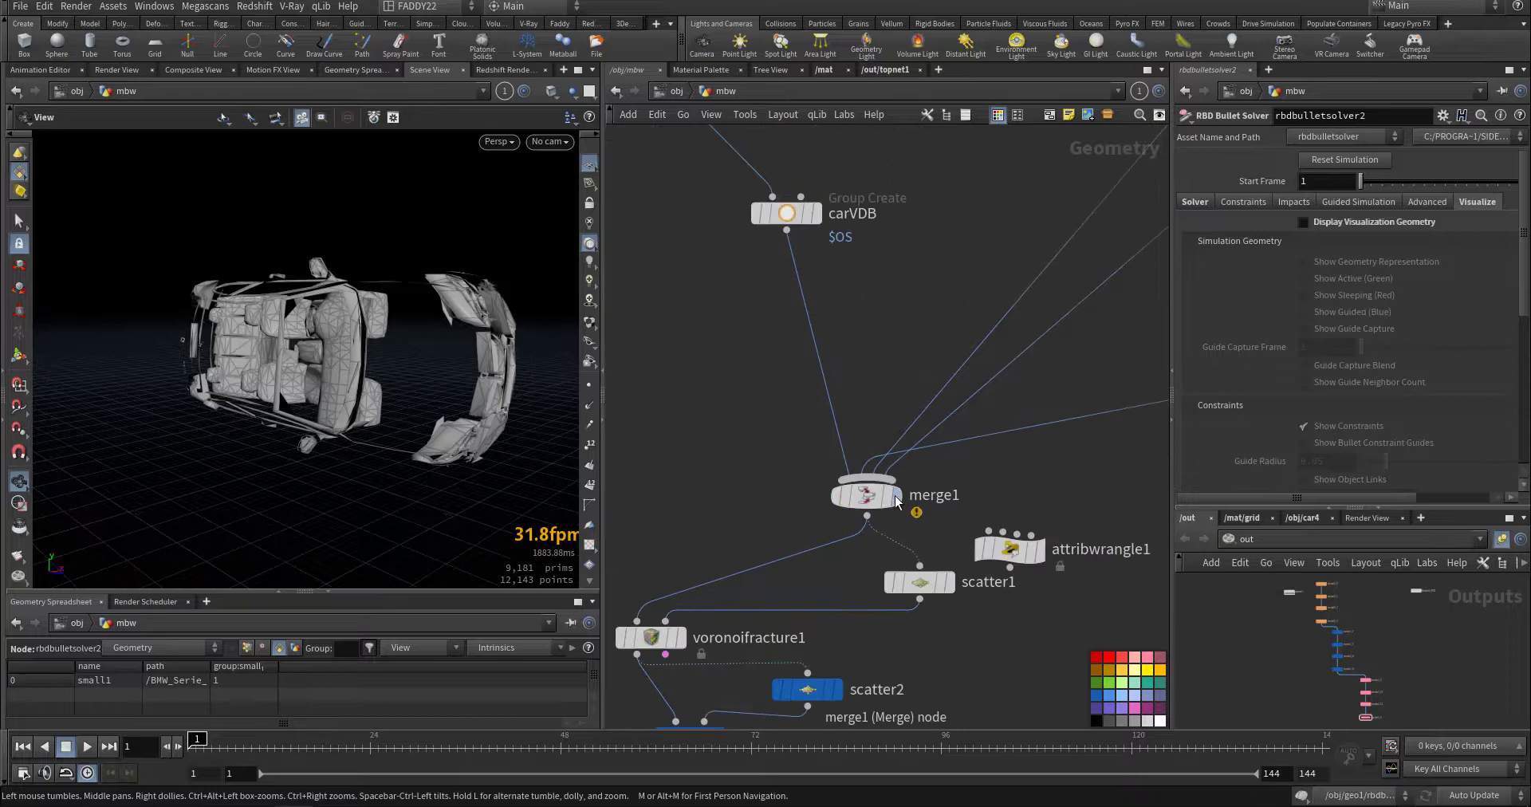
click(875, 502)
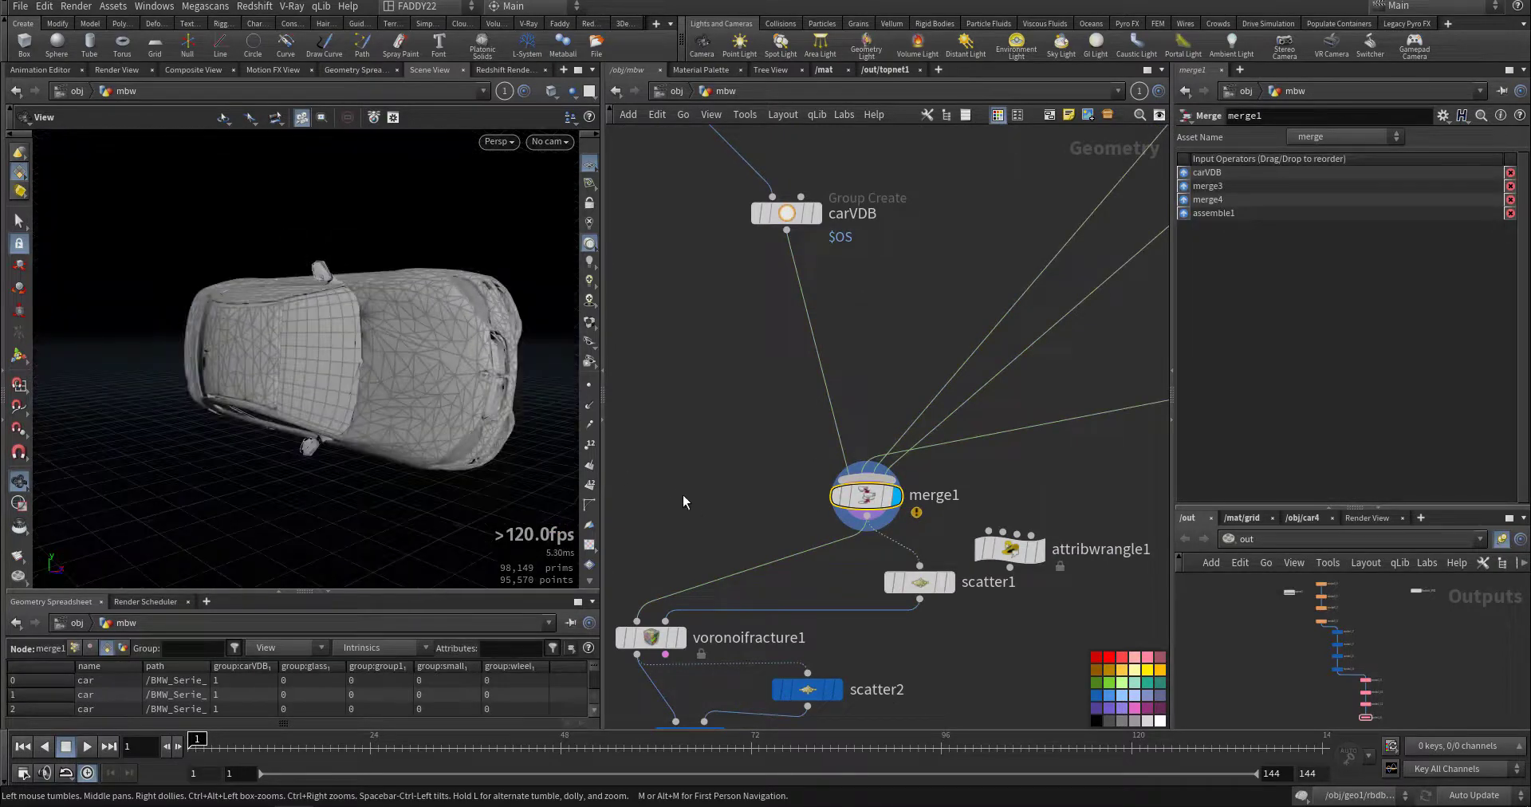
Display the voronoifracture1 node and check the group expression that restricts the fracture to the car body.
middle_drag(711, 620, 735, 452)
mouse_move(680, 472)
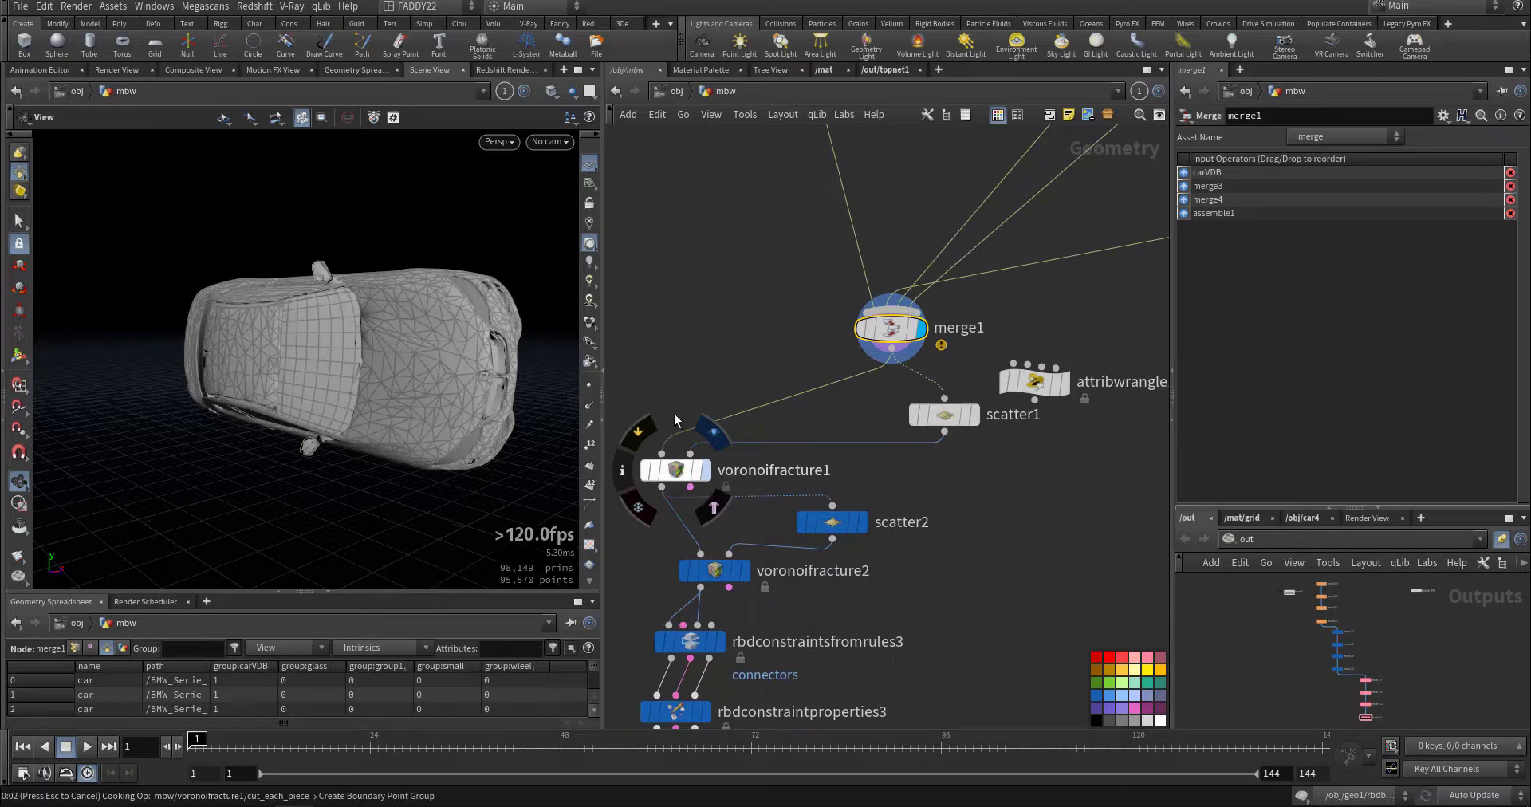
click(675, 469)
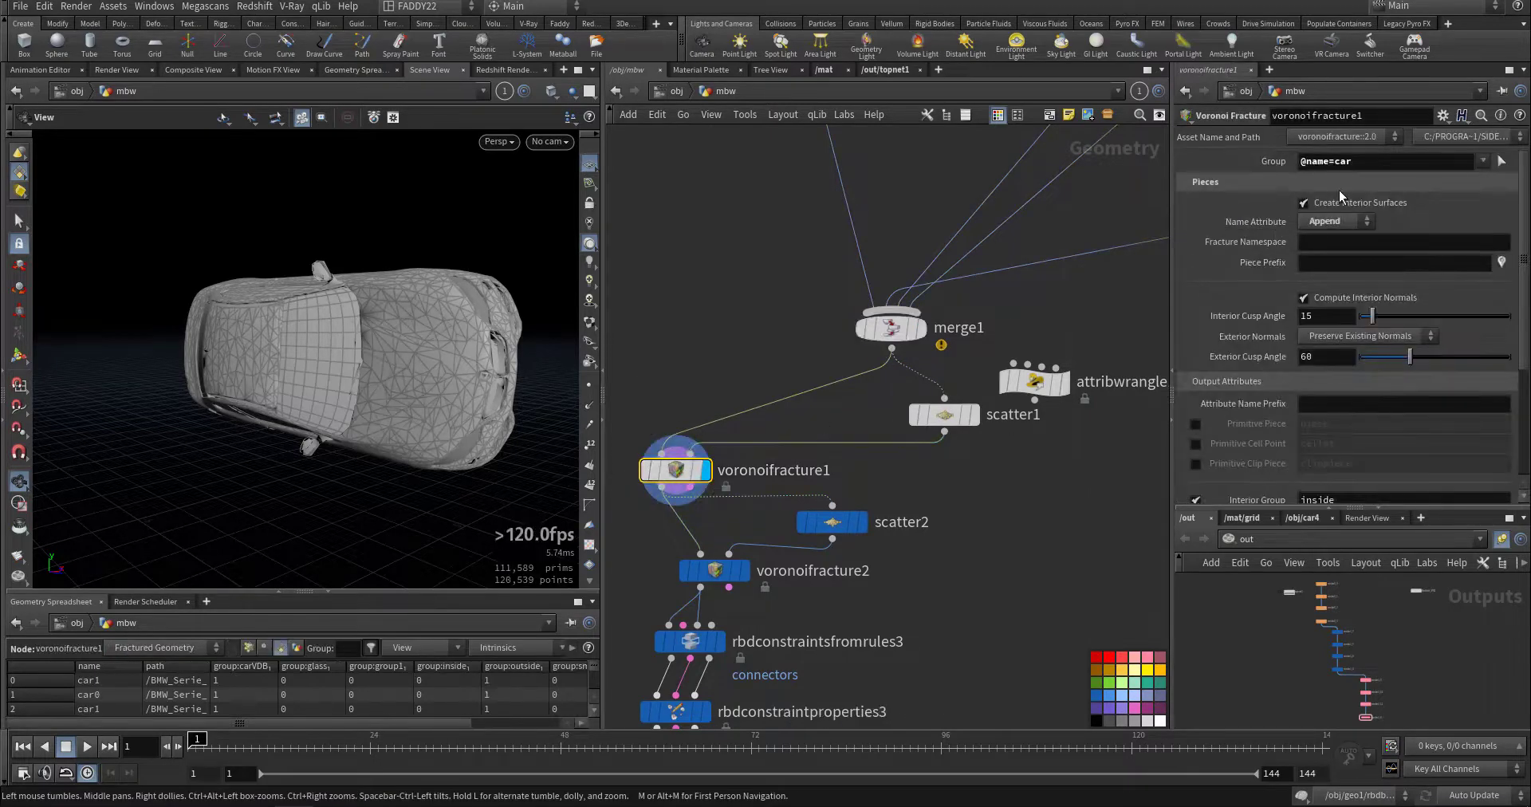
key(Return)
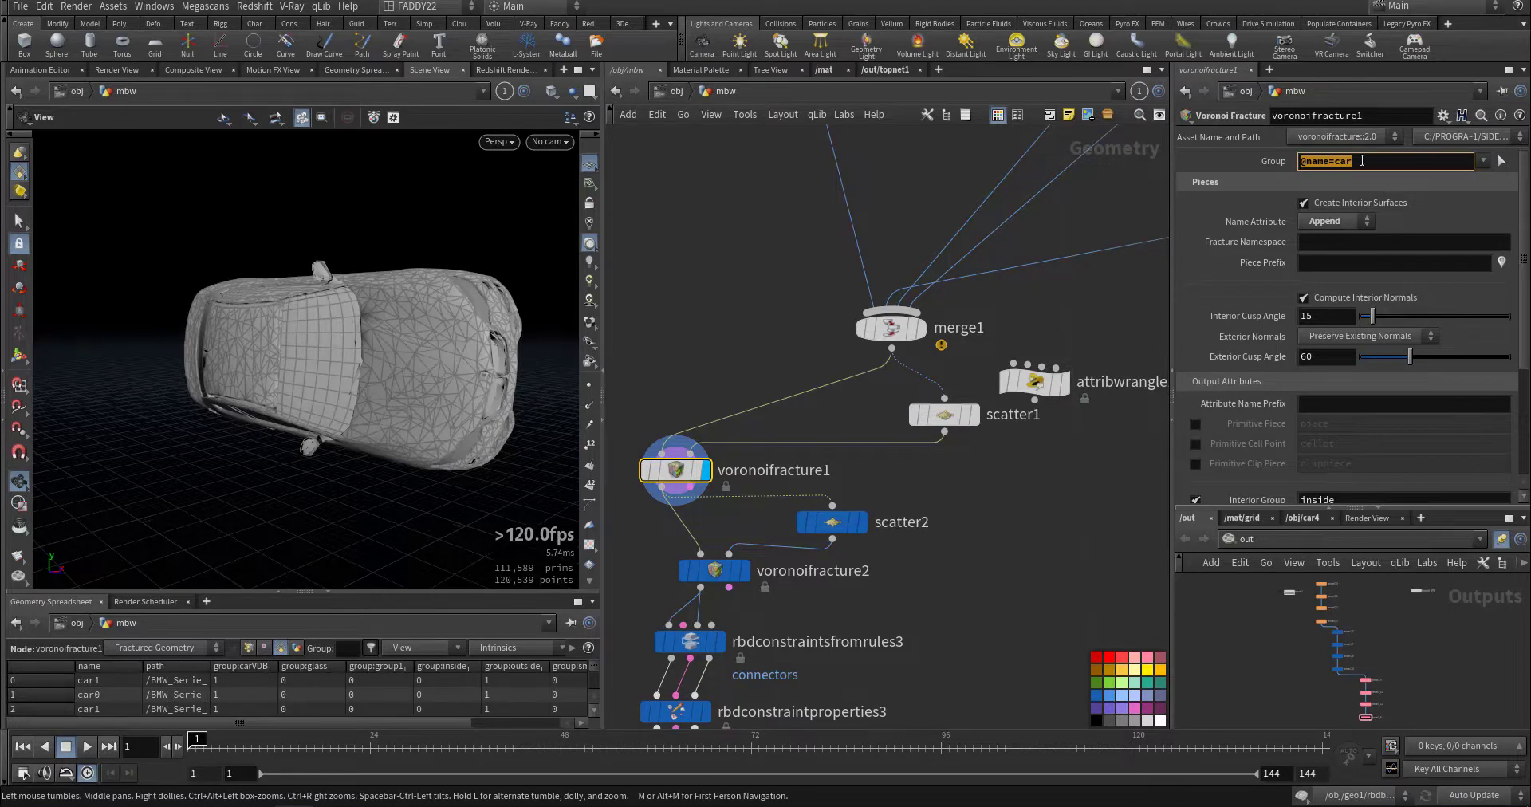
Display the voronoifracture2 node and check the group setting that restricts the fracture to the glass.
middle_drag(993, 522, 1006, 421)
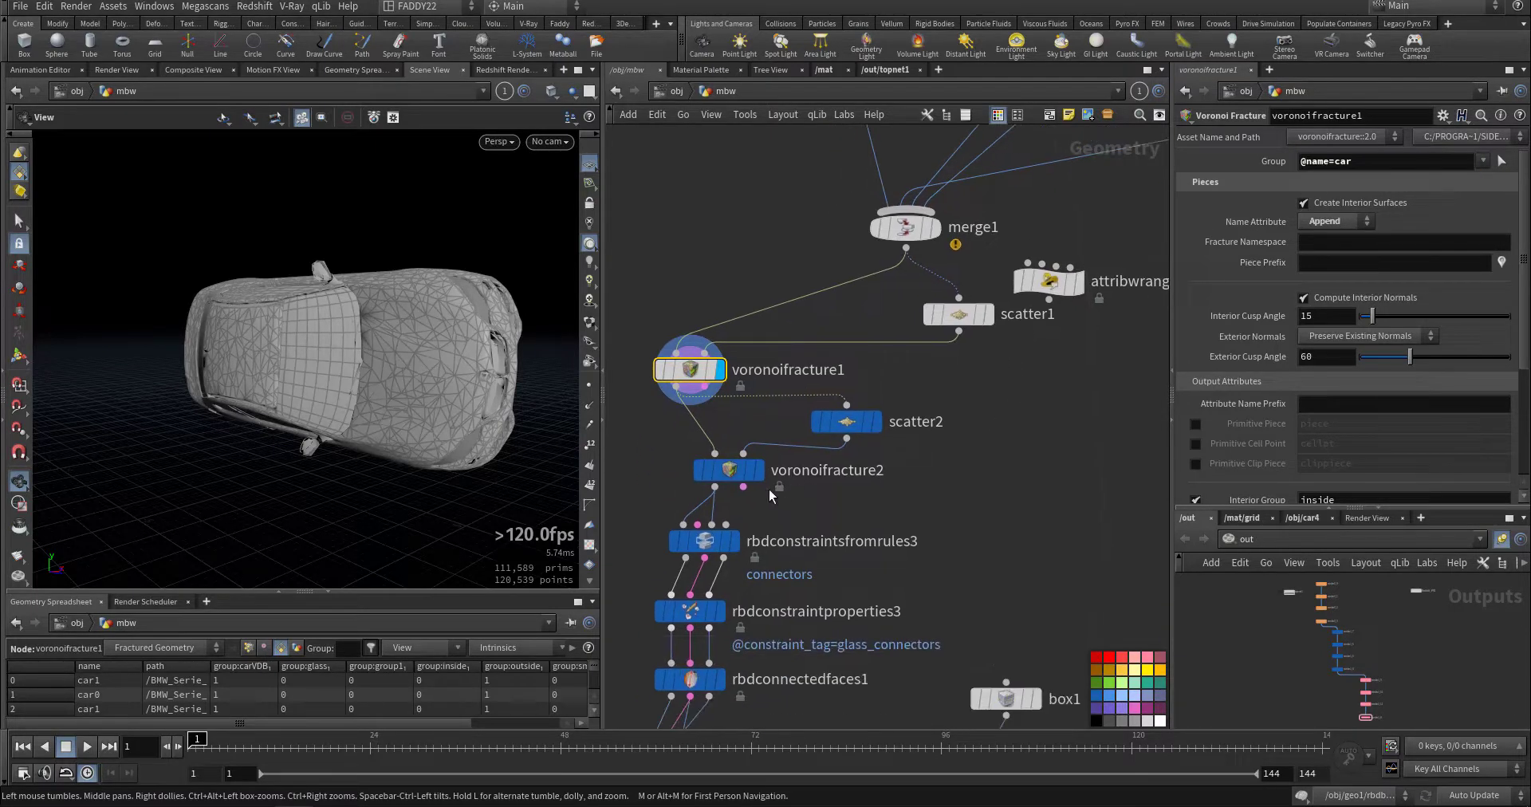
mouse_move(758, 473)
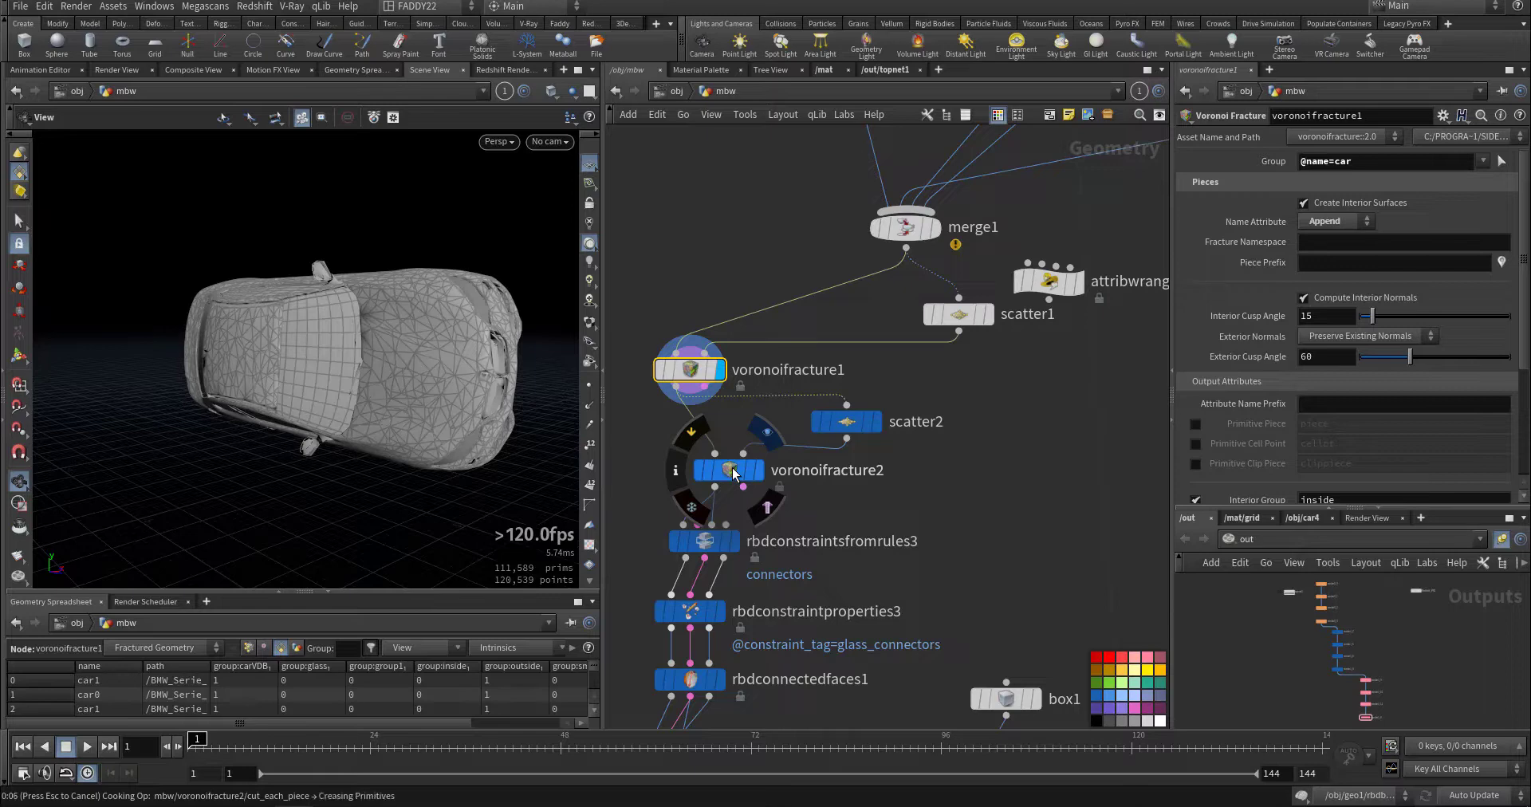
click(734, 472)
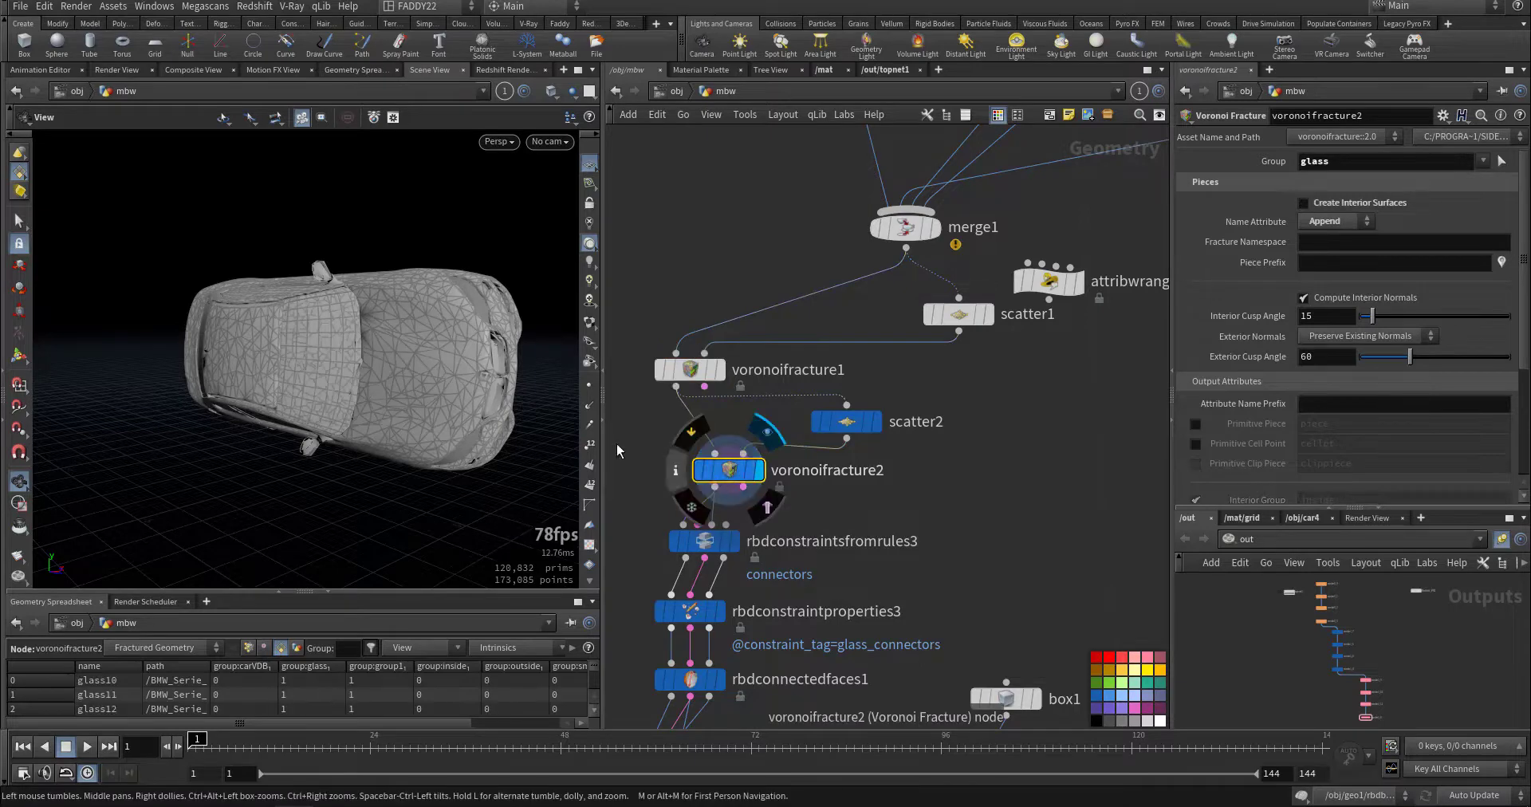
double_click(1334, 161)
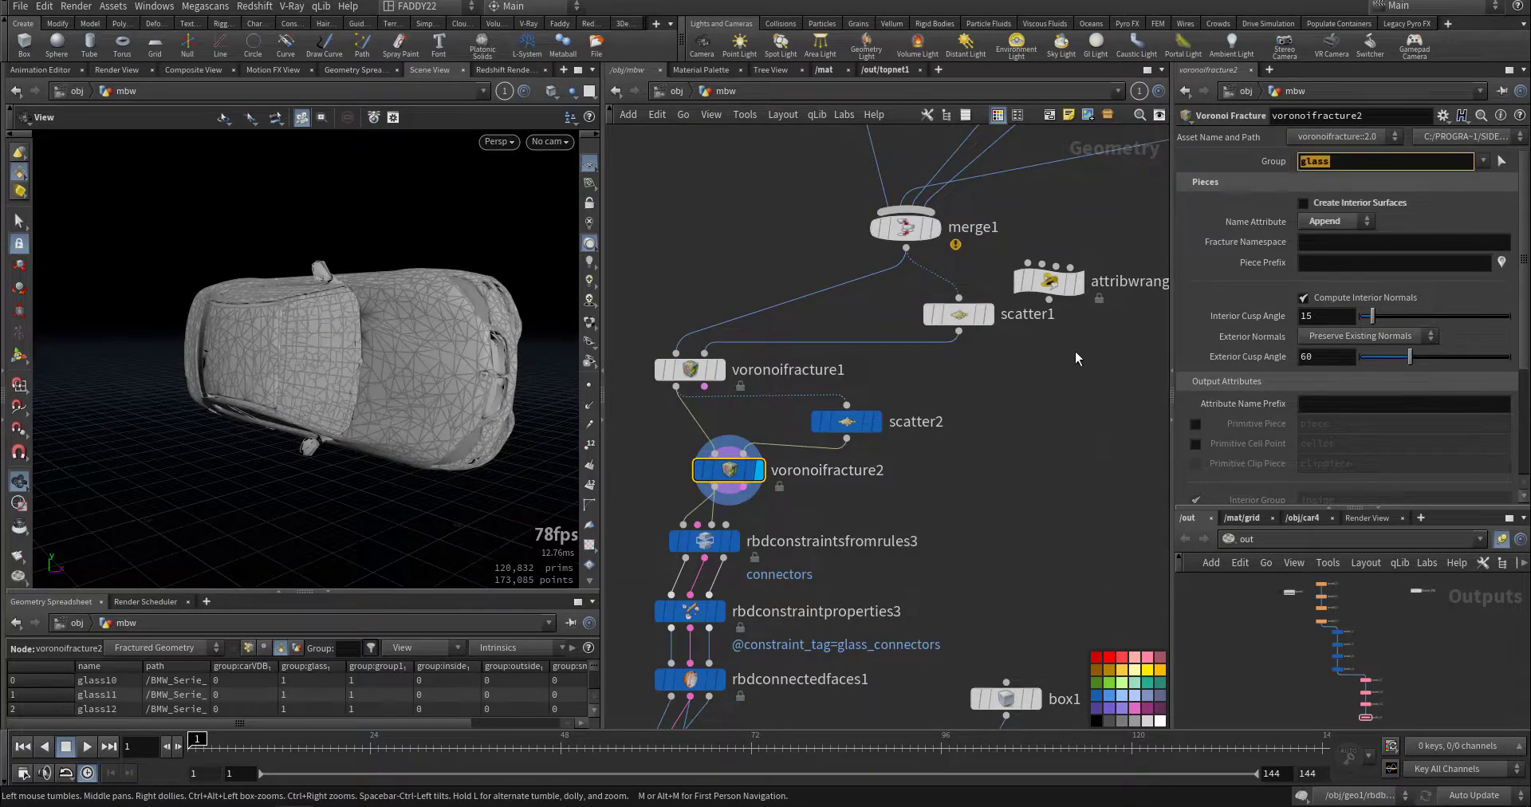
Display the rbdconstraintsfromrules3 node and examine the glass constraint network up close on the windshield.
middle_drag(964, 448, 1002, 350)
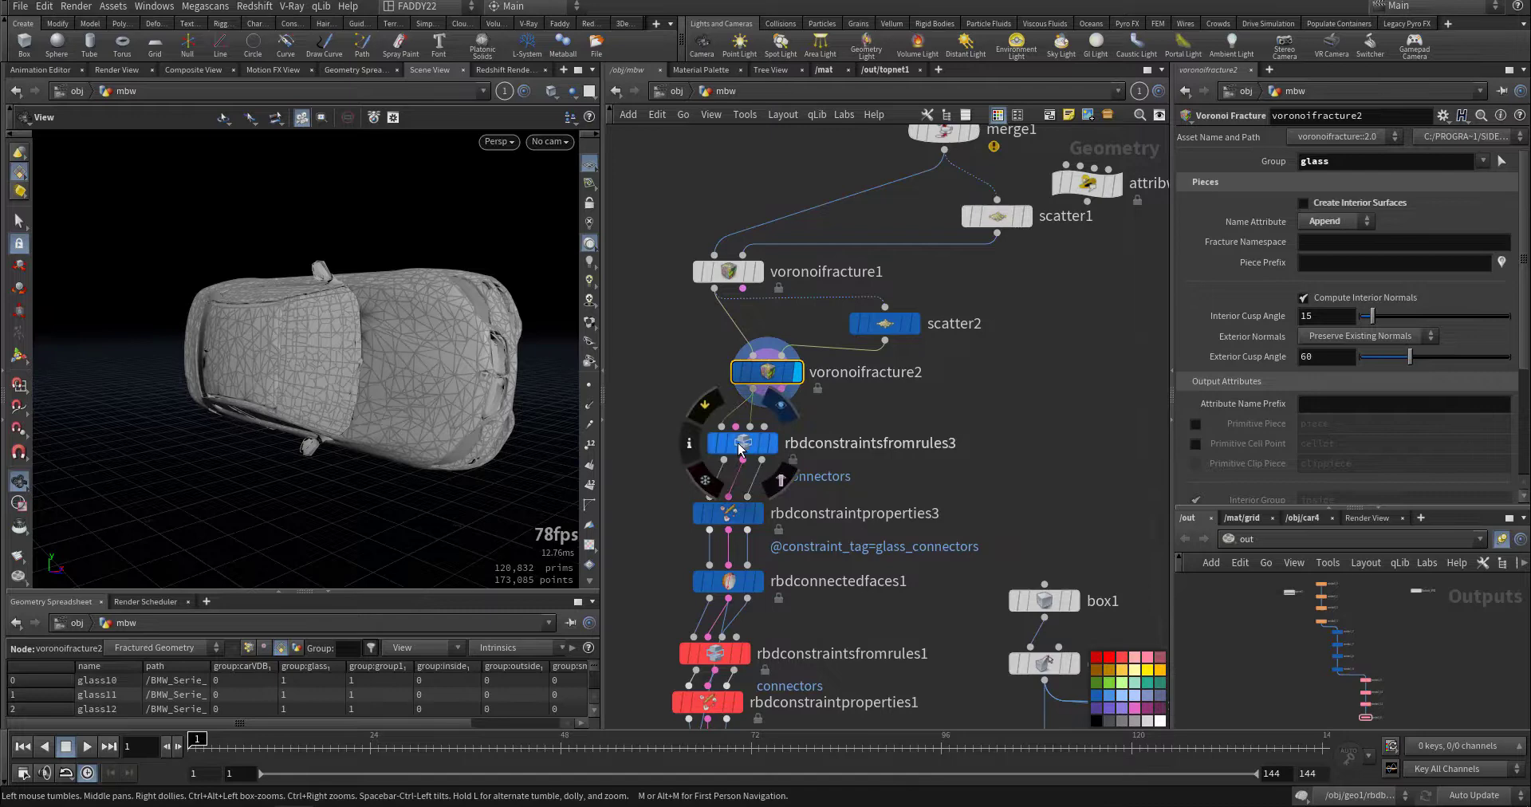
click(771, 443)
drag(323, 343, 359, 419)
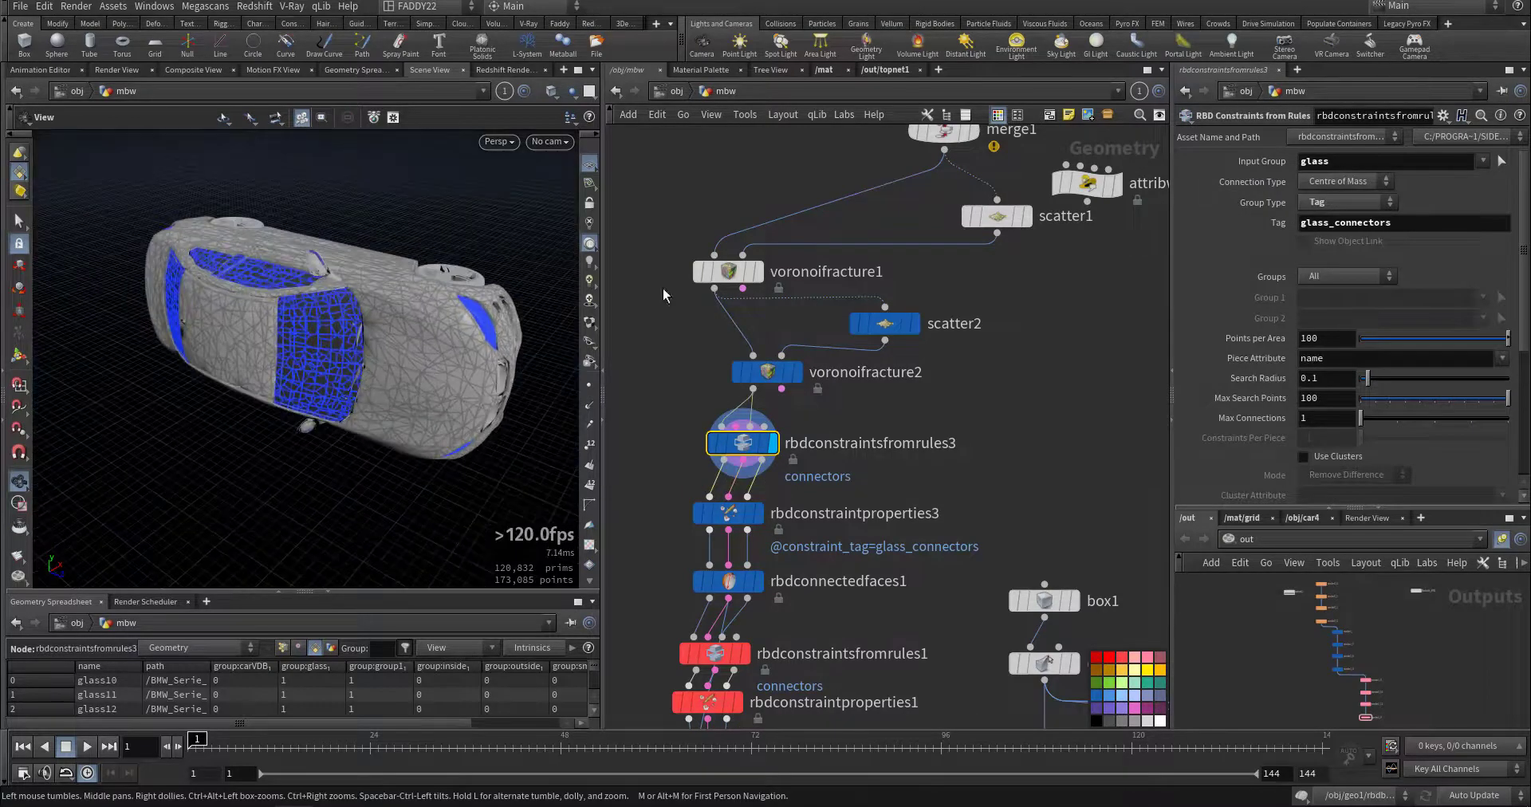
drag(363, 346, 304, 328)
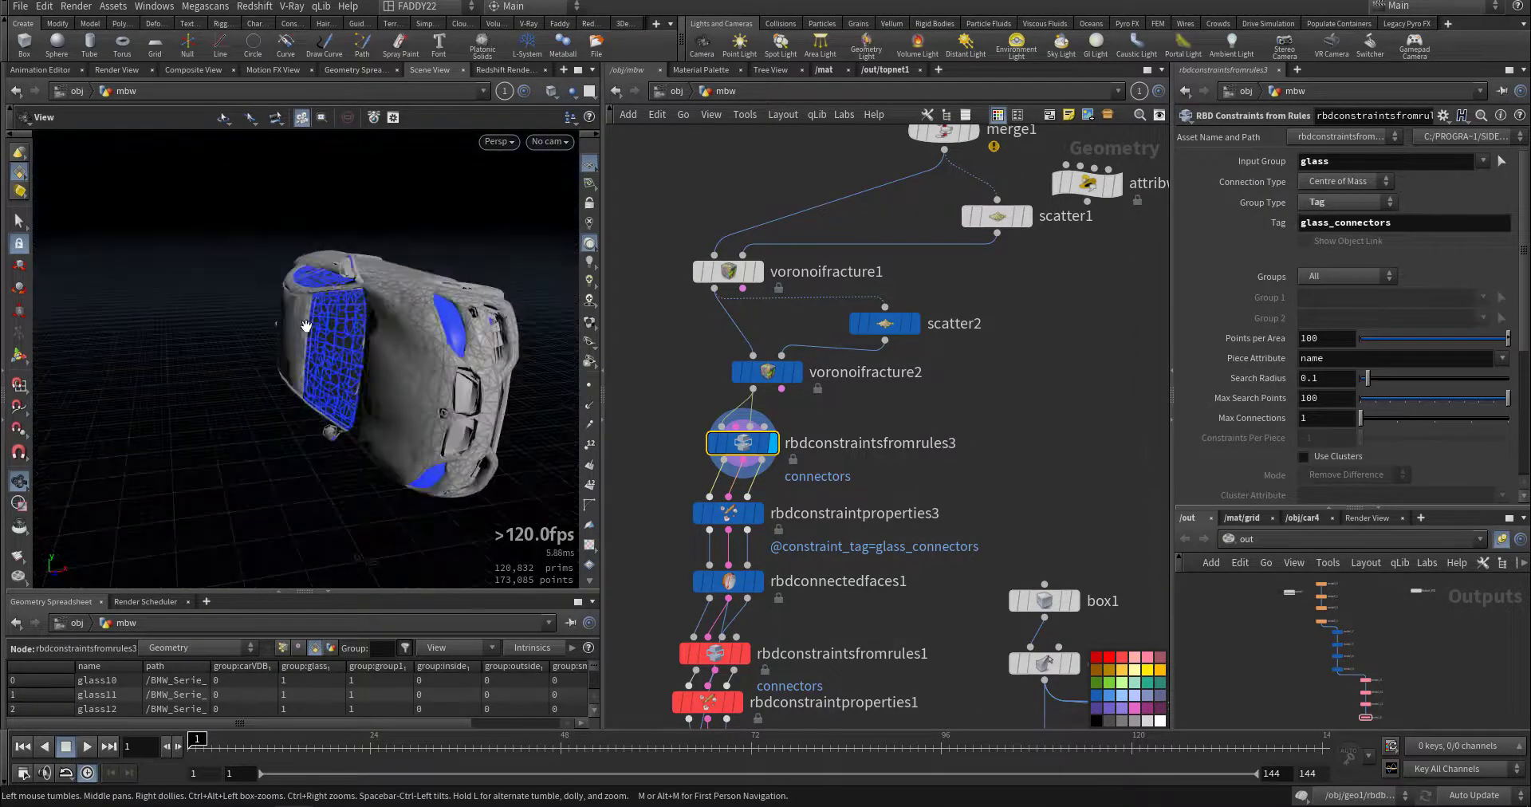
right_drag(303, 328, 489, 325)
drag(489, 325, 477, 363)
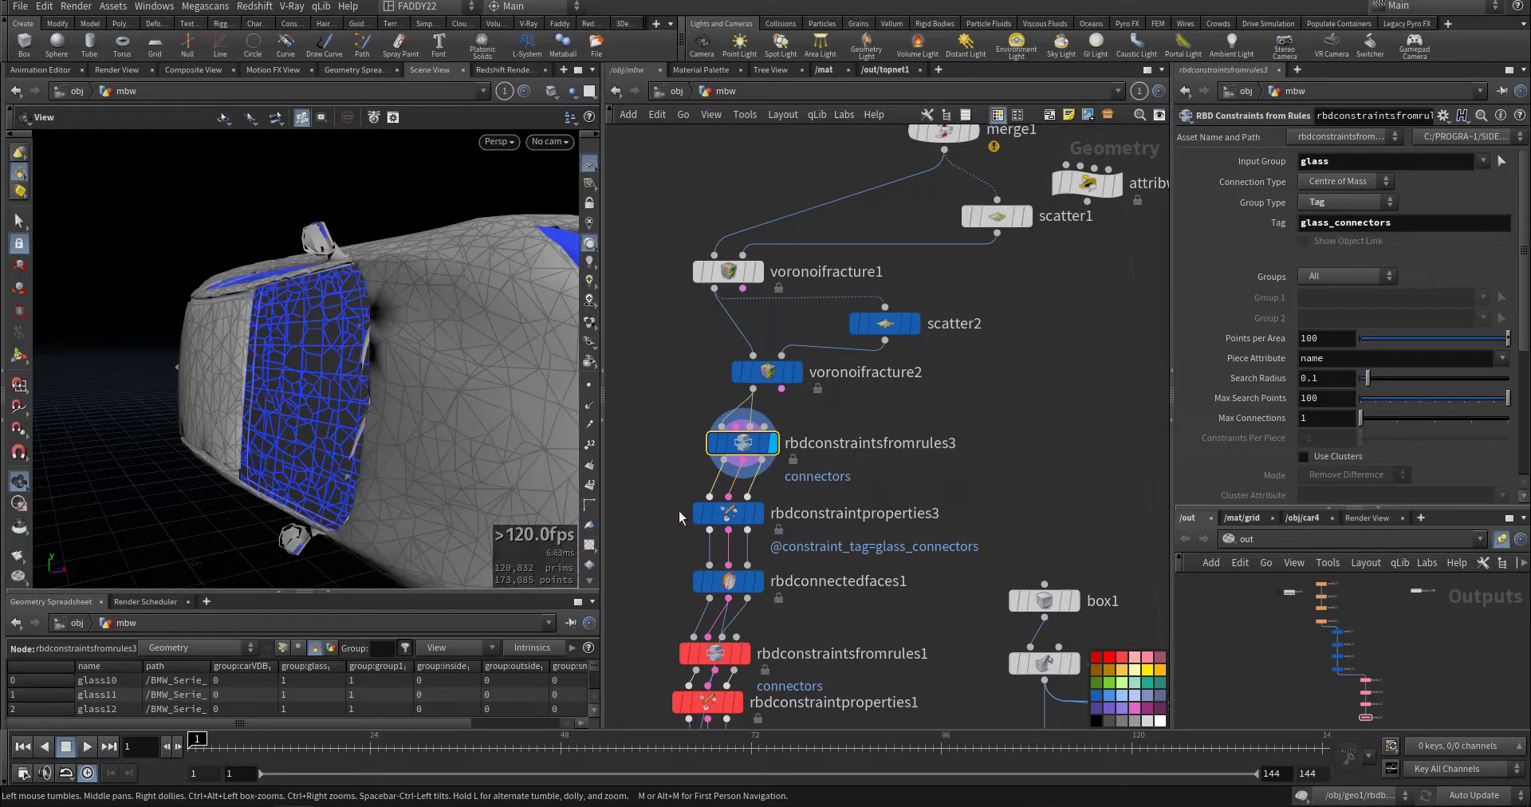
Display the rbdconstraintproperties3 node and review its glue constraint type and strength for the glass connectors.
click(735, 514)
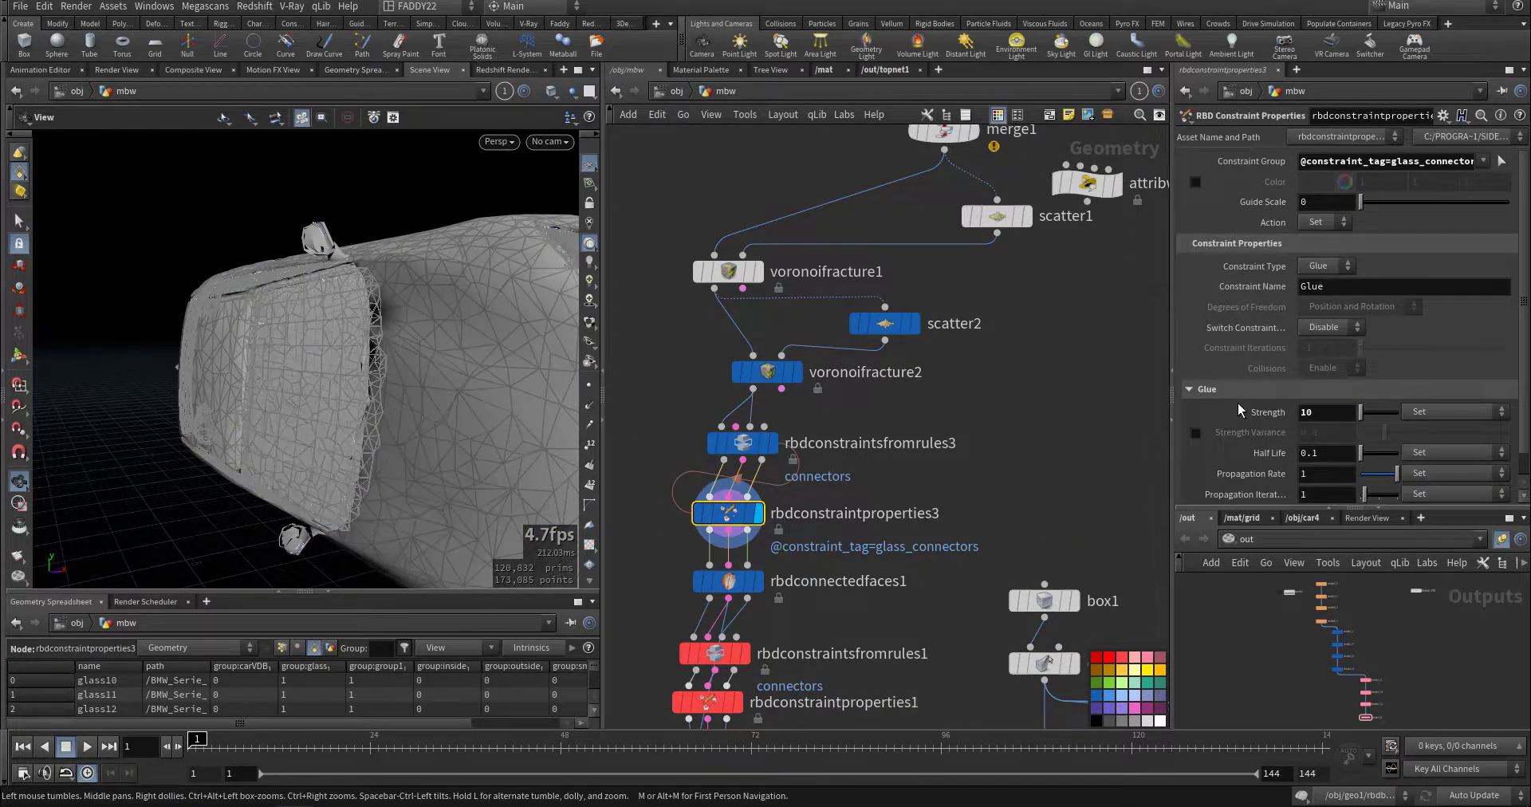
scroll(1268, 315, down, 1)
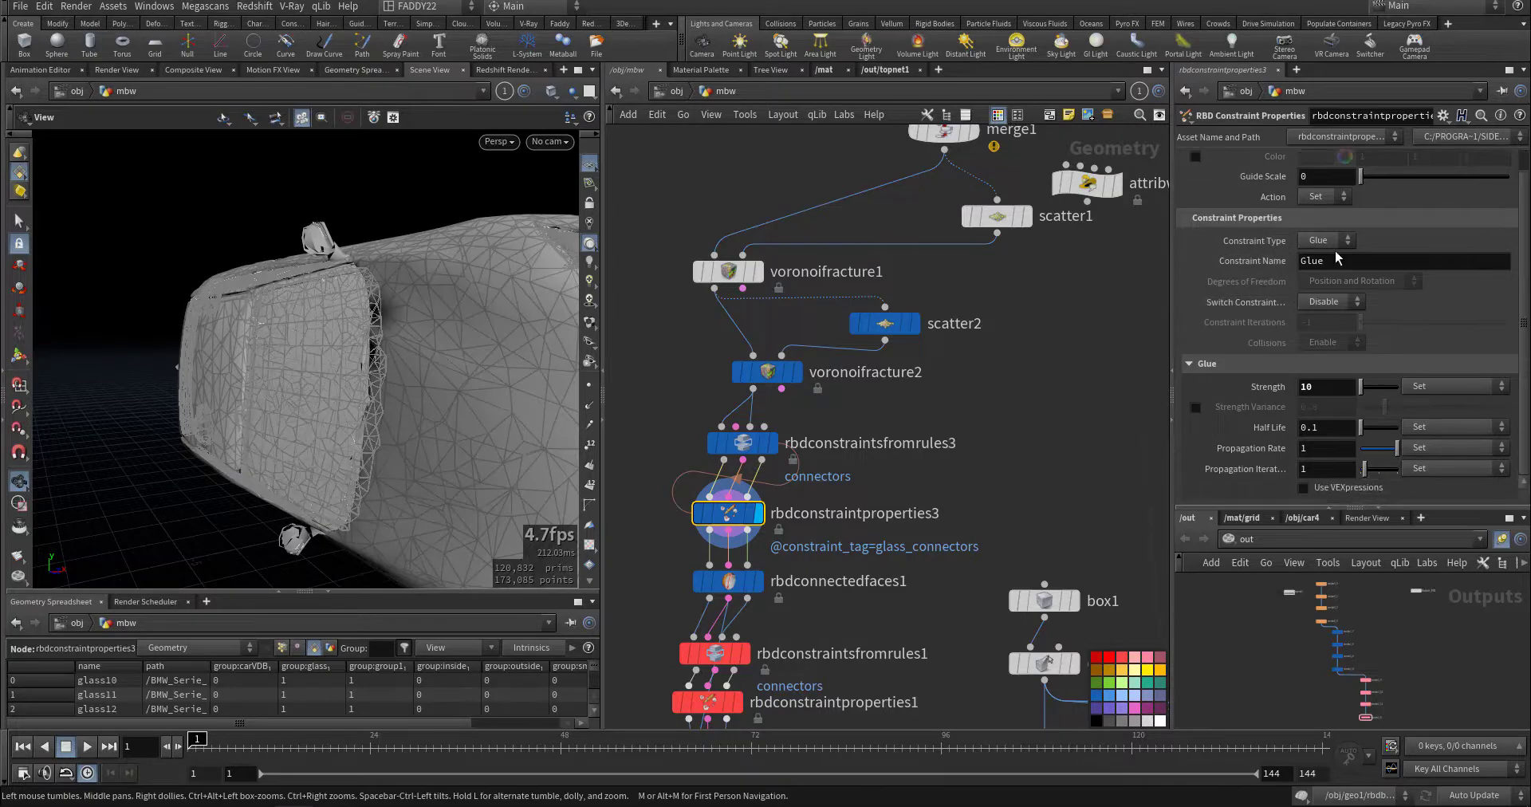
drag(1325, 386, 1276, 389)
Display the rbdconnectedfaces1 node and check its group setting for the glass.
middle_drag(1009, 438, 1100, 293)
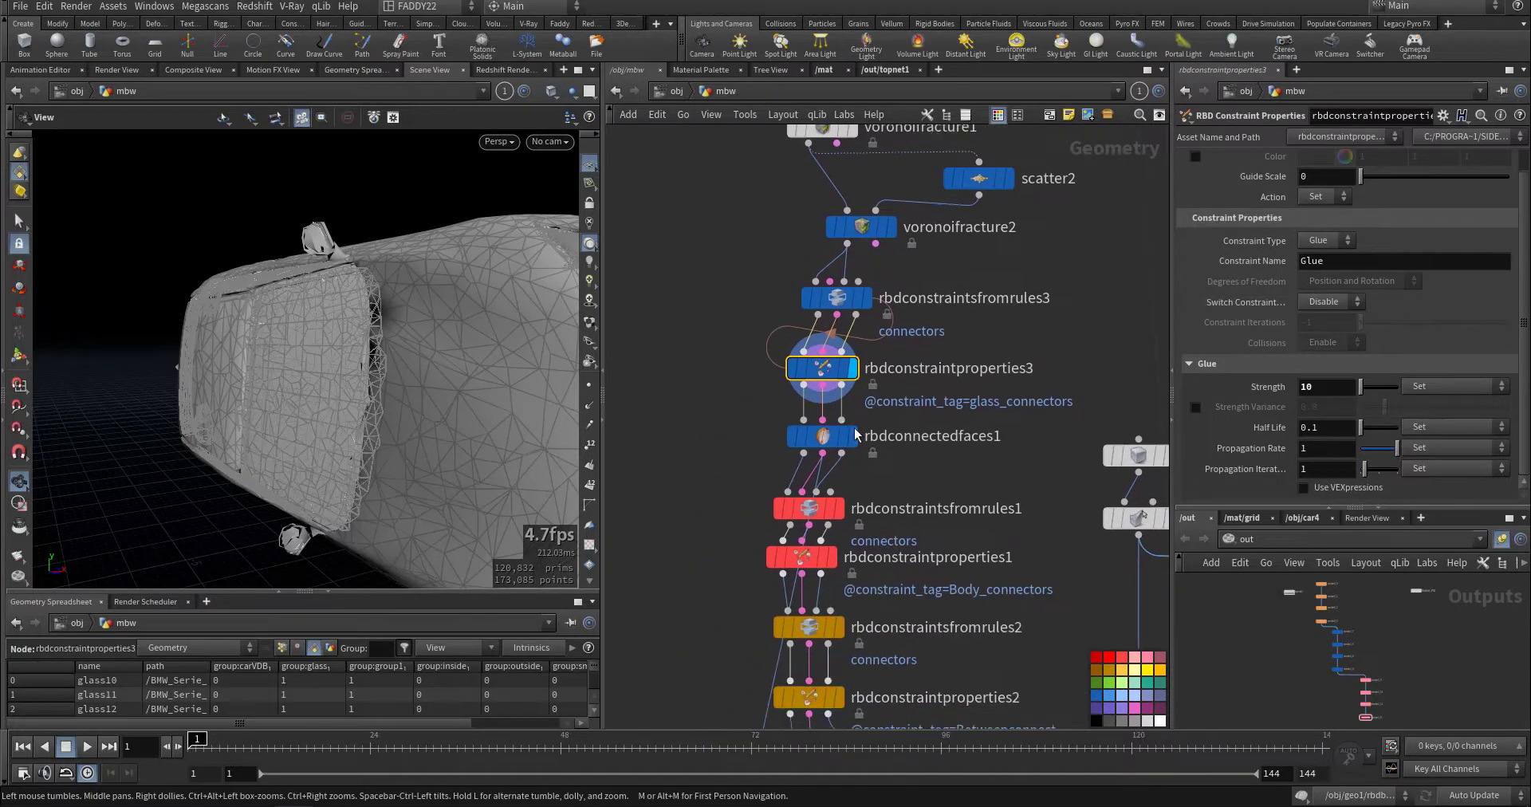
click(826, 440)
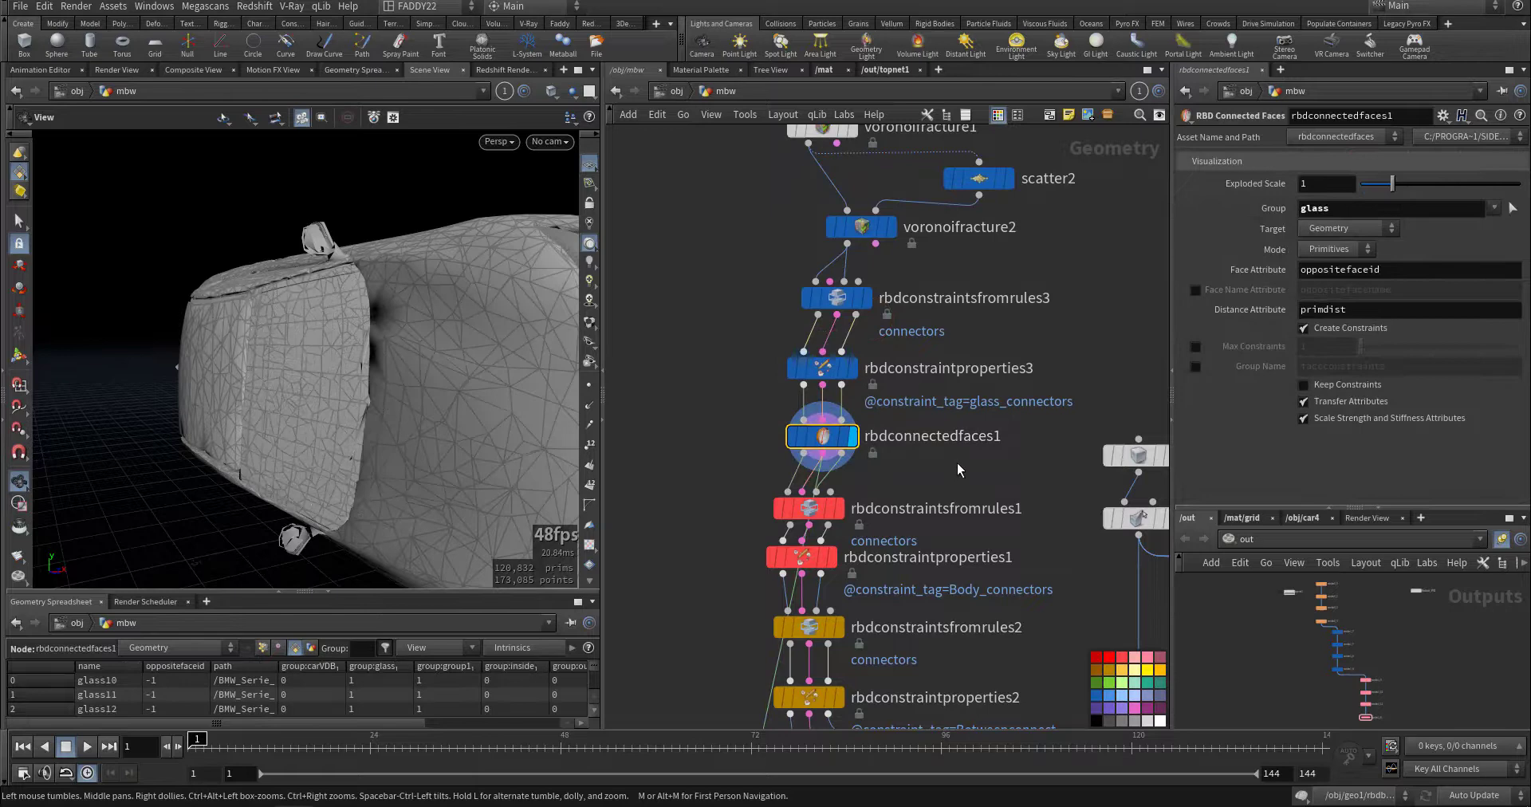
double_click(1335, 206)
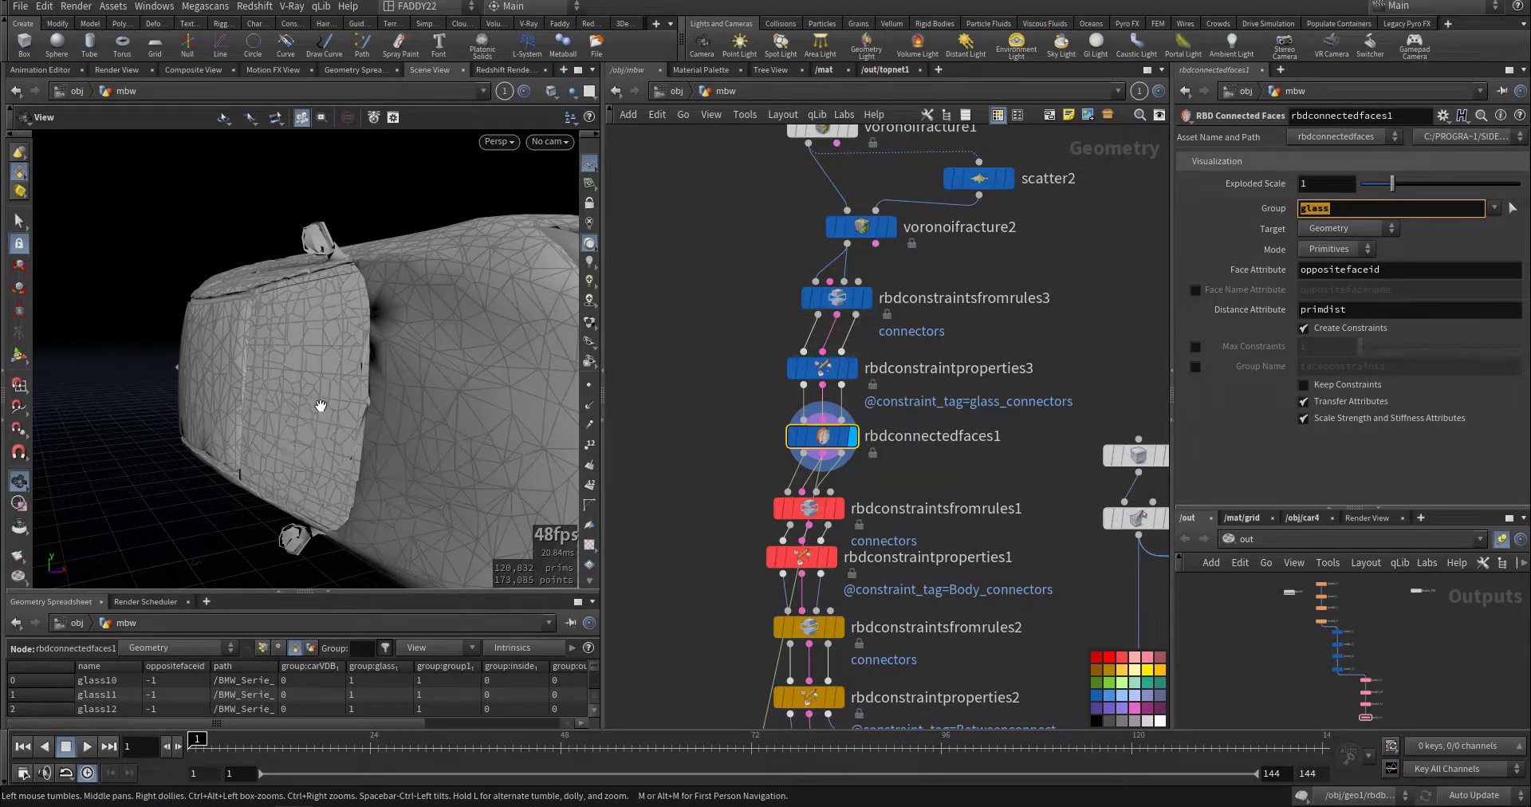
Display the rbdconstraintsfromrules1 node and examine its body connector network around the car from several angles.
middle_drag(677, 462, 676, 368)
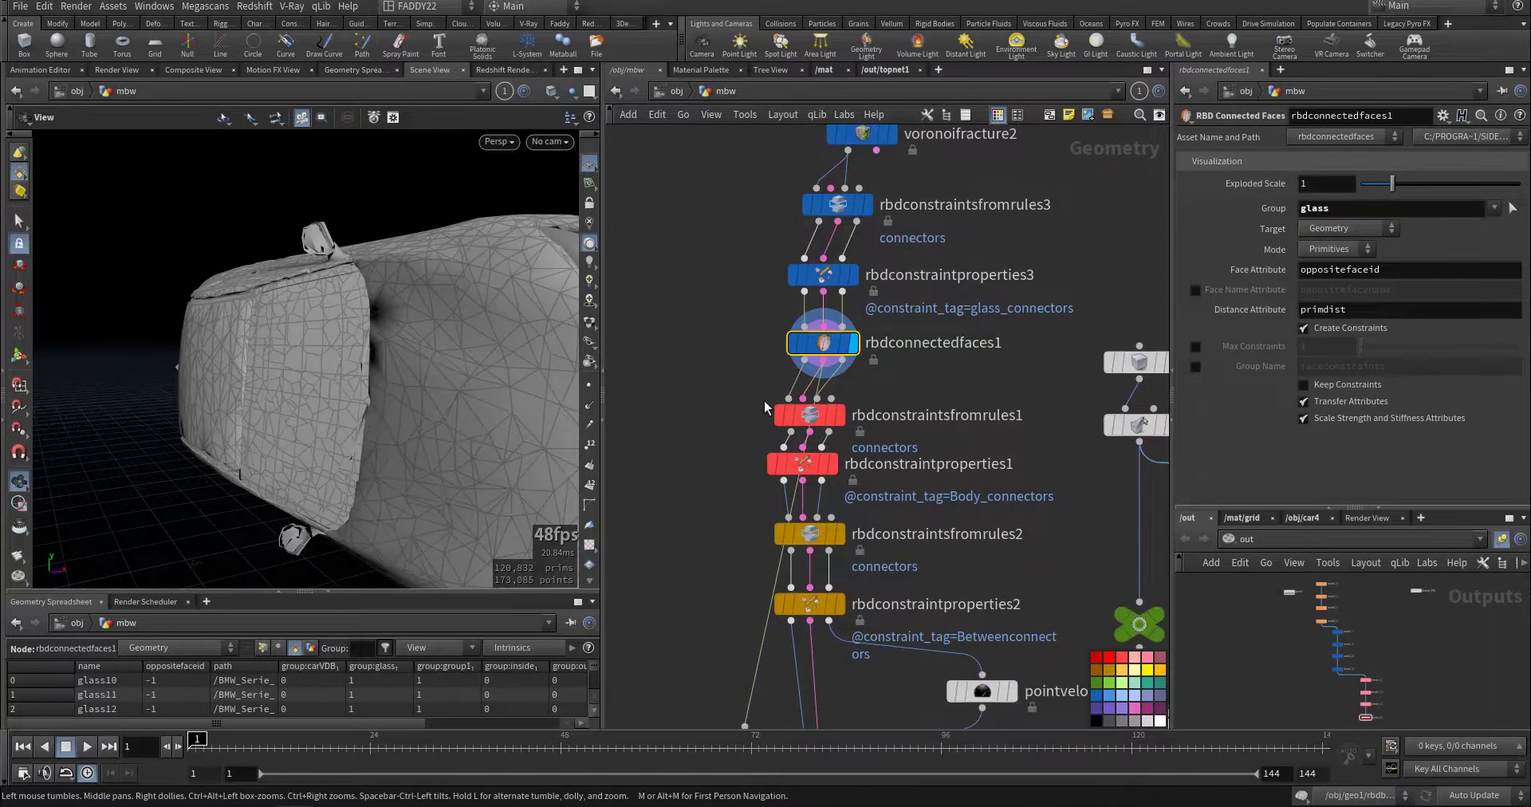
mouse_move(850, 418)
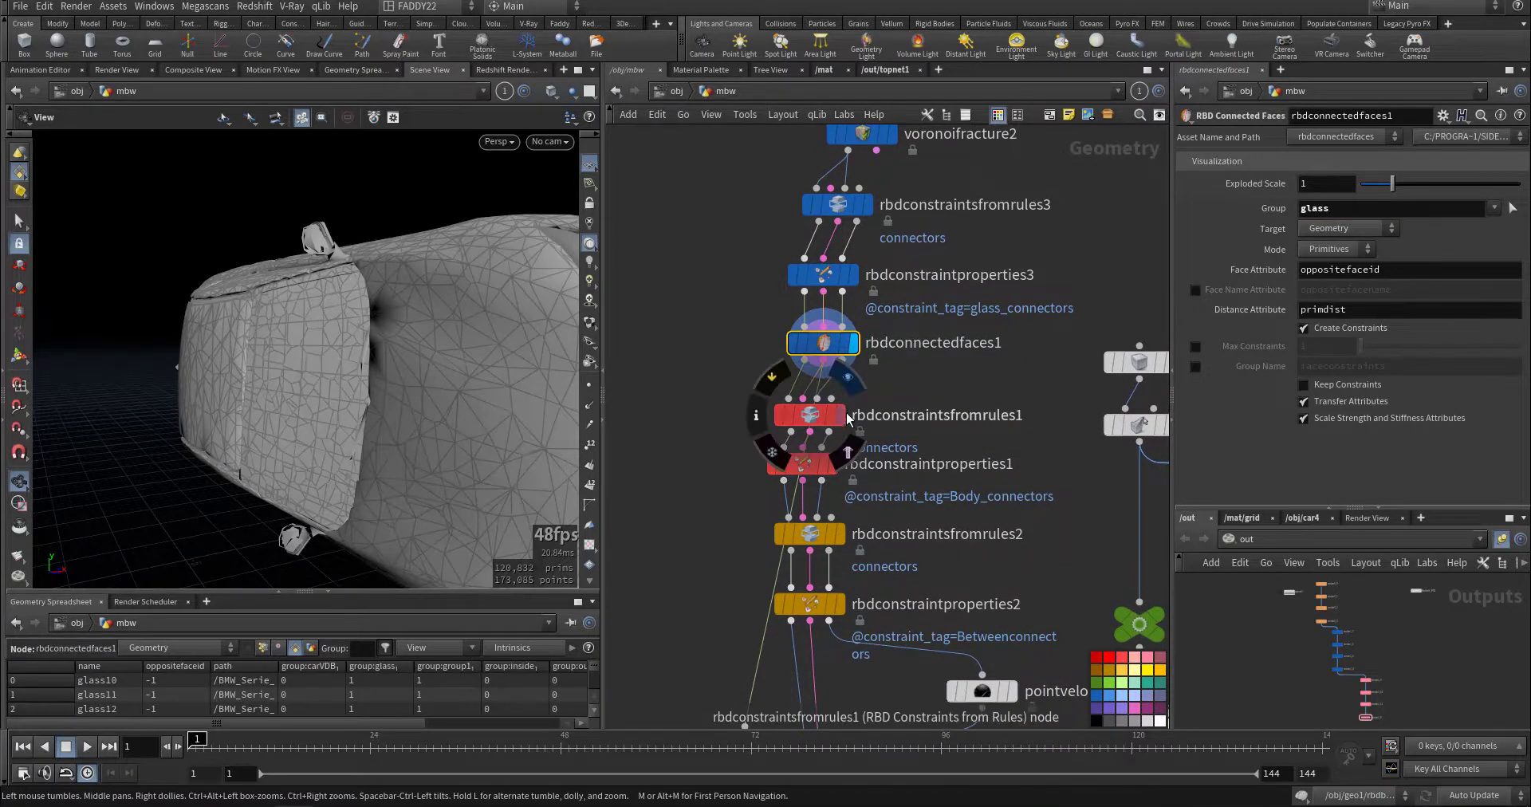
click(805, 417)
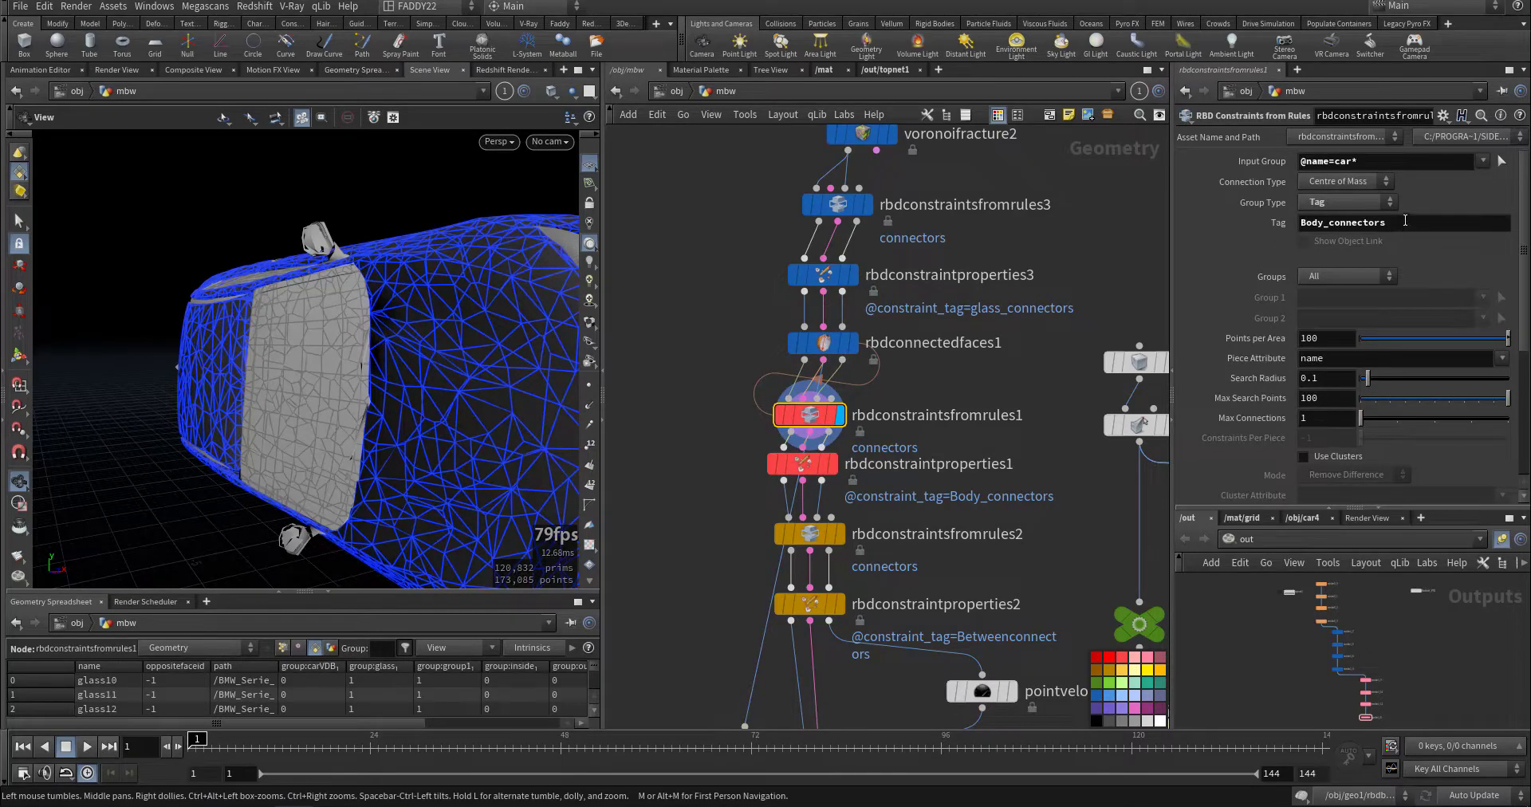
drag(444, 378, 190, 206)
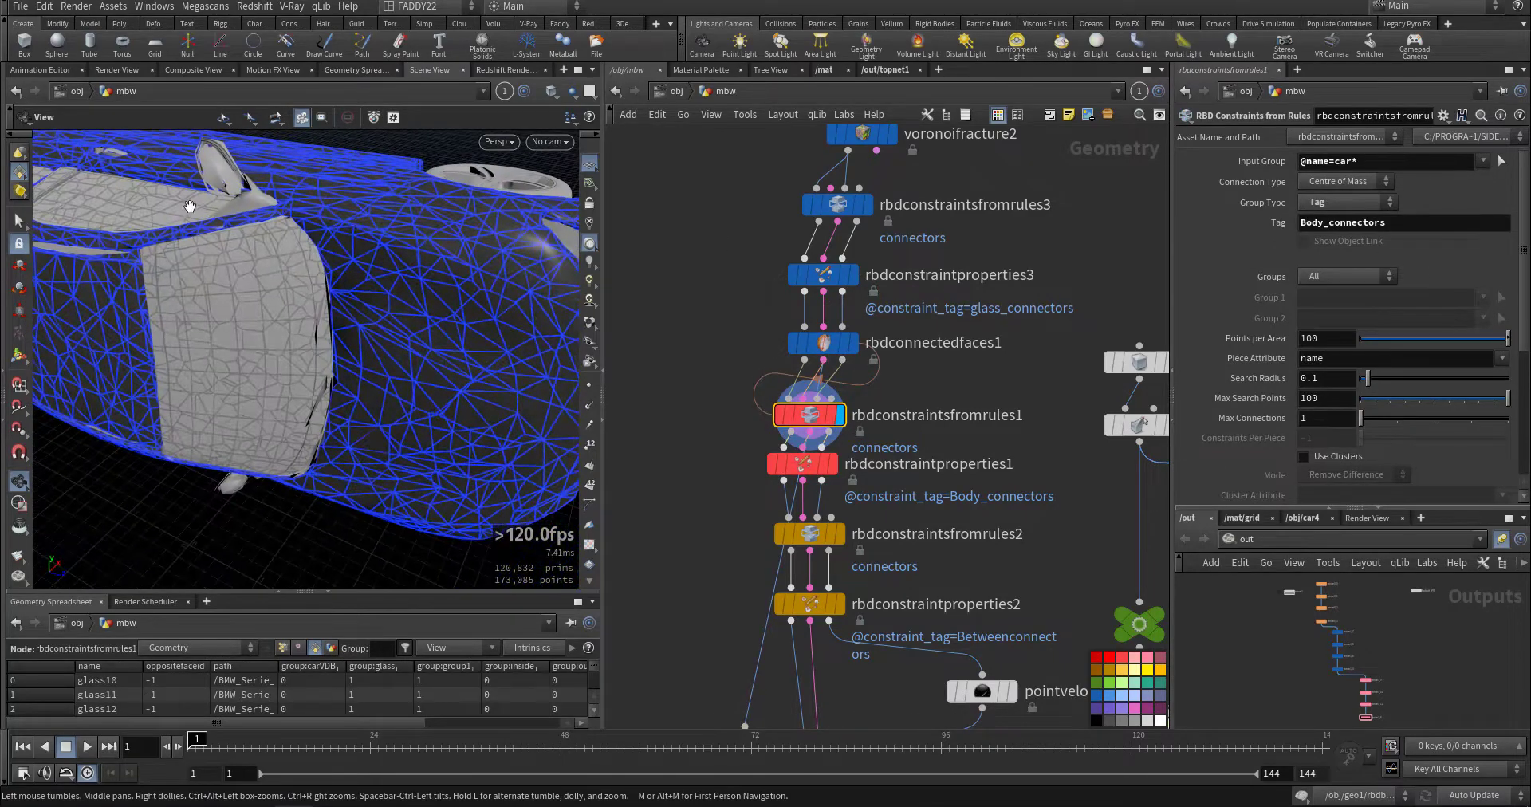
drag(165, 346, 336, 301)
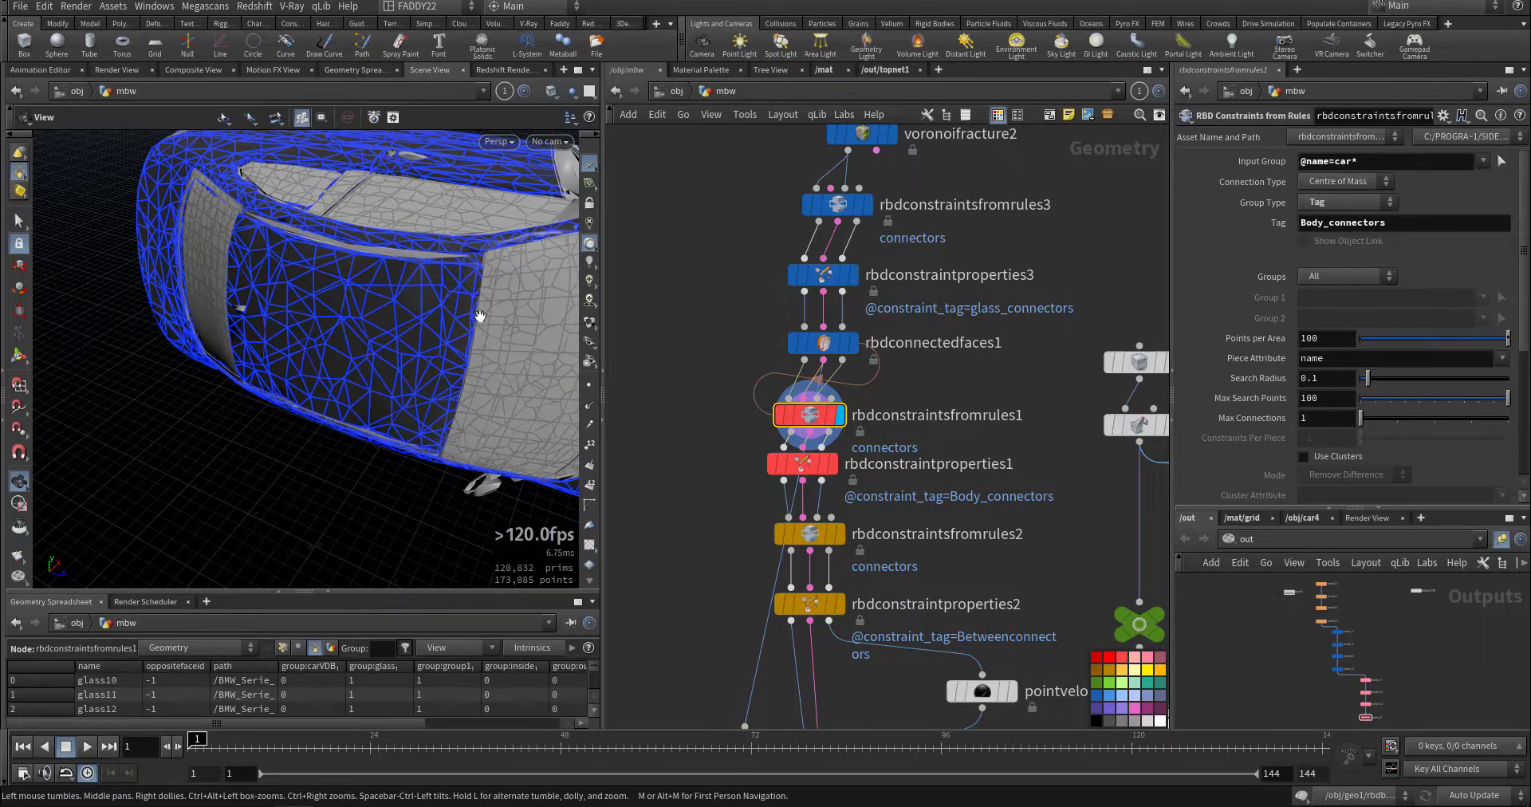
drag(479, 316, 382, 283)
Display the rbdconstraintproperties1 node and review its glue strength and soft damping ratio for the body connectors.
middle_drag(689, 432, 664, 340)
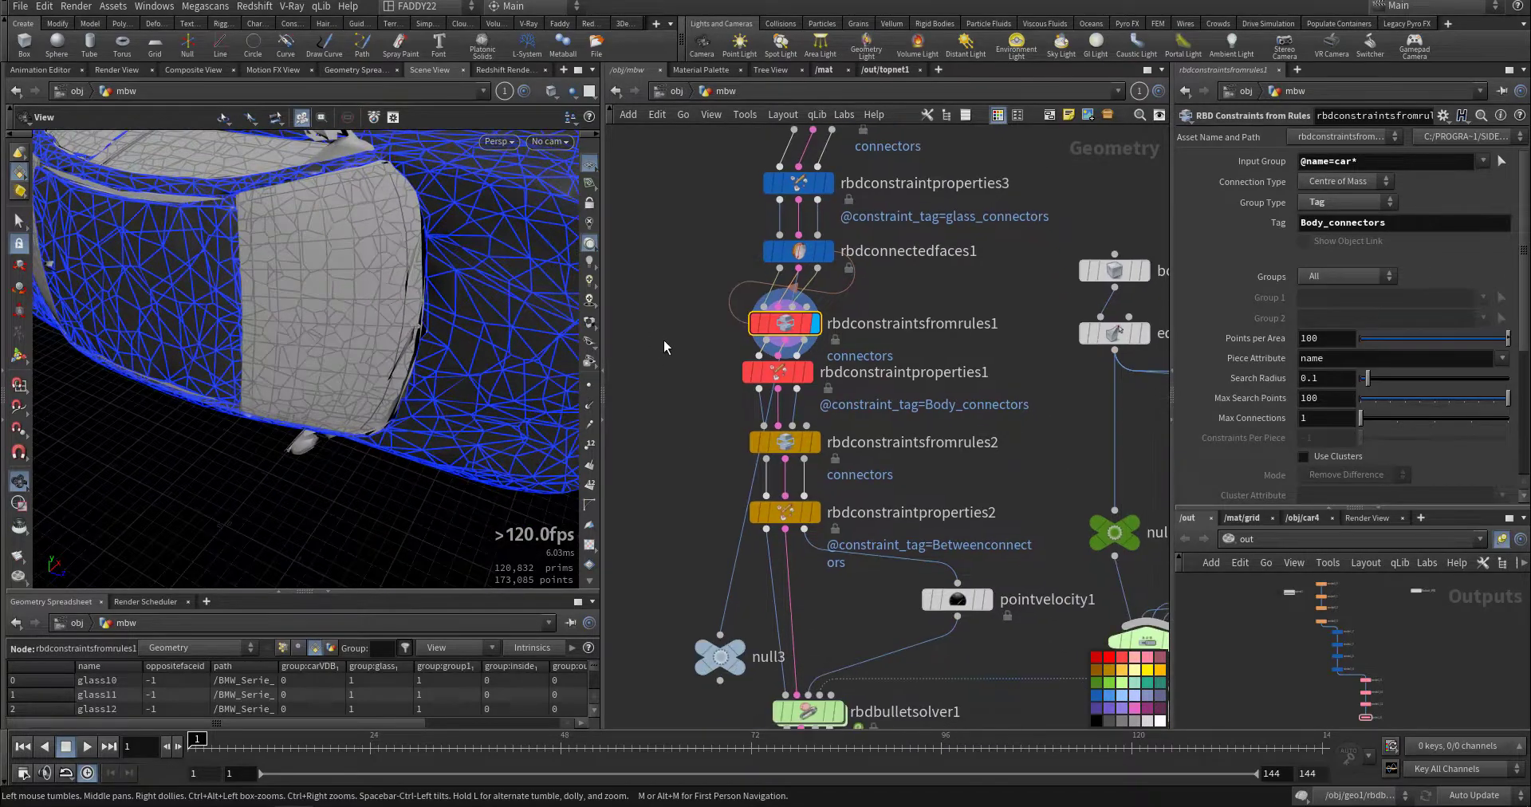
click(807, 372)
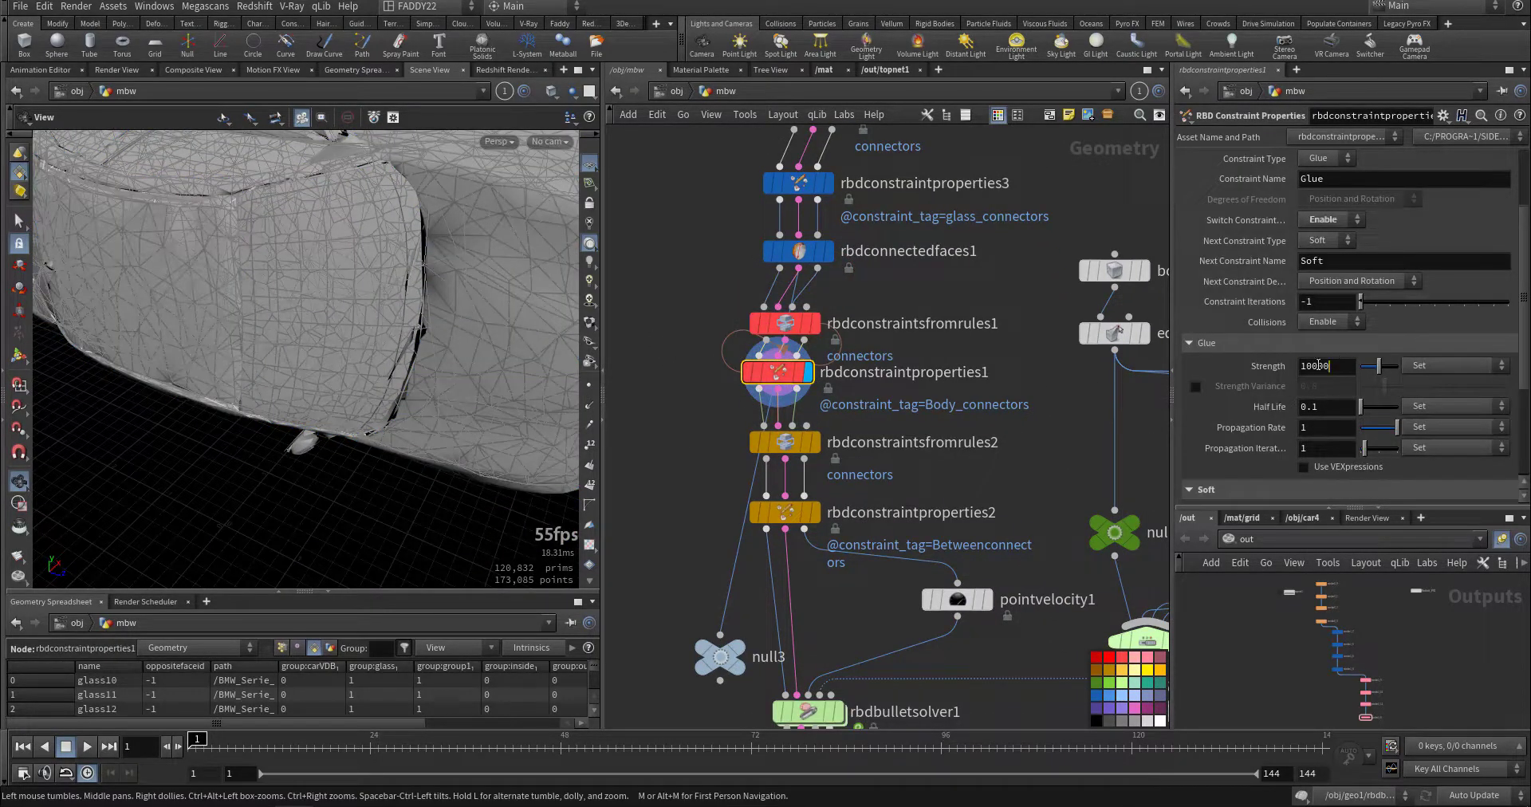
double_click(1319, 365)
scroll(1232, 437, down, 4)
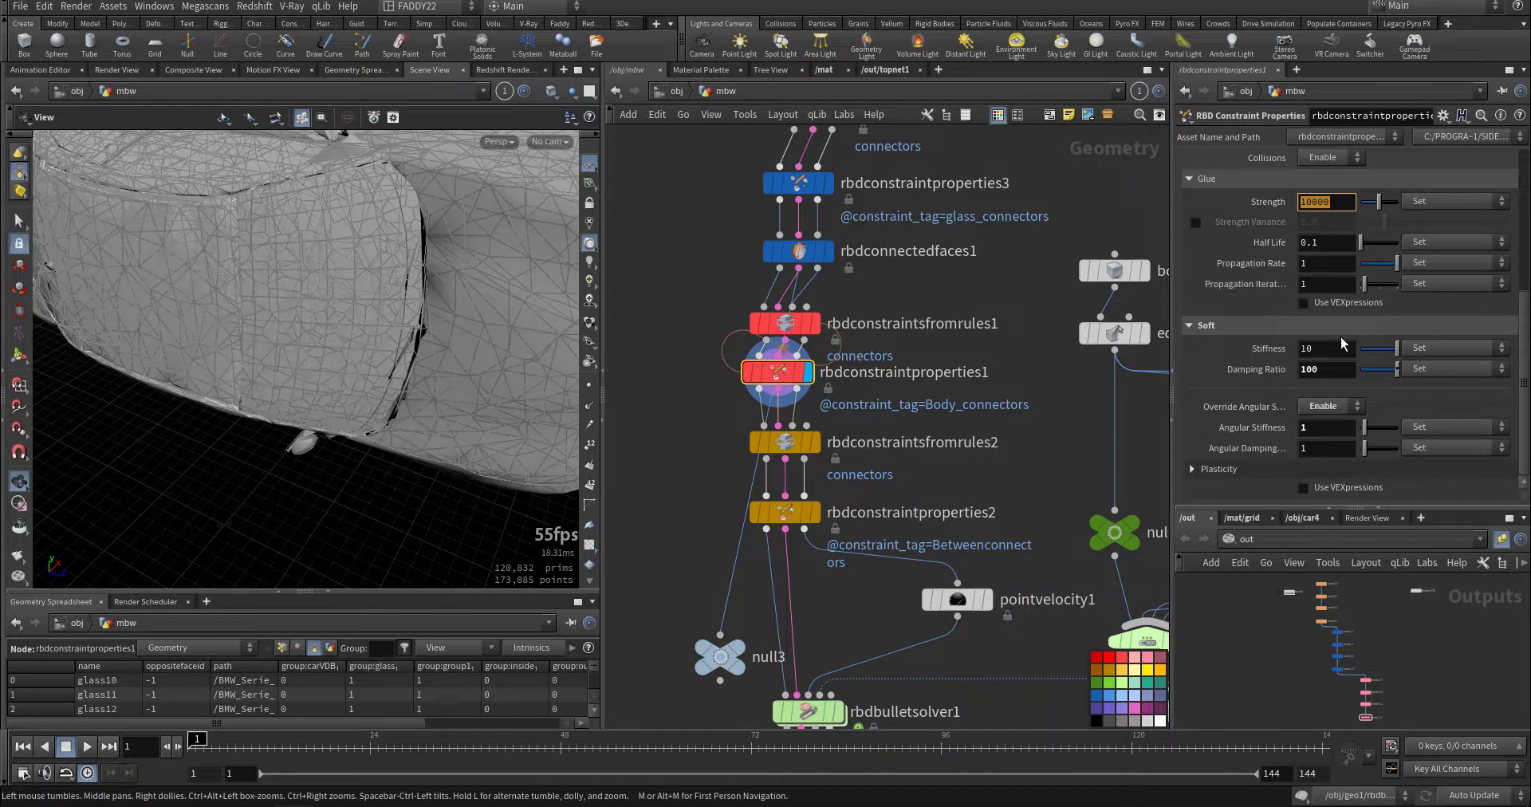
double_click(1320, 369)
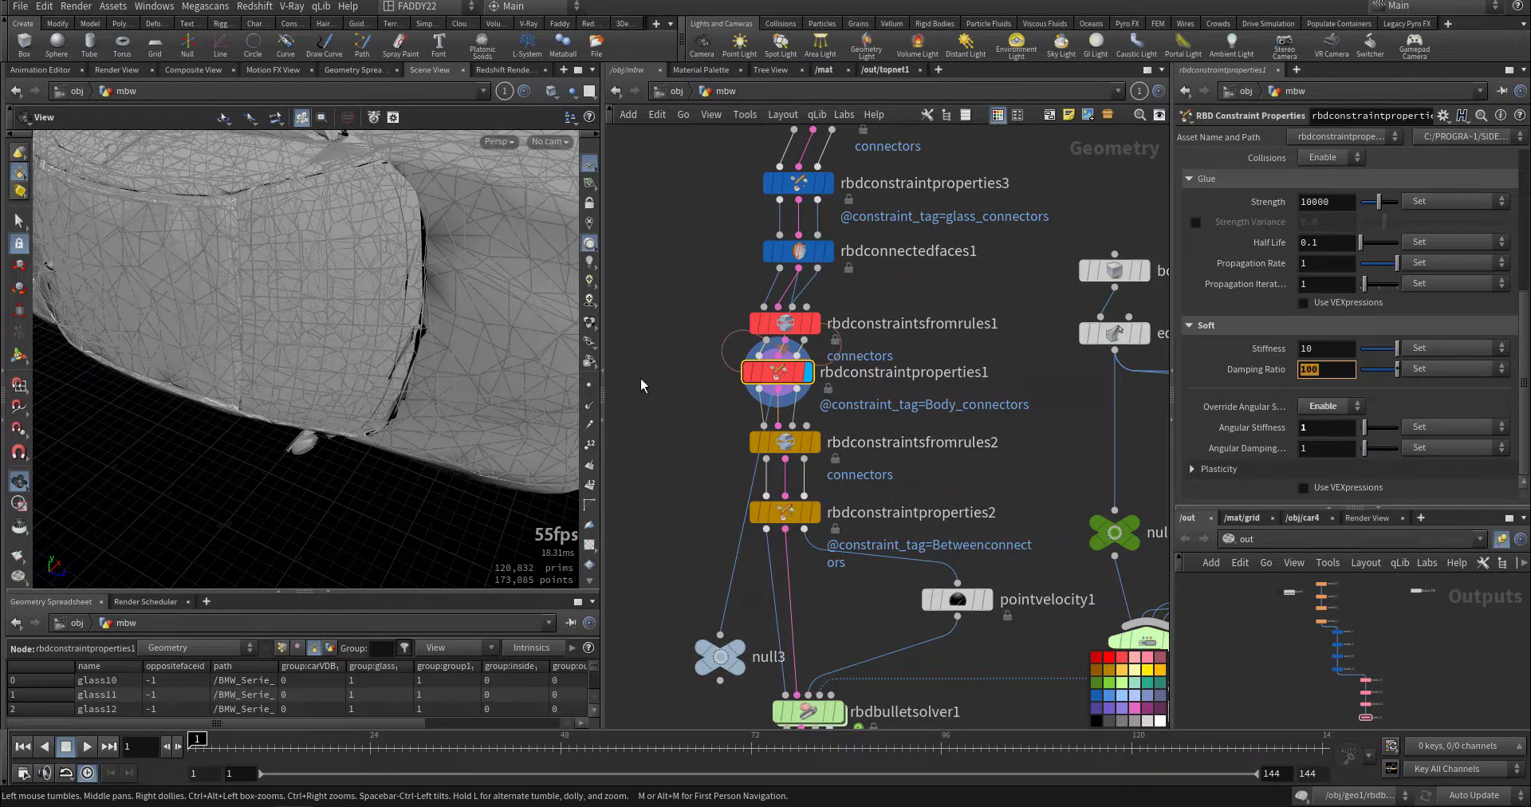
Display the rbdconstraintsfromrules2 node and examine its group-to-group constraints between the glass, wheels, small parts and the car body.
middle_drag(676, 388, 738, 297)
mouse_move(871, 355)
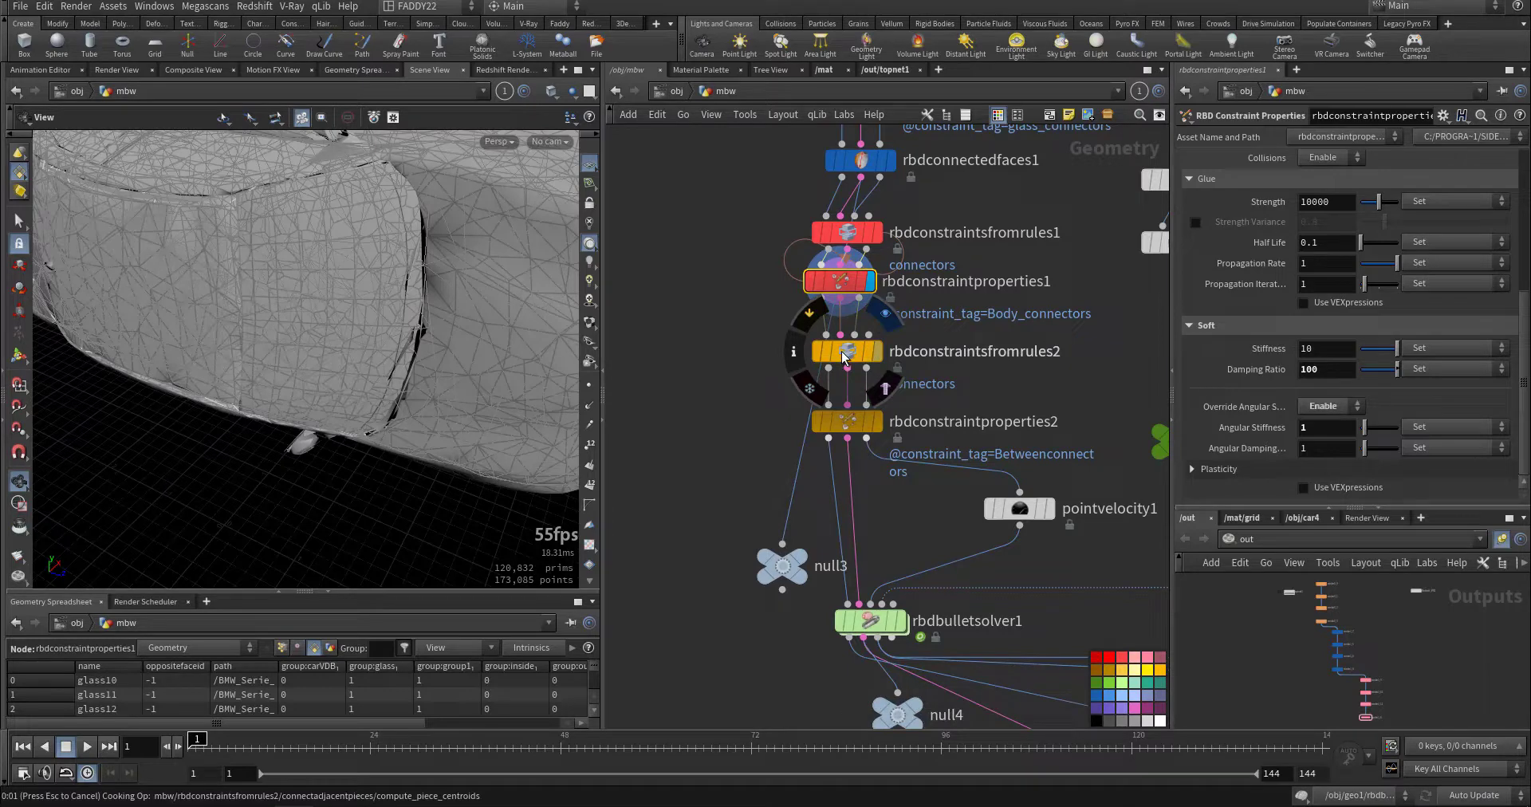
middle_drag(642, 343, 646, 387)
drag(400, 307, 417, 391)
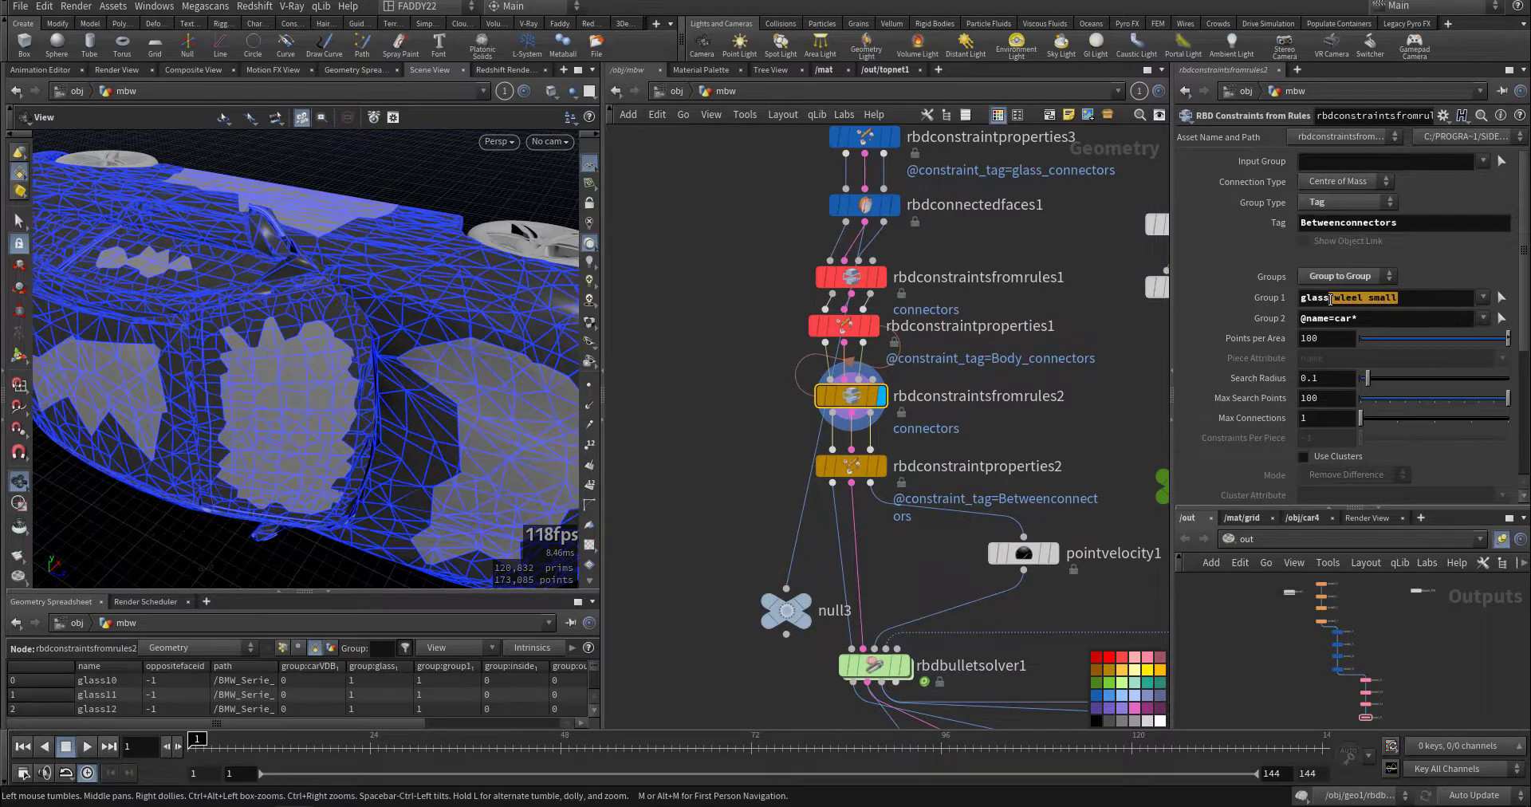
drag(411, 299, 482, 261)
drag(386, 356, 372, 256)
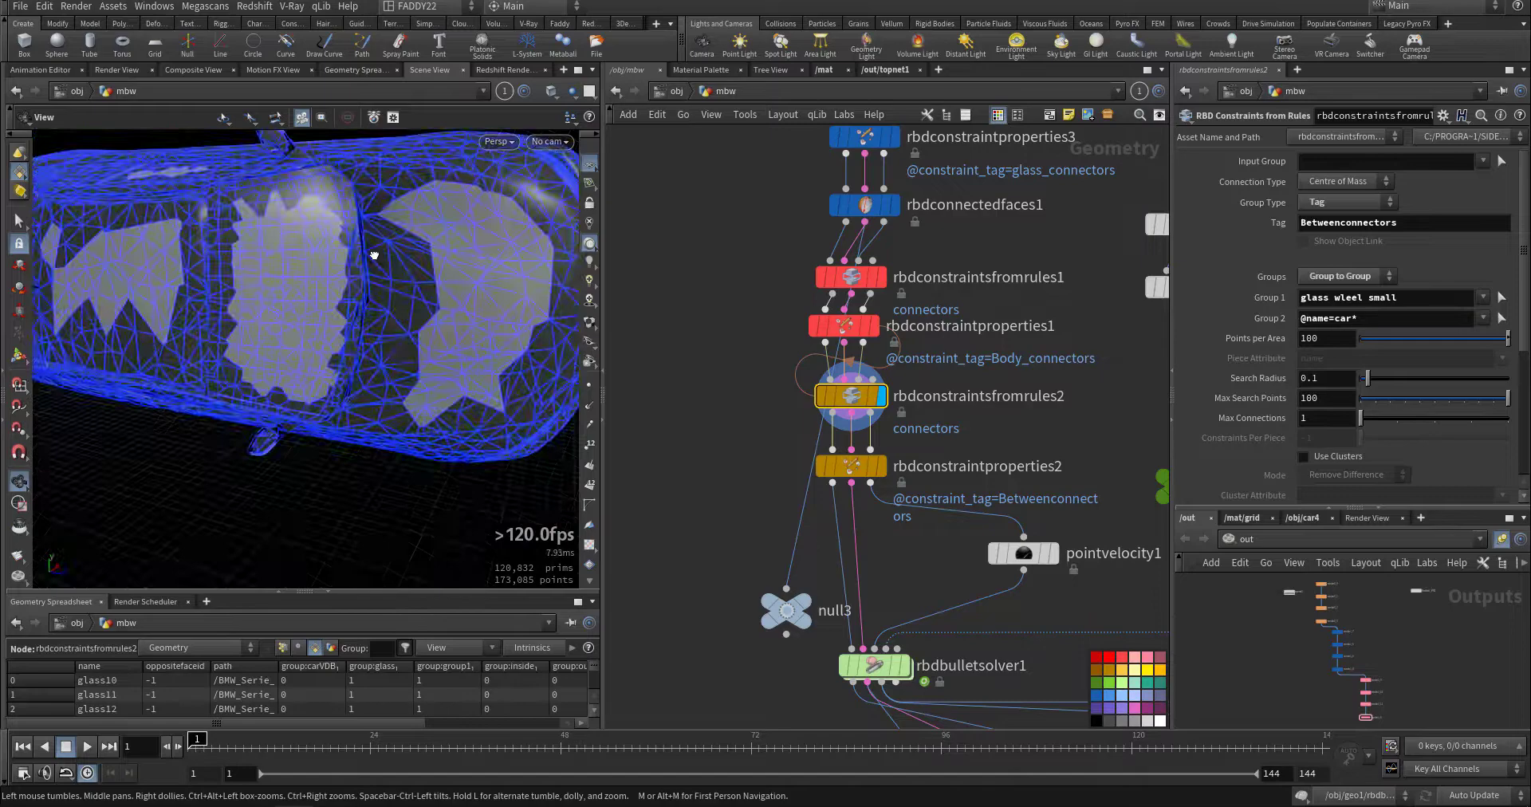
right_drag(372, 256, 301, 327)
drag(301, 328, 467, 367)
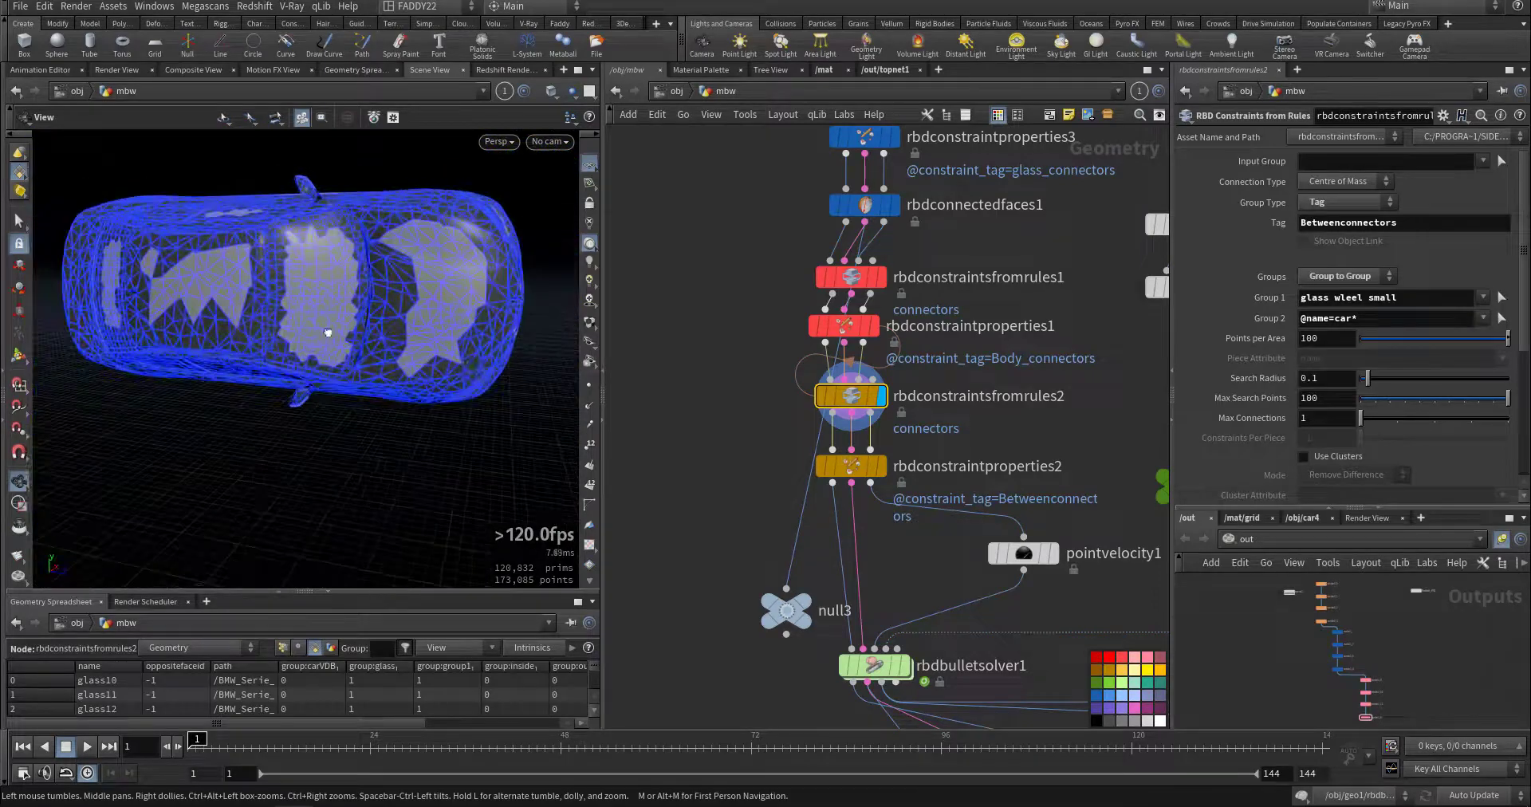
Display the pointvelocity1 node and check the vertical component of its added velocity.
middle_drag(760, 485, 728, 383)
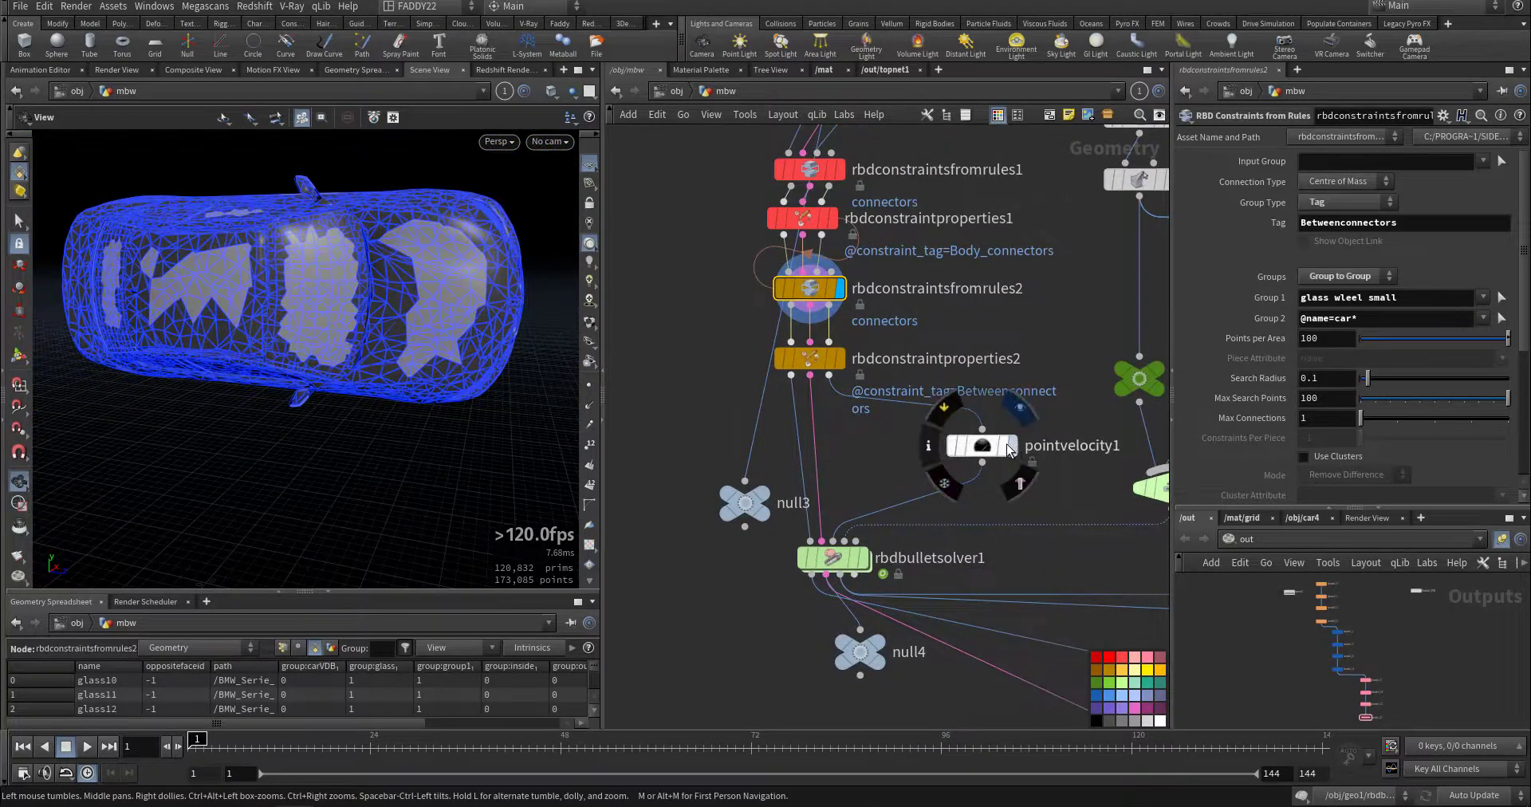
click(983, 448)
drag(1396, 181, 1338, 184)
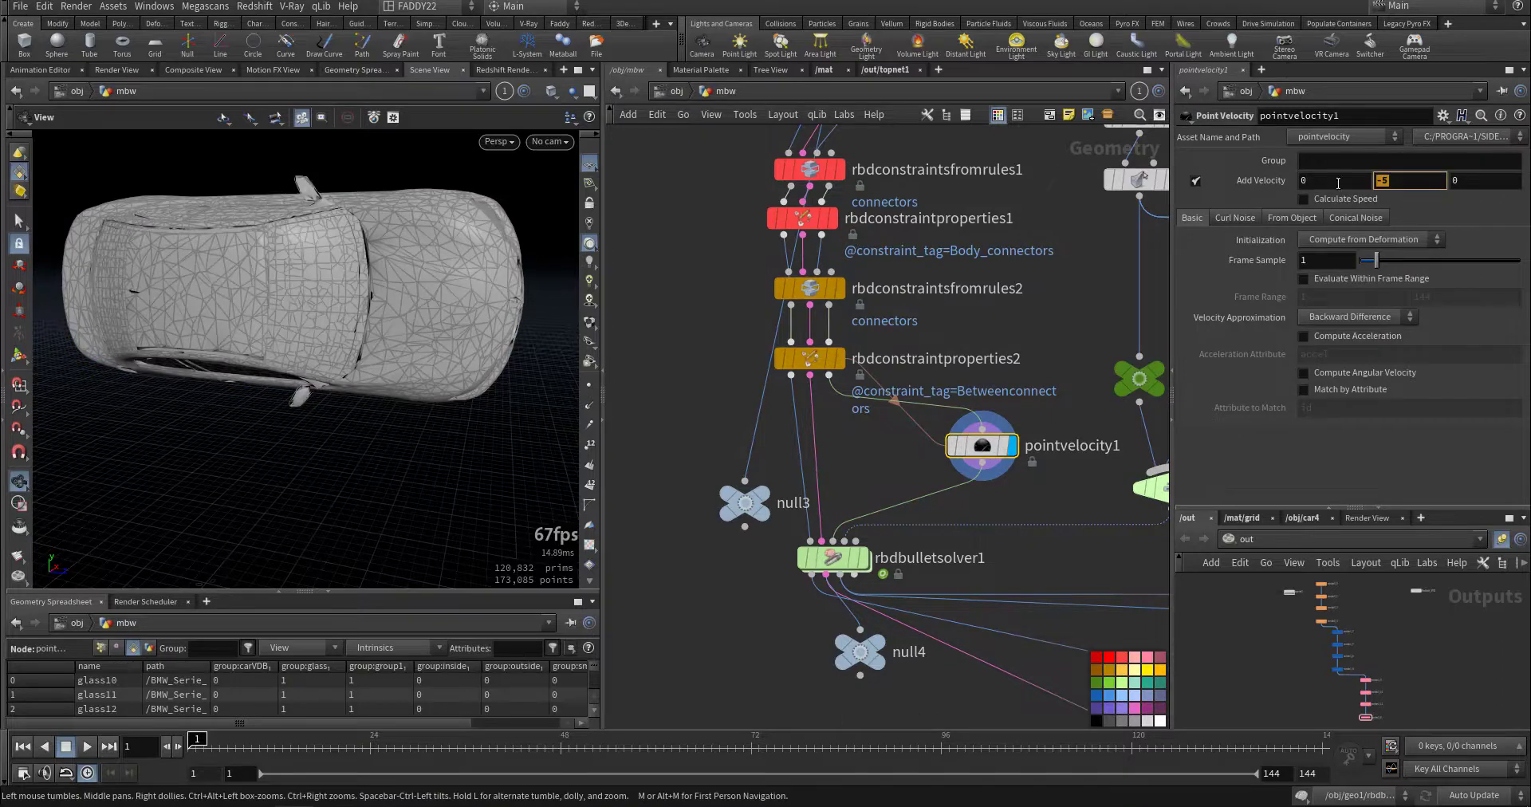
Display the switch1 node that feeds the collision geometry to the bullet solver.
scroll(981, 571, down, 4)
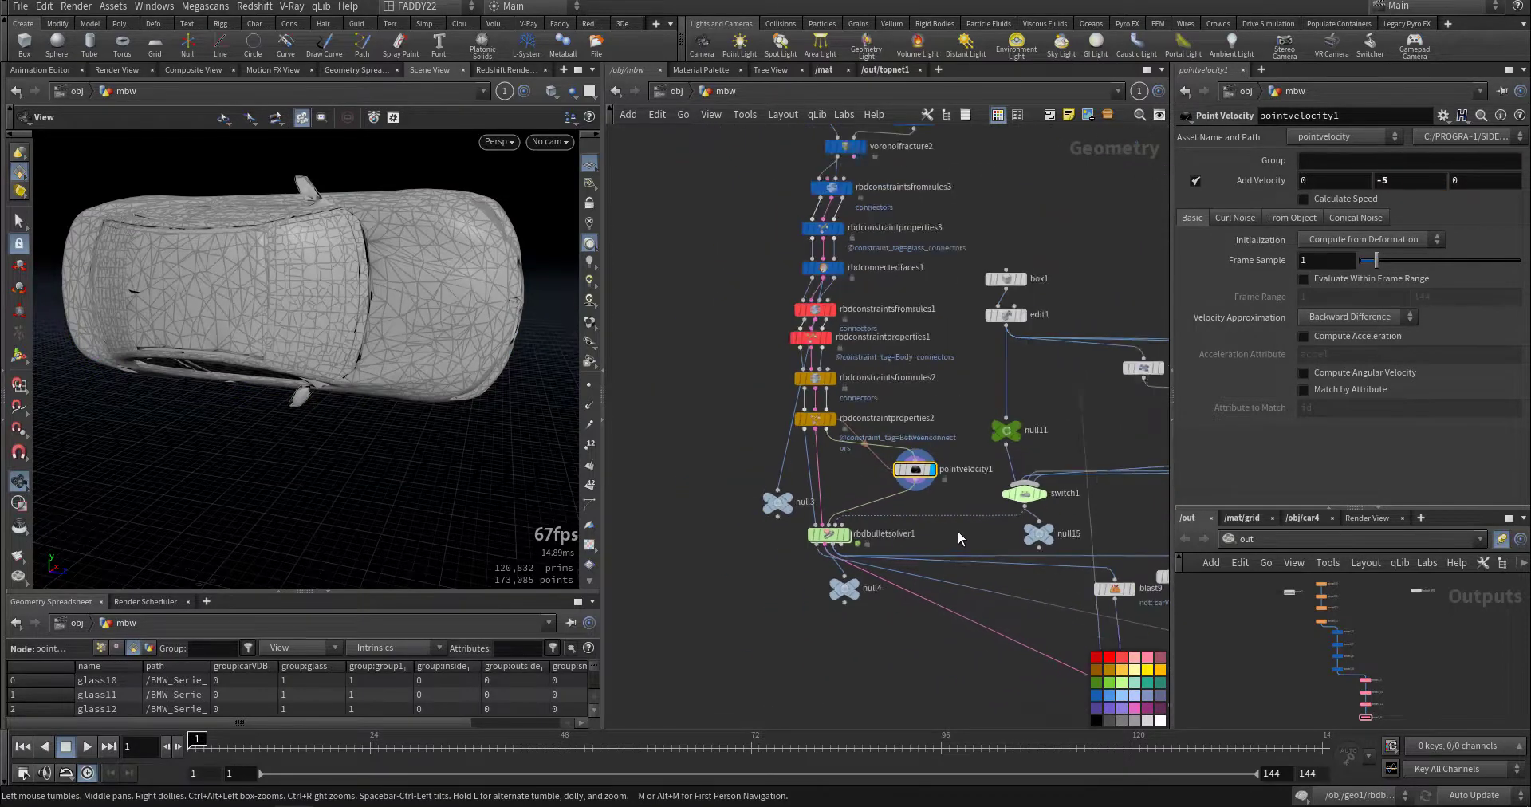
middle_drag(1070, 427, 992, 509)
scroll(980, 533, up, 3)
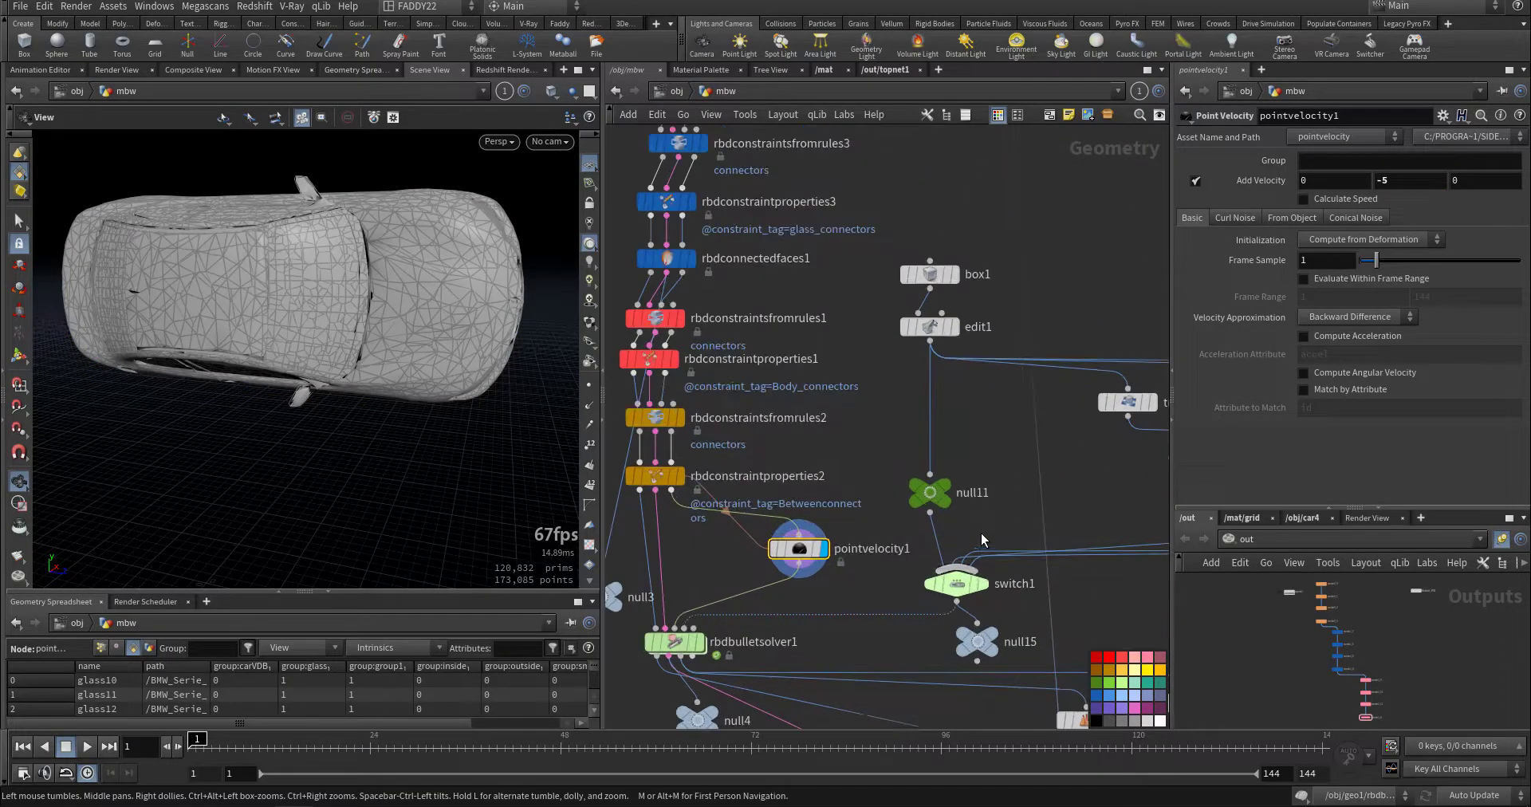
click(985, 586)
Generate the wedge1 work items inside topnet1 and review the wedge's attribute name and value list.
middle_drag(1298, 597, 1269, 648)
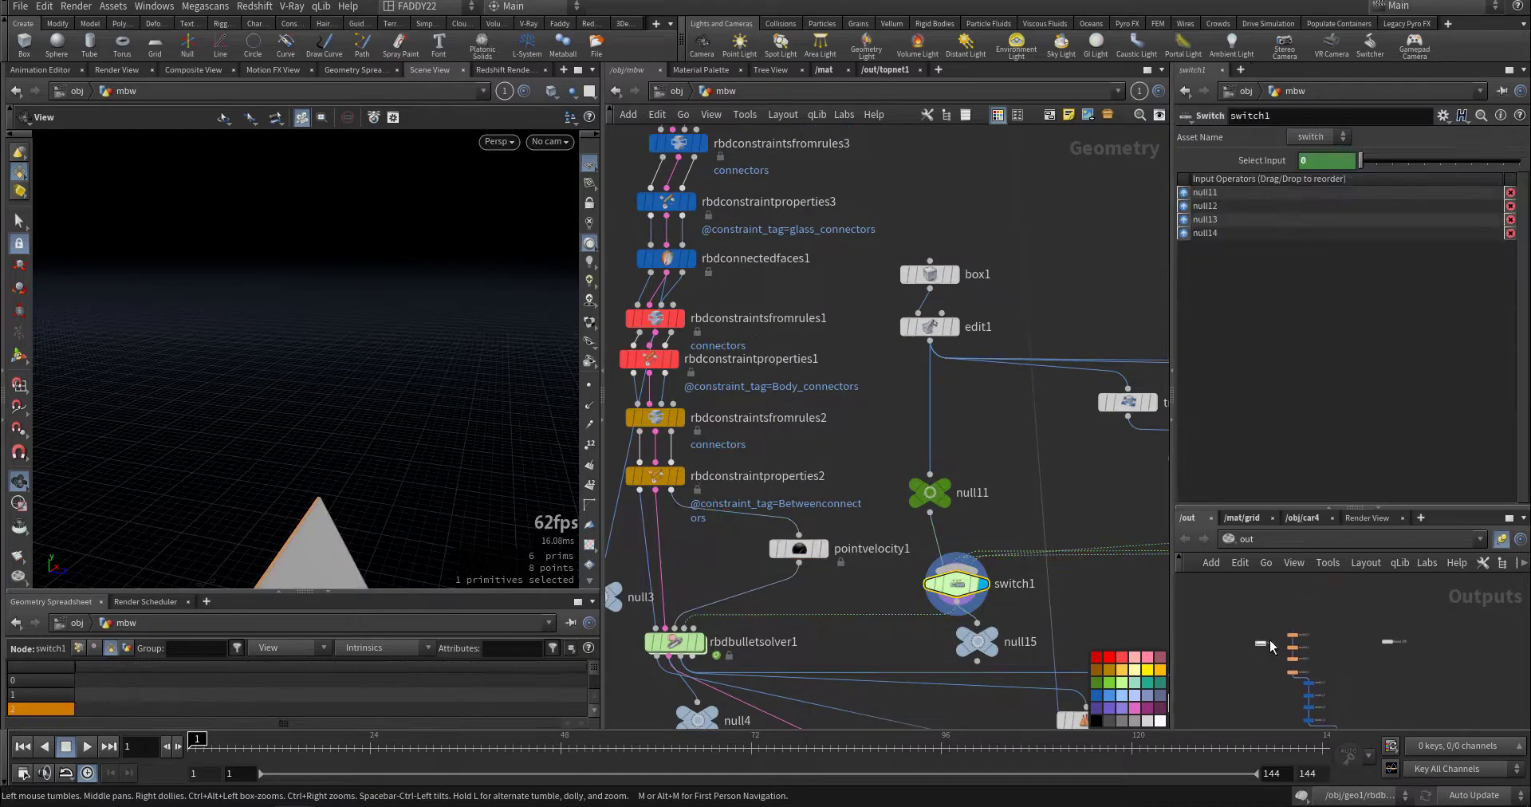
scroll(1255, 638, up, 3)
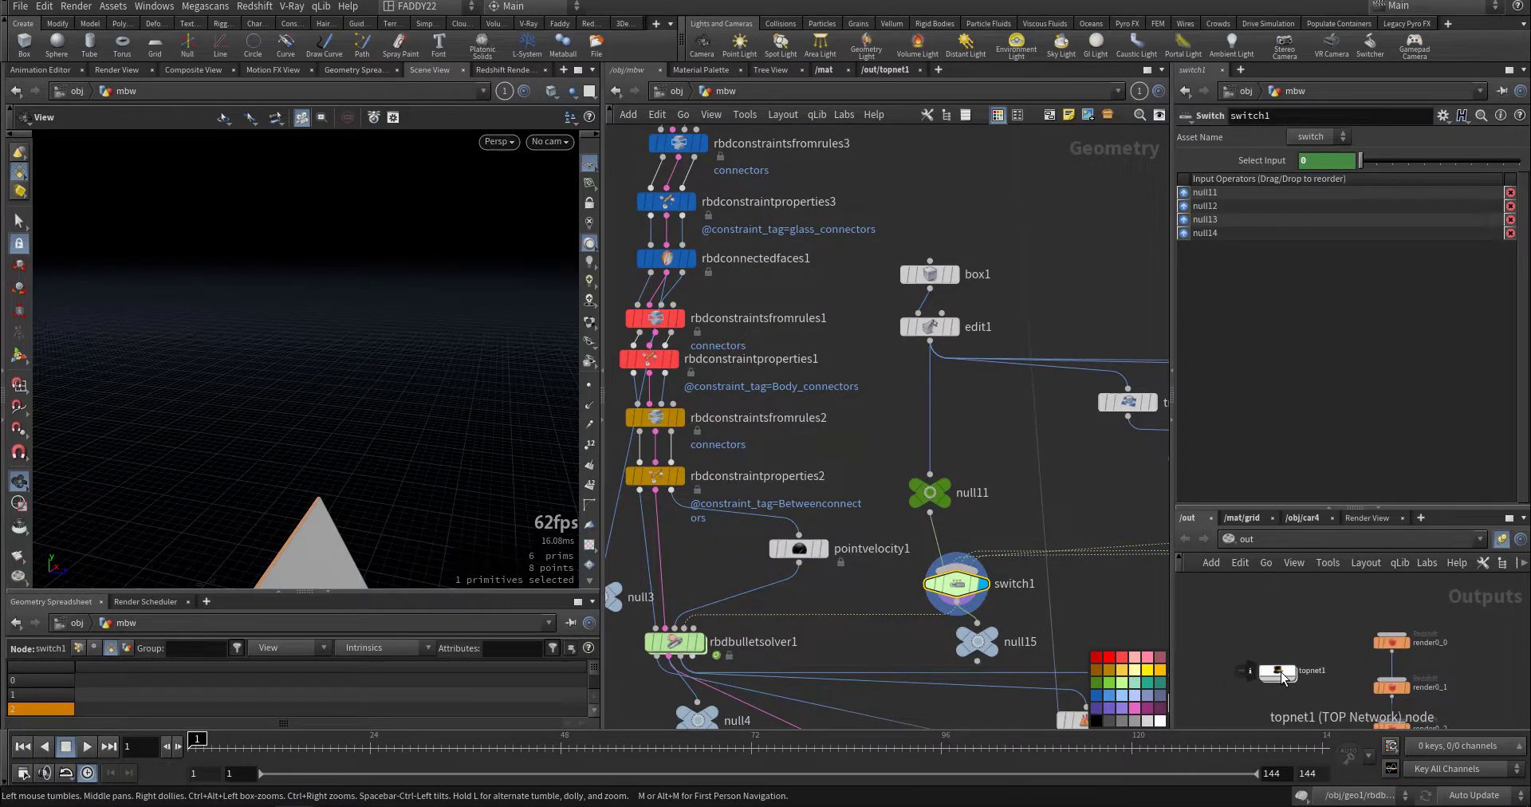
double_click(1276, 656)
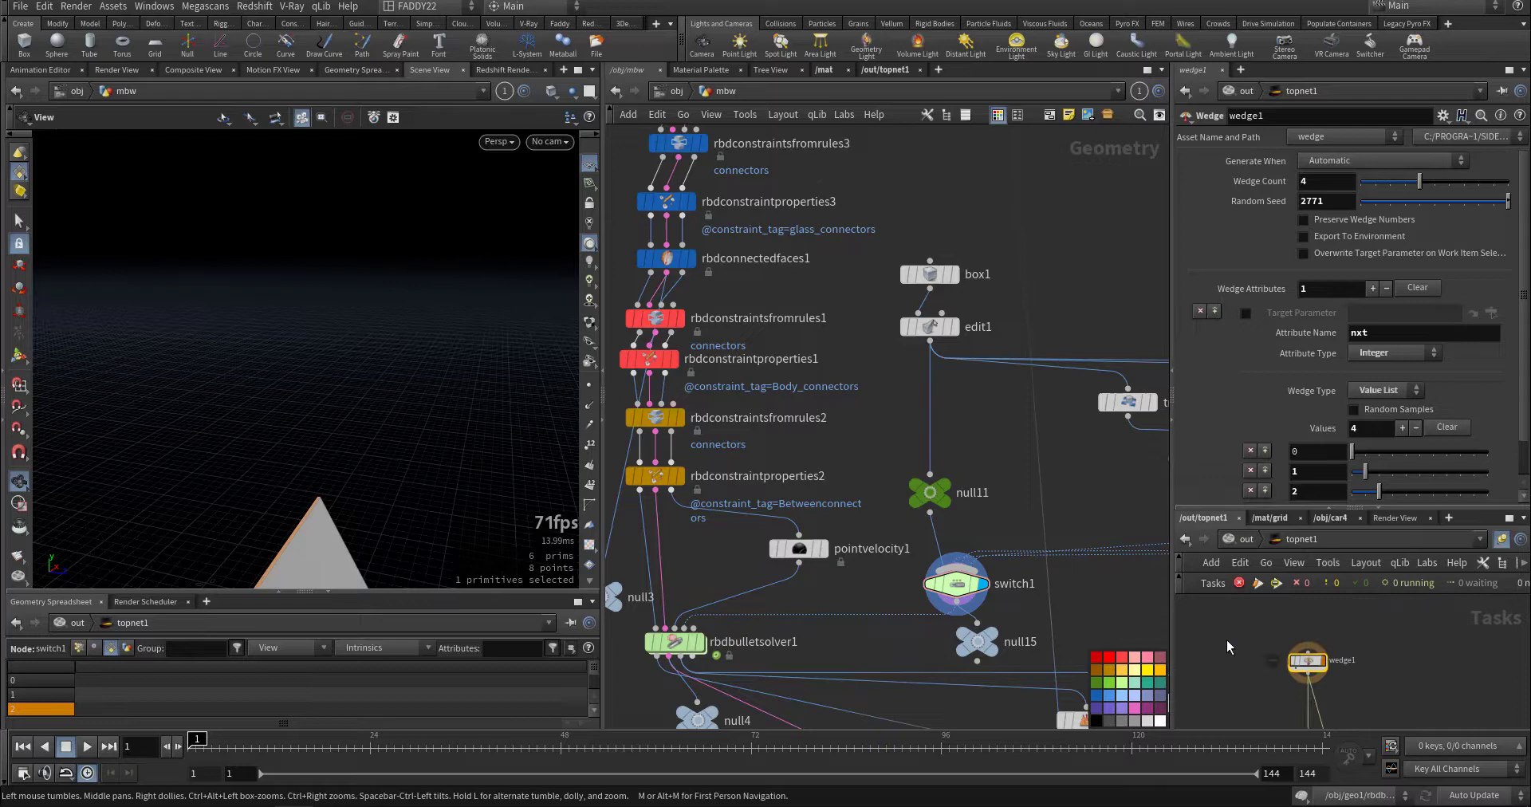
right_click(1348, 662)
click(1287, 451)
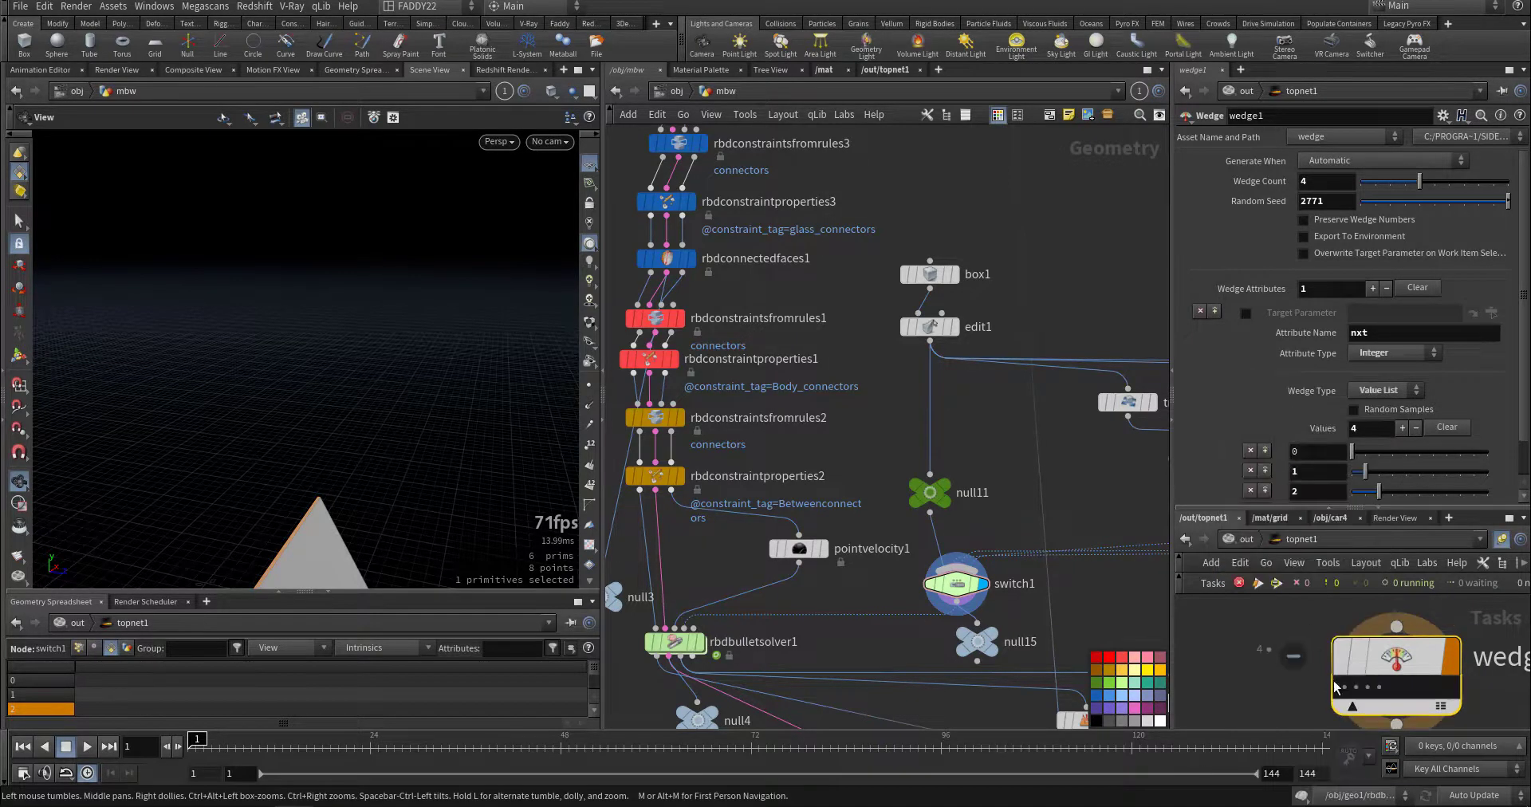
double_click(1365, 333)
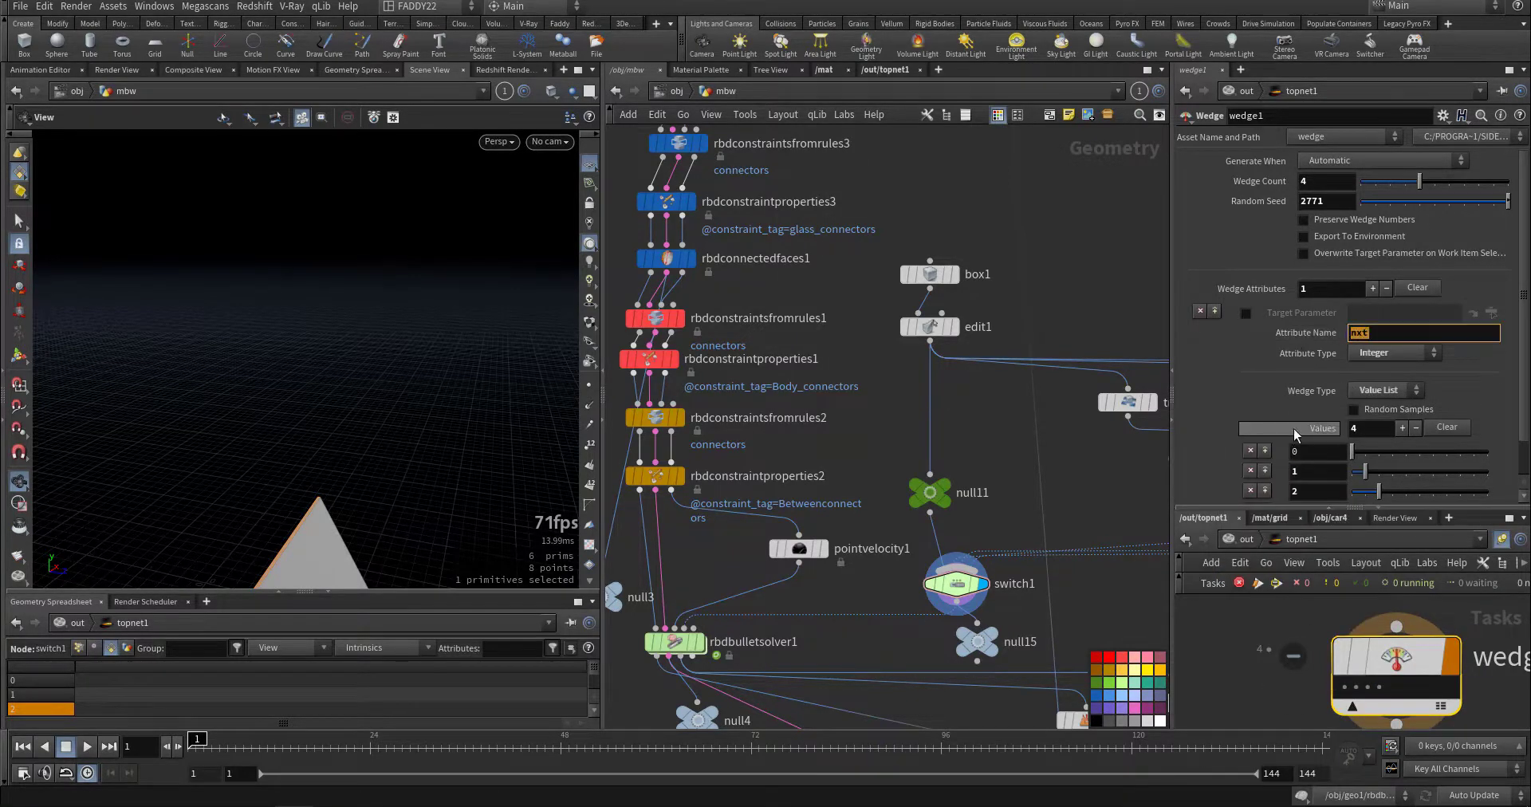
scroll(1308, 430, down, 2)
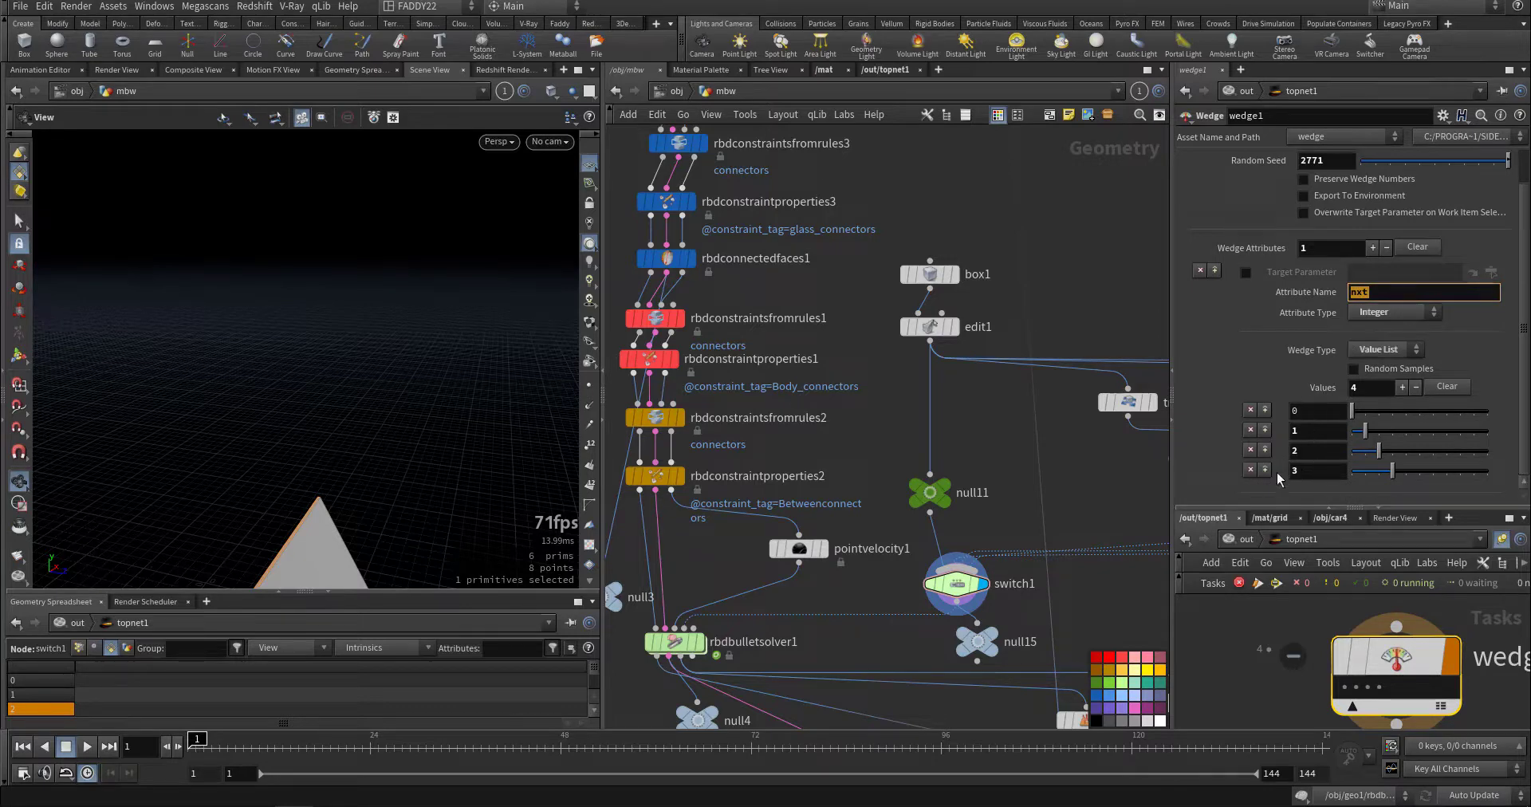
Select the switch1 node and look over the collider branches ending in null12, null13 and null14 that feed it.
click(961, 575)
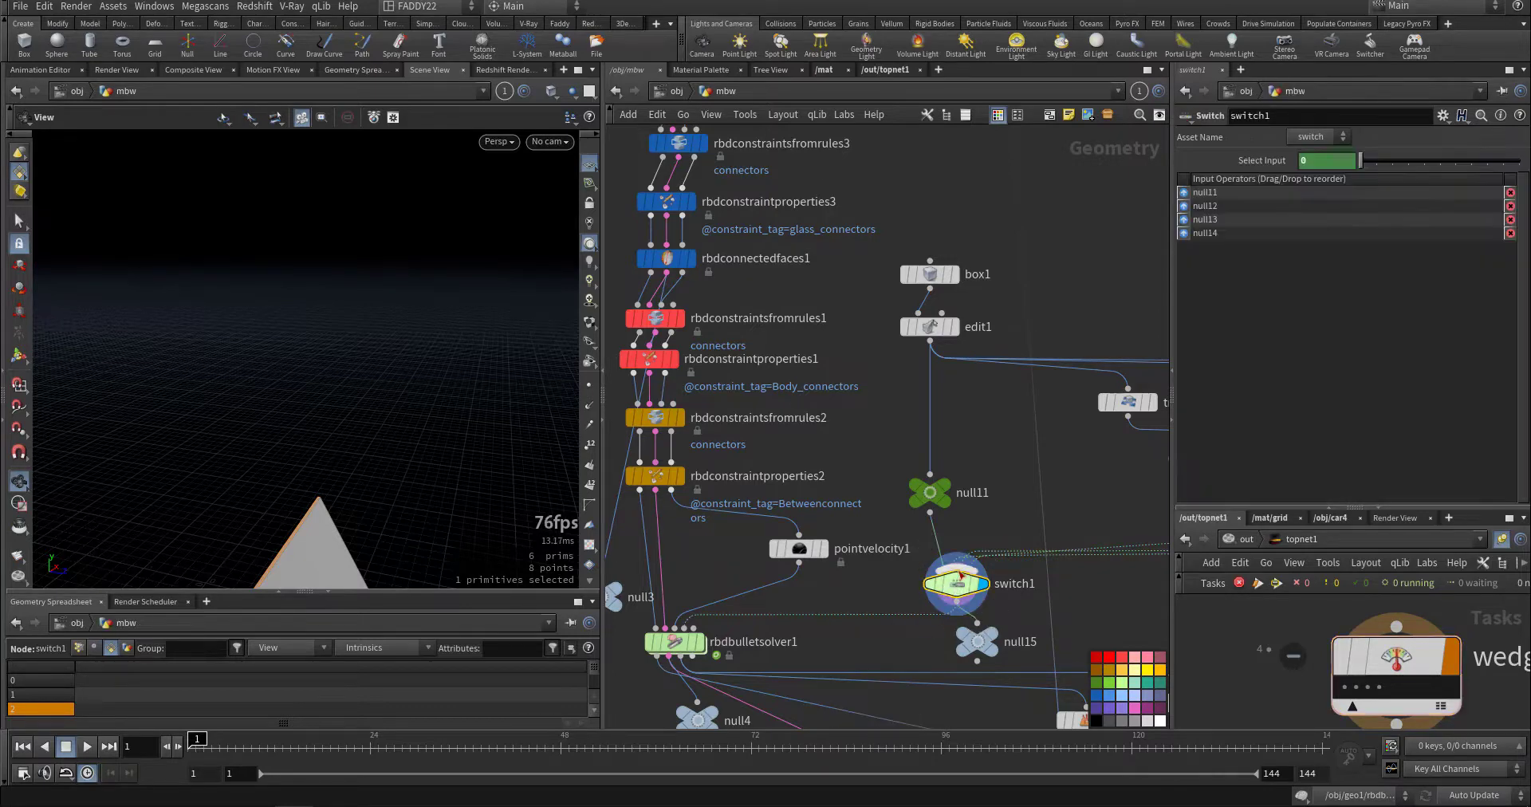
middle_drag(1024, 499, 781, 491)
mouse_move(947, 510)
middle_down()
mouse_move(800, 520)
mouse_move(1083, 471)
mouse_move(929, 490)
middle_up()
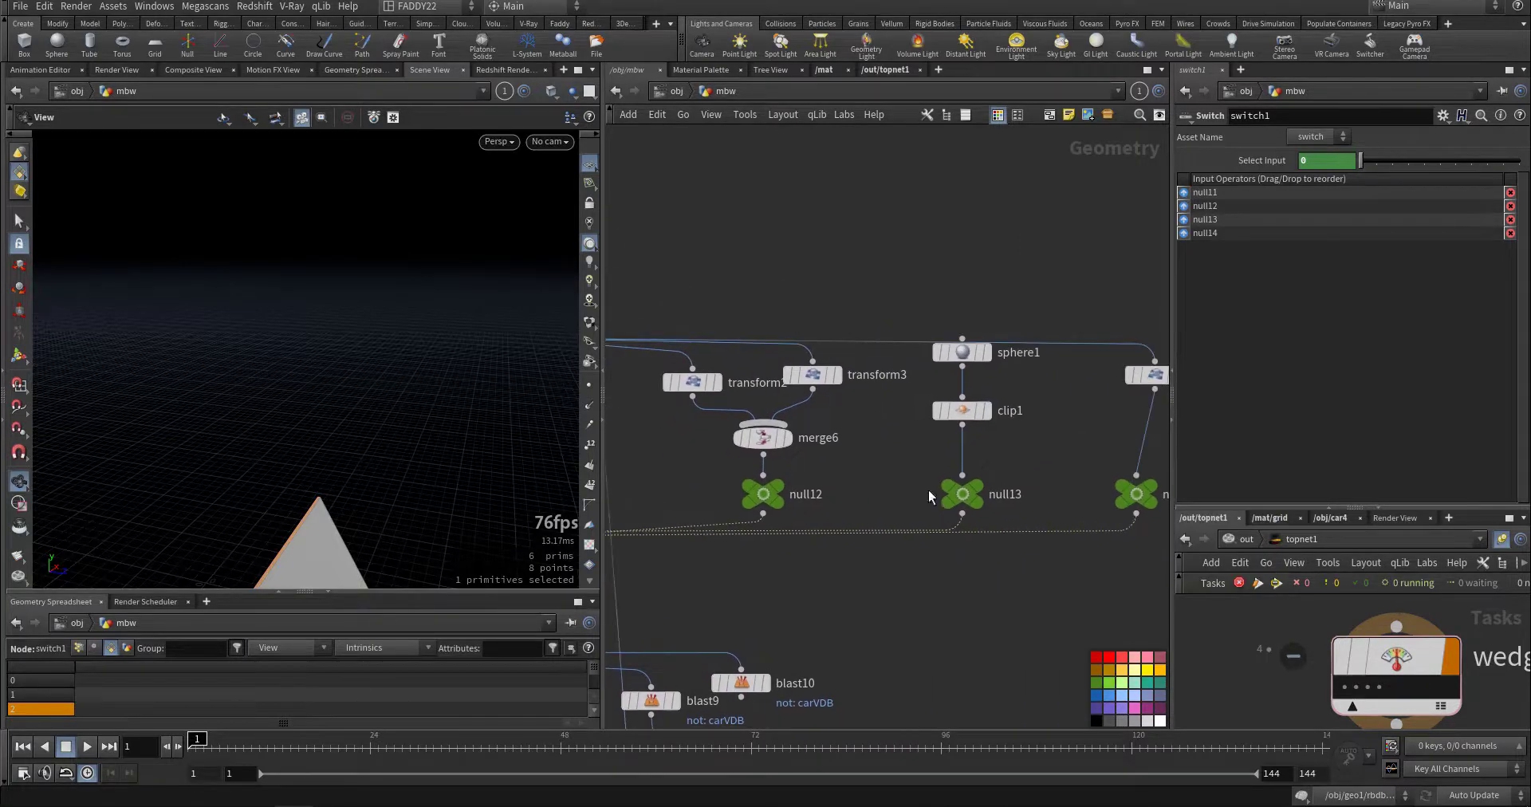
middle_drag(1049, 500, 968, 501)
middle_drag(859, 594, 988, 576)
key(f)
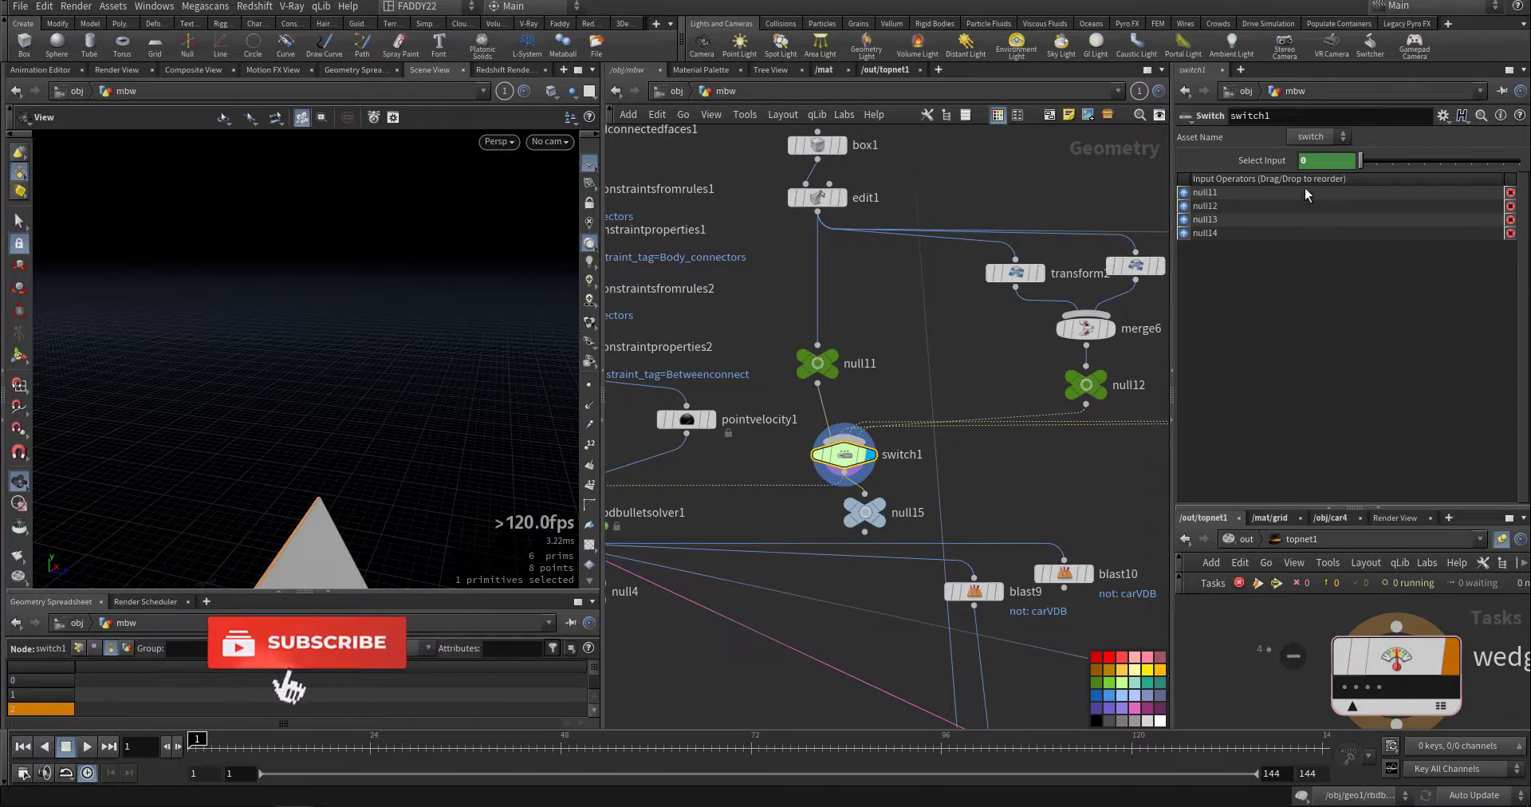
Show the expression that drives the Select Input parameter of switch1.
click(1271, 162)
drag(1330, 161, 1284, 161)
click(1037, 485)
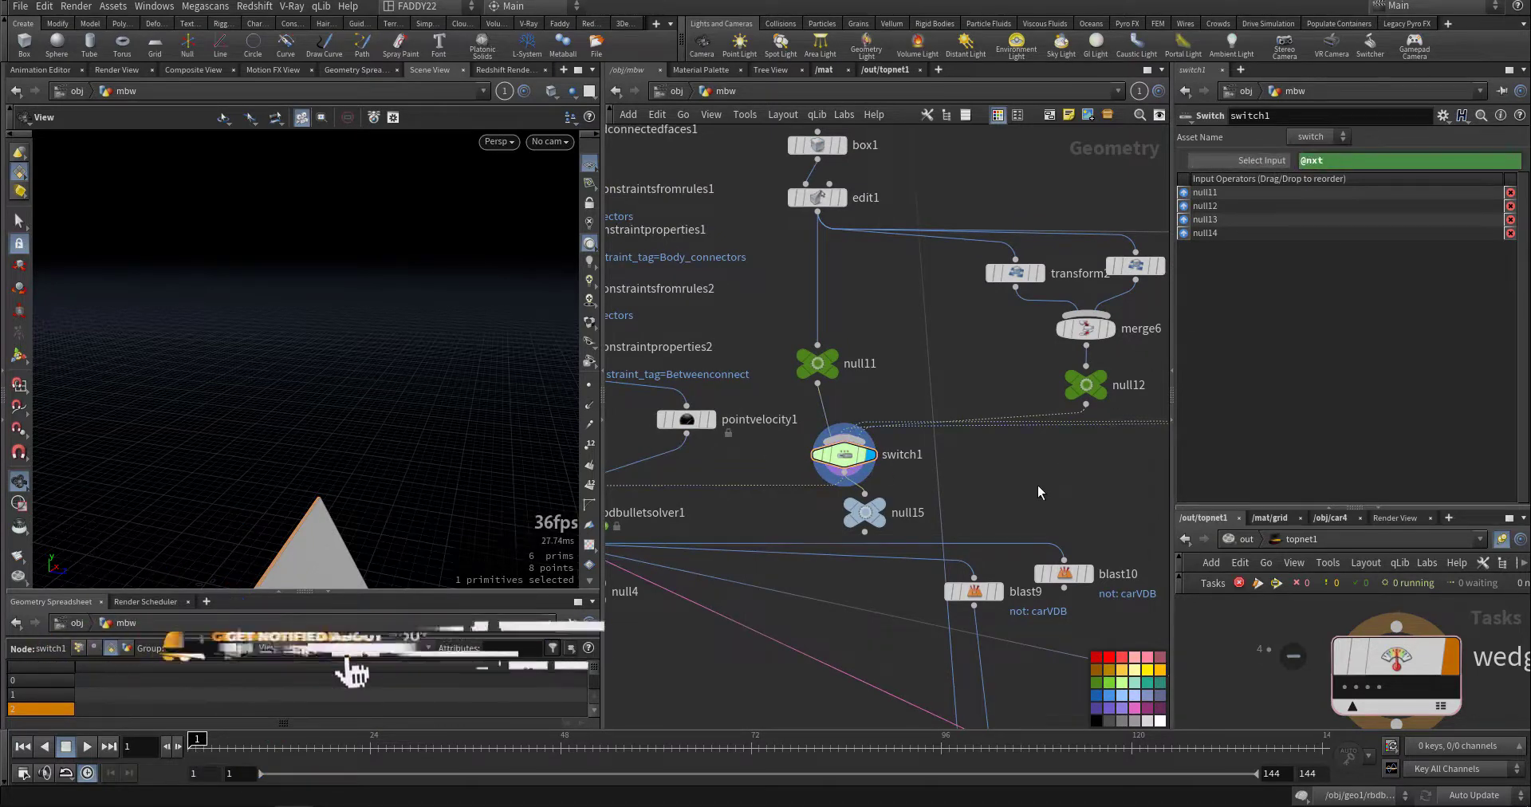
Generate the work items of the ropfetch1 node in topnet1.
middle_drag(1251, 722, 1222, 597)
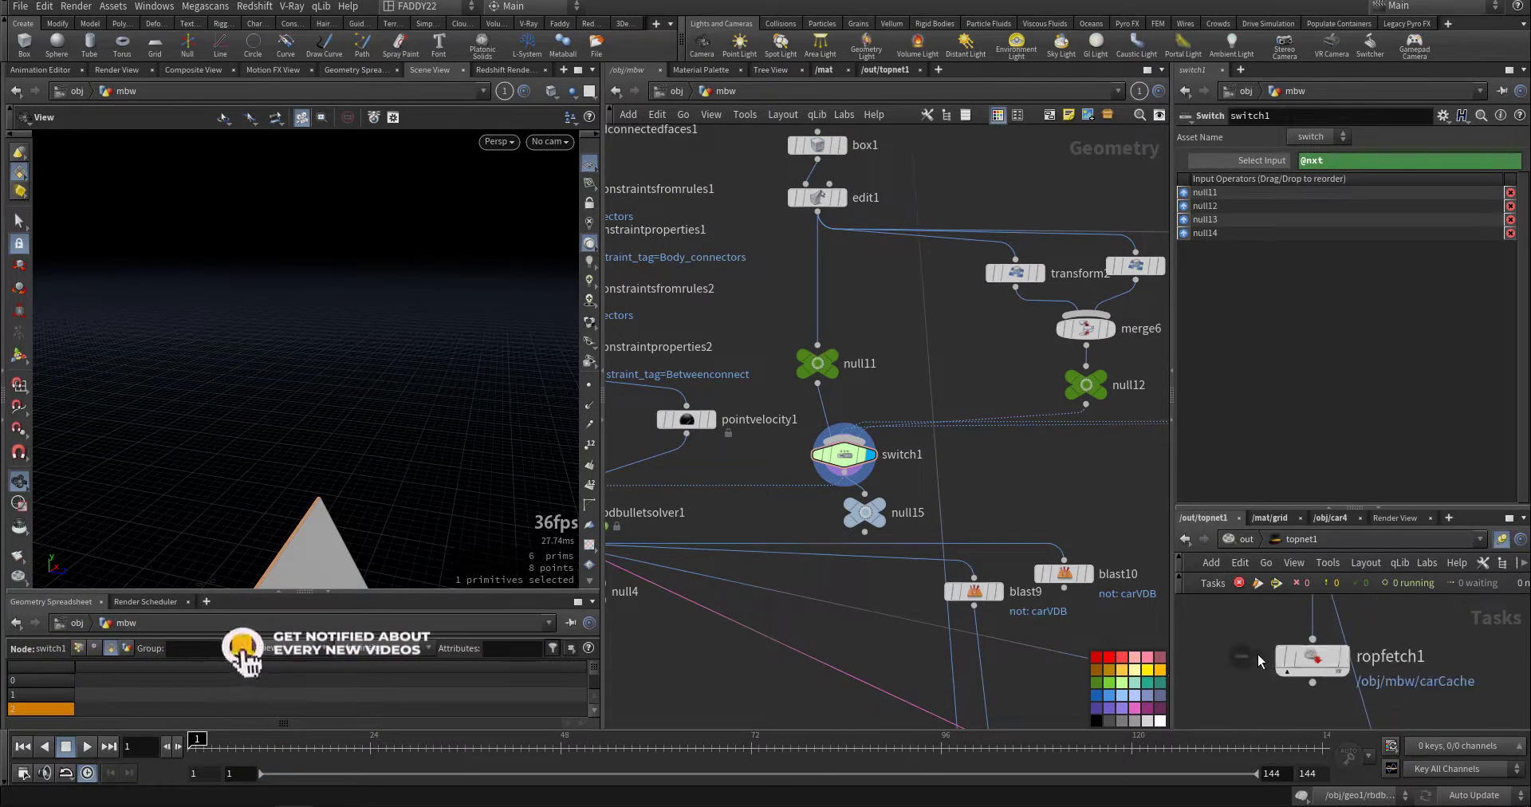
right_click(1308, 655)
click(1384, 451)
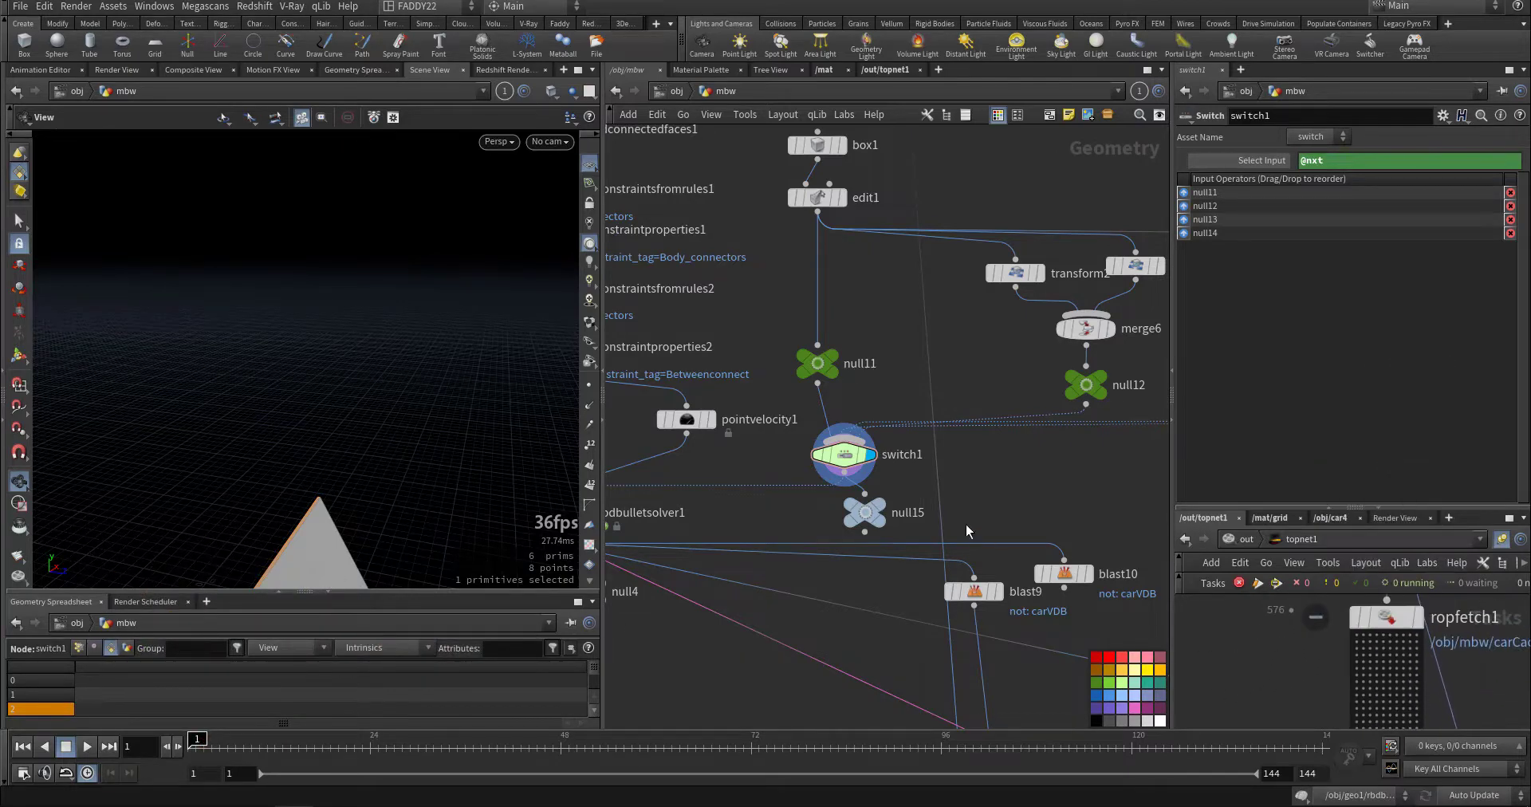
Remove the wedge expression from the Select Input of switch1 and keep it at 0.
middle_drag(1007, 512, 1144, 505)
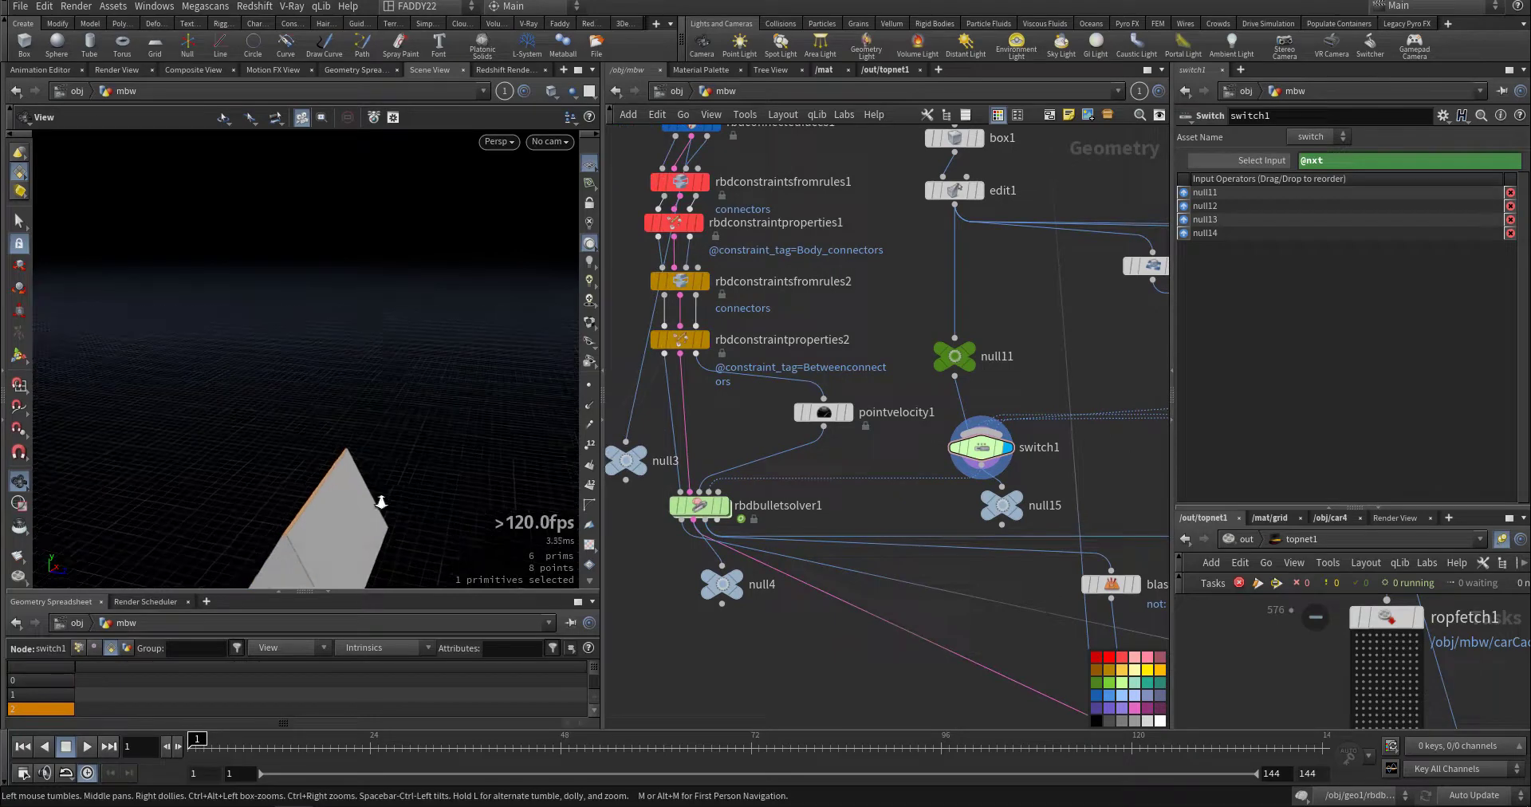
drag(380, 503, 475, 400)
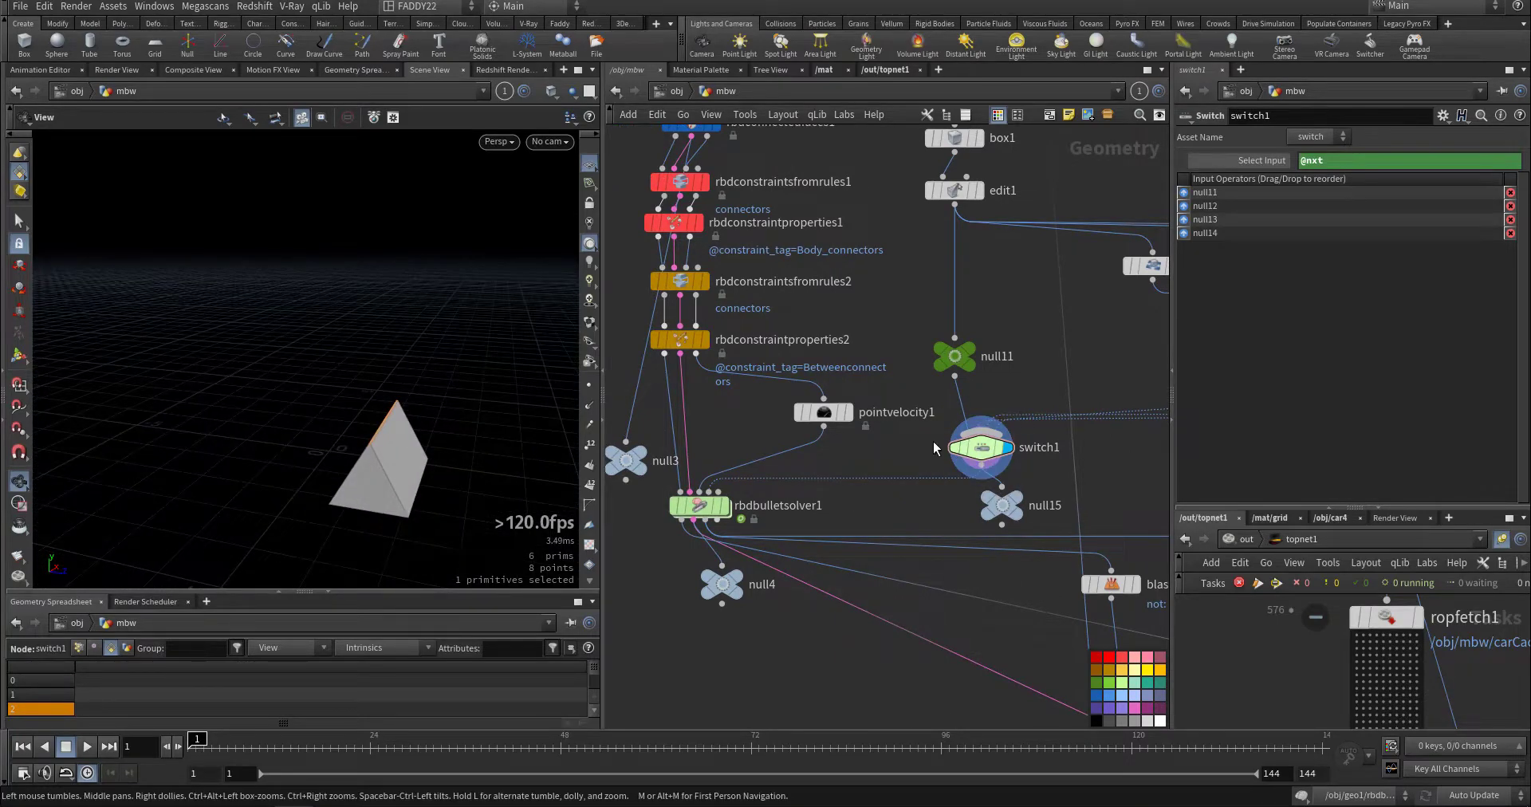
click(981, 447)
click(1276, 162)
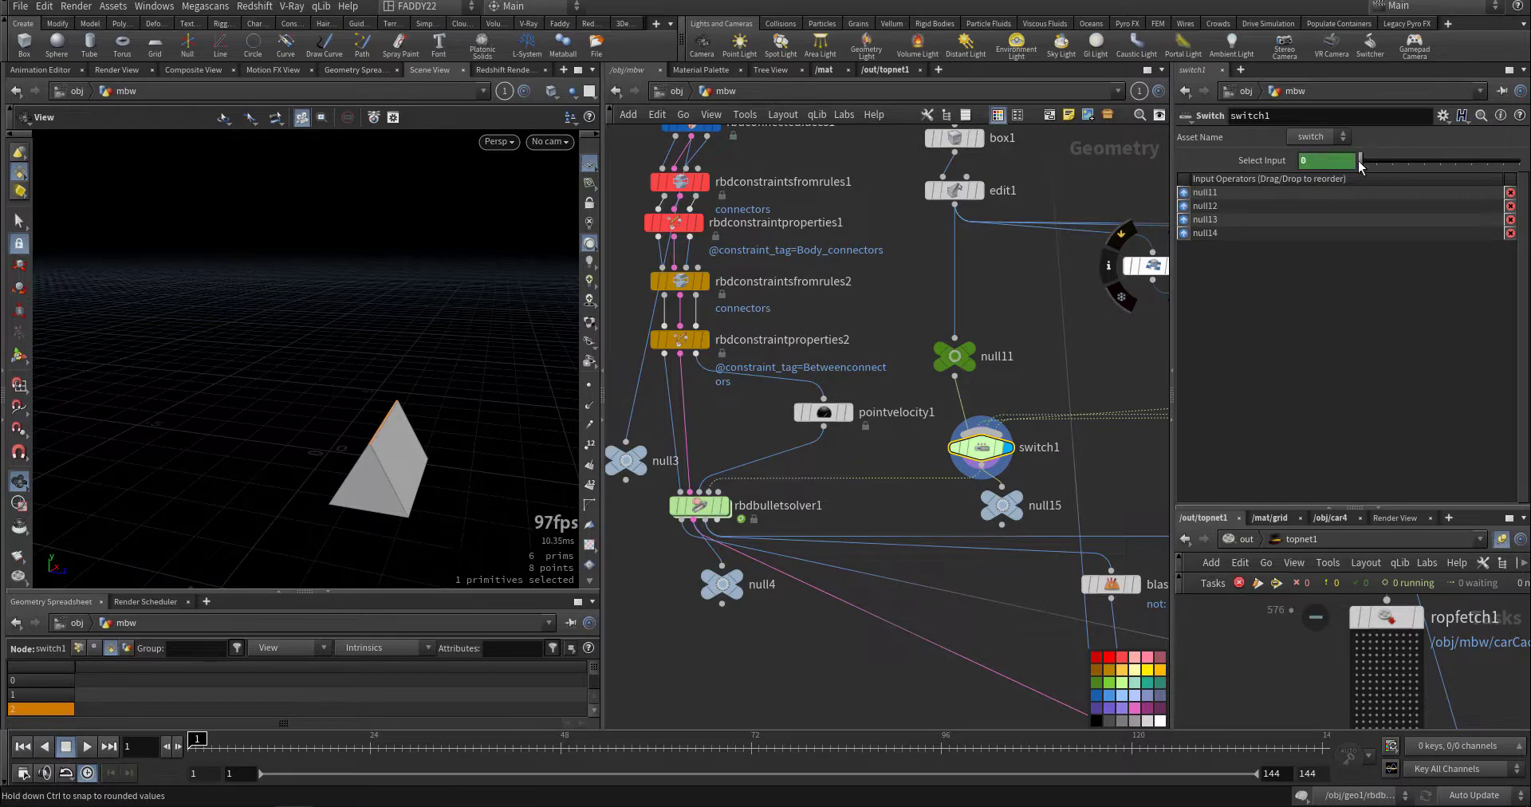
ctrl+shift+click(1275, 164)
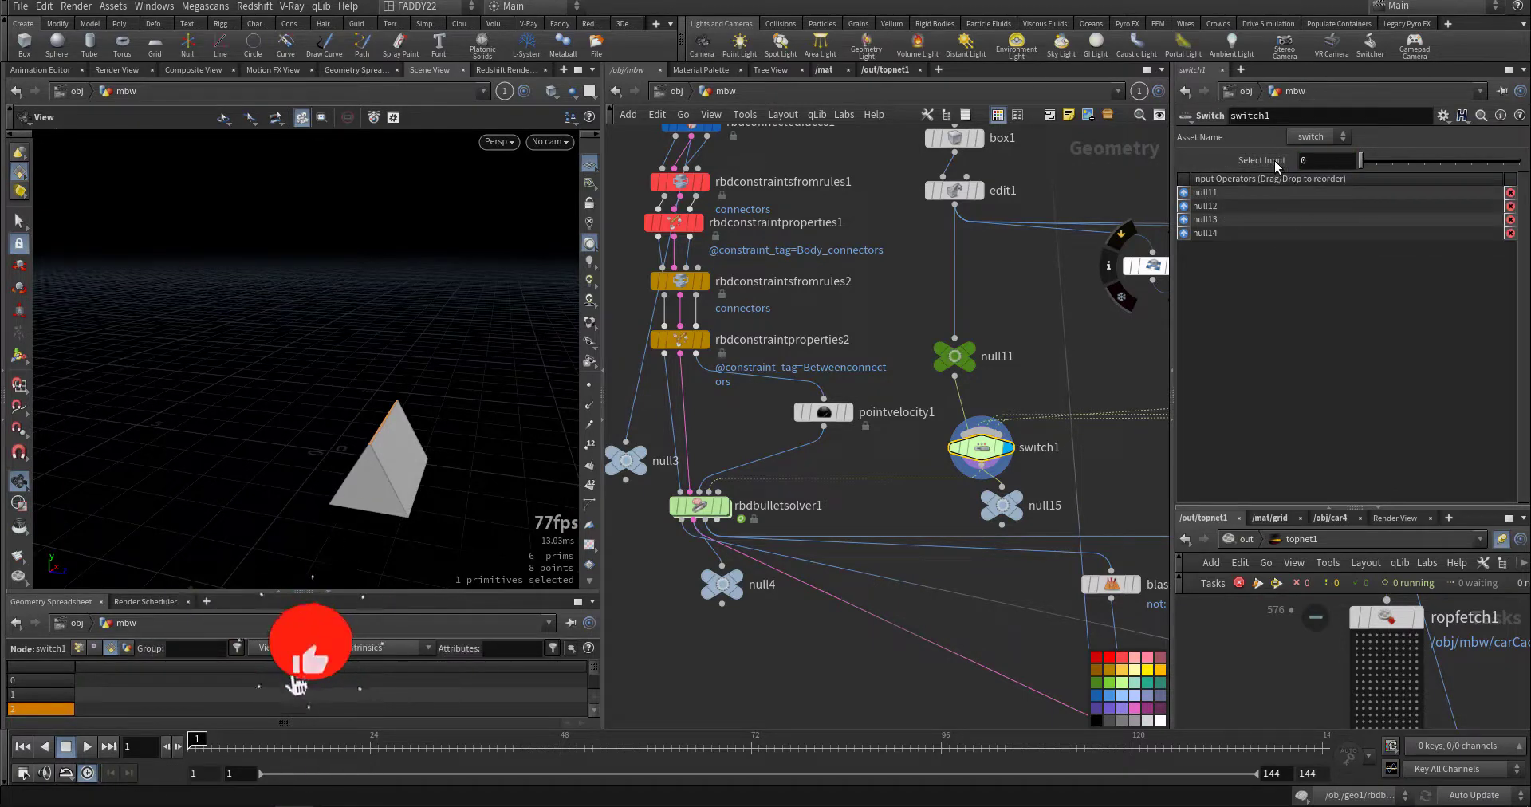
drag(1361, 161, 1323, 157)
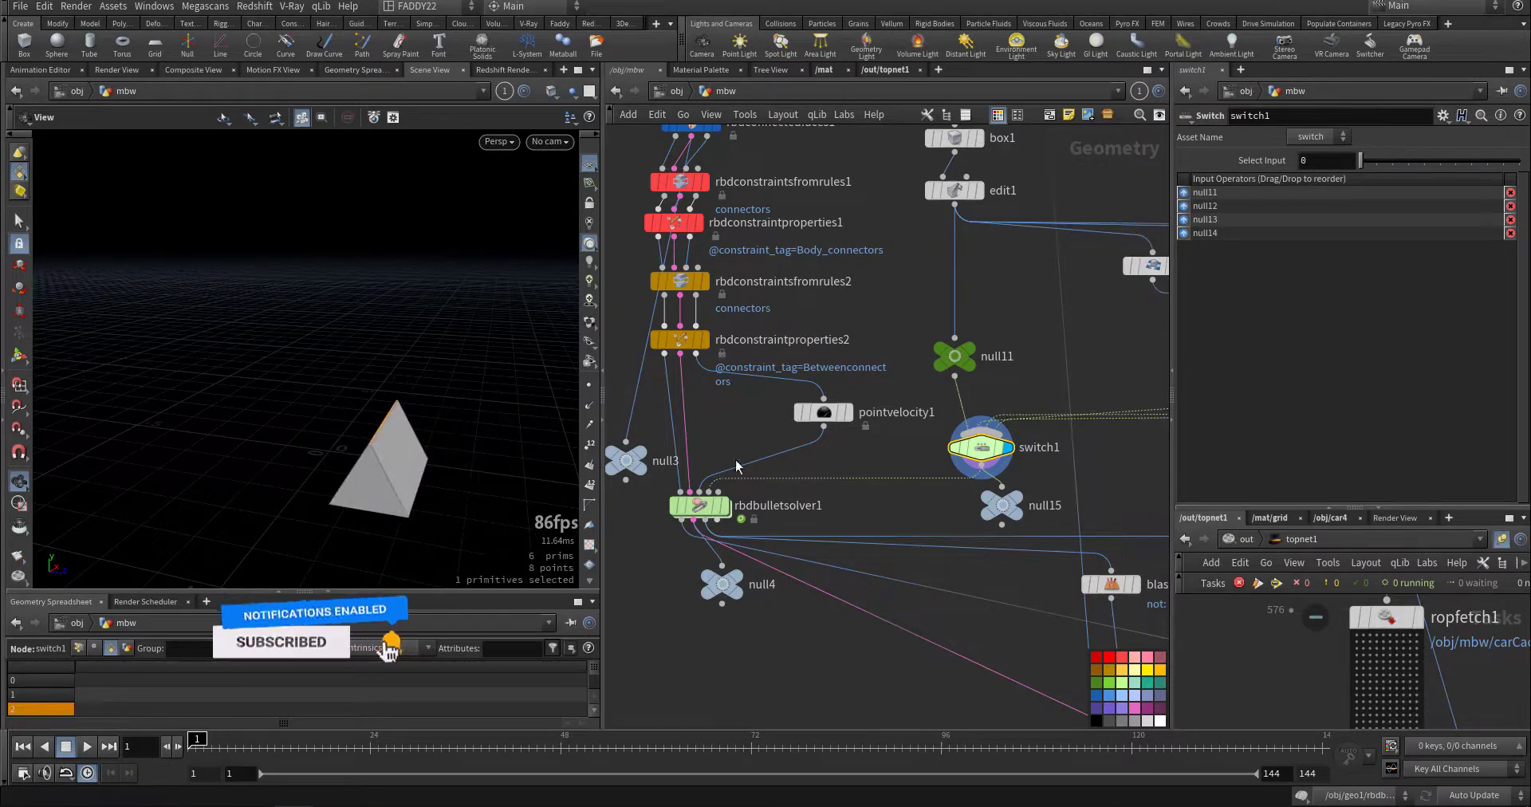
Look inside the rbdbulletsolver1 node, then go back to the mbw network with the solver selected.
middle_drag(736, 466, 801, 415)
mouse_move(764, 455)
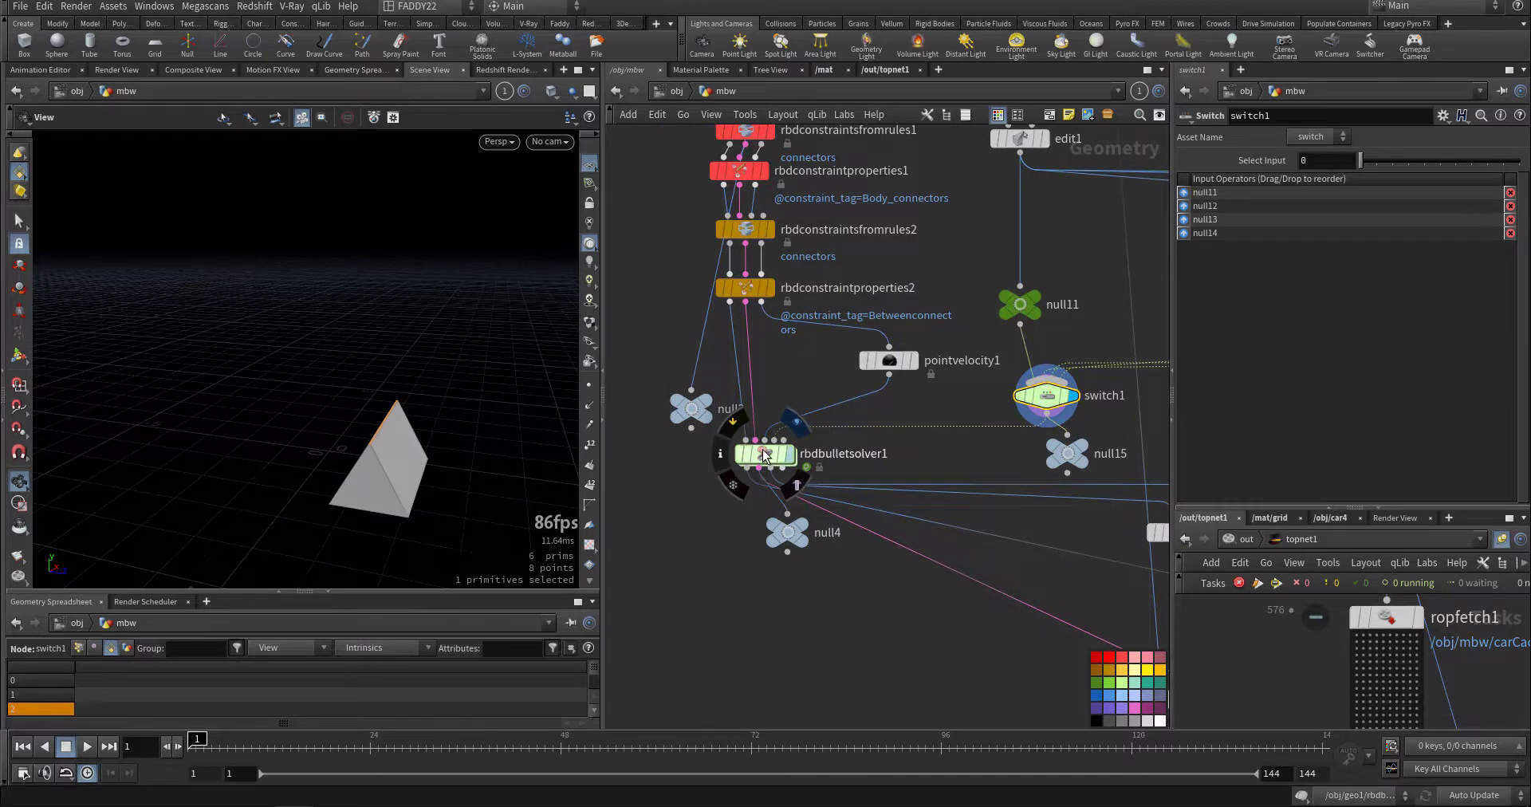
double_click(764, 455)
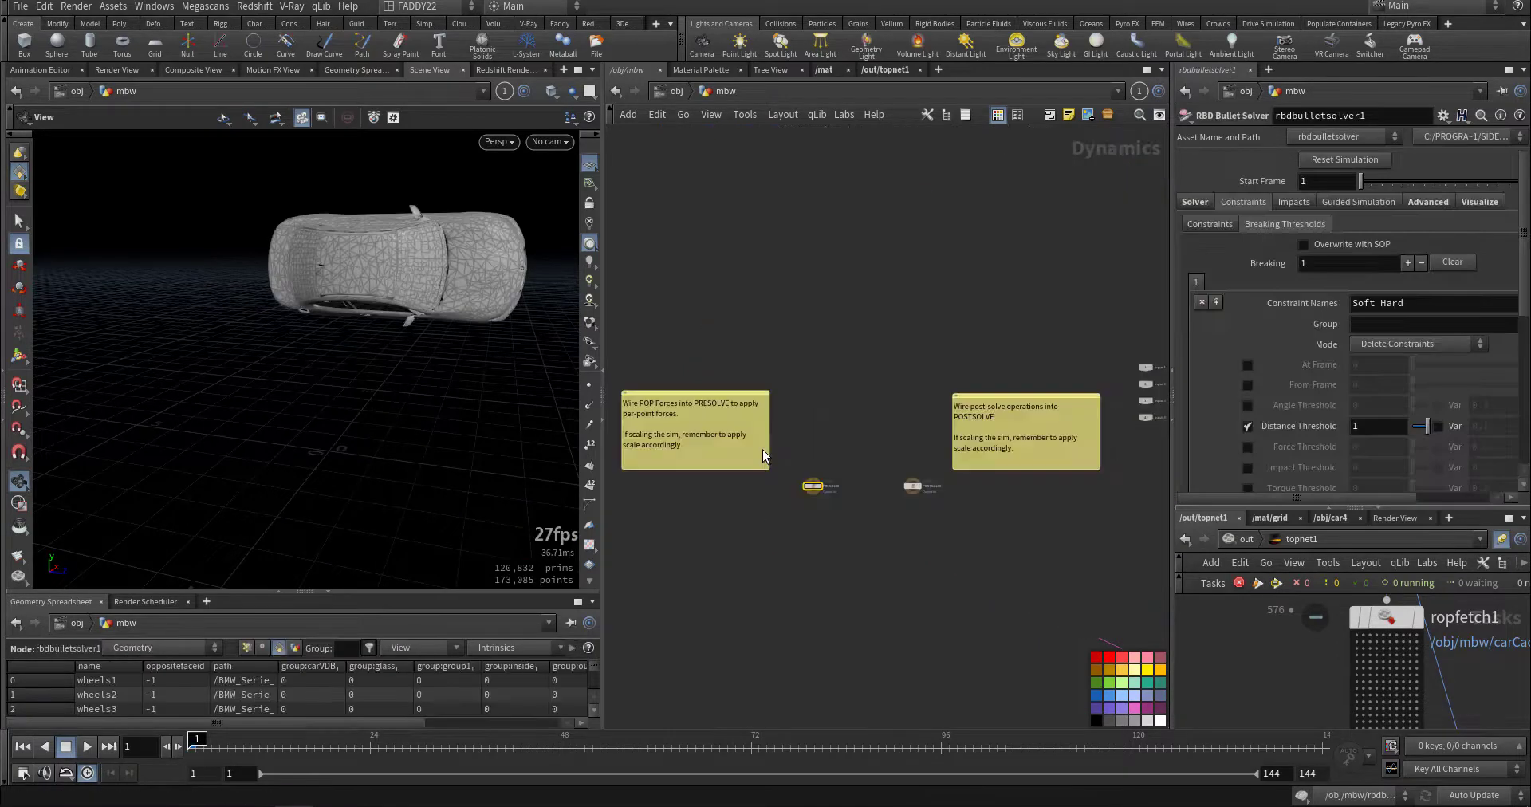
click(724, 98)
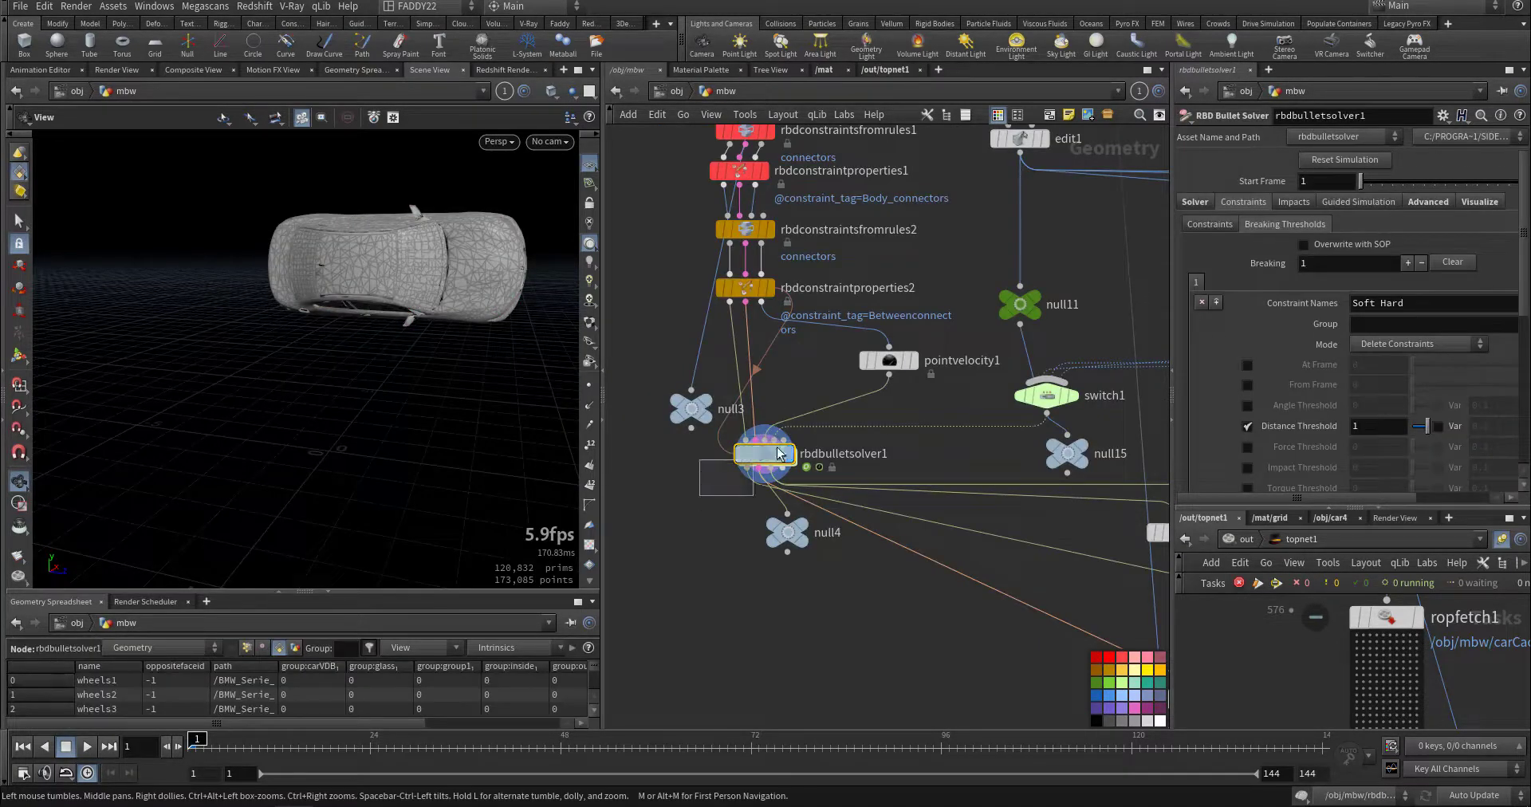
Review the Constraints and Breaking Thresholds settings of rbdbulletsolver1, including the constraint names and Distance Threshold.
click(1225, 226)
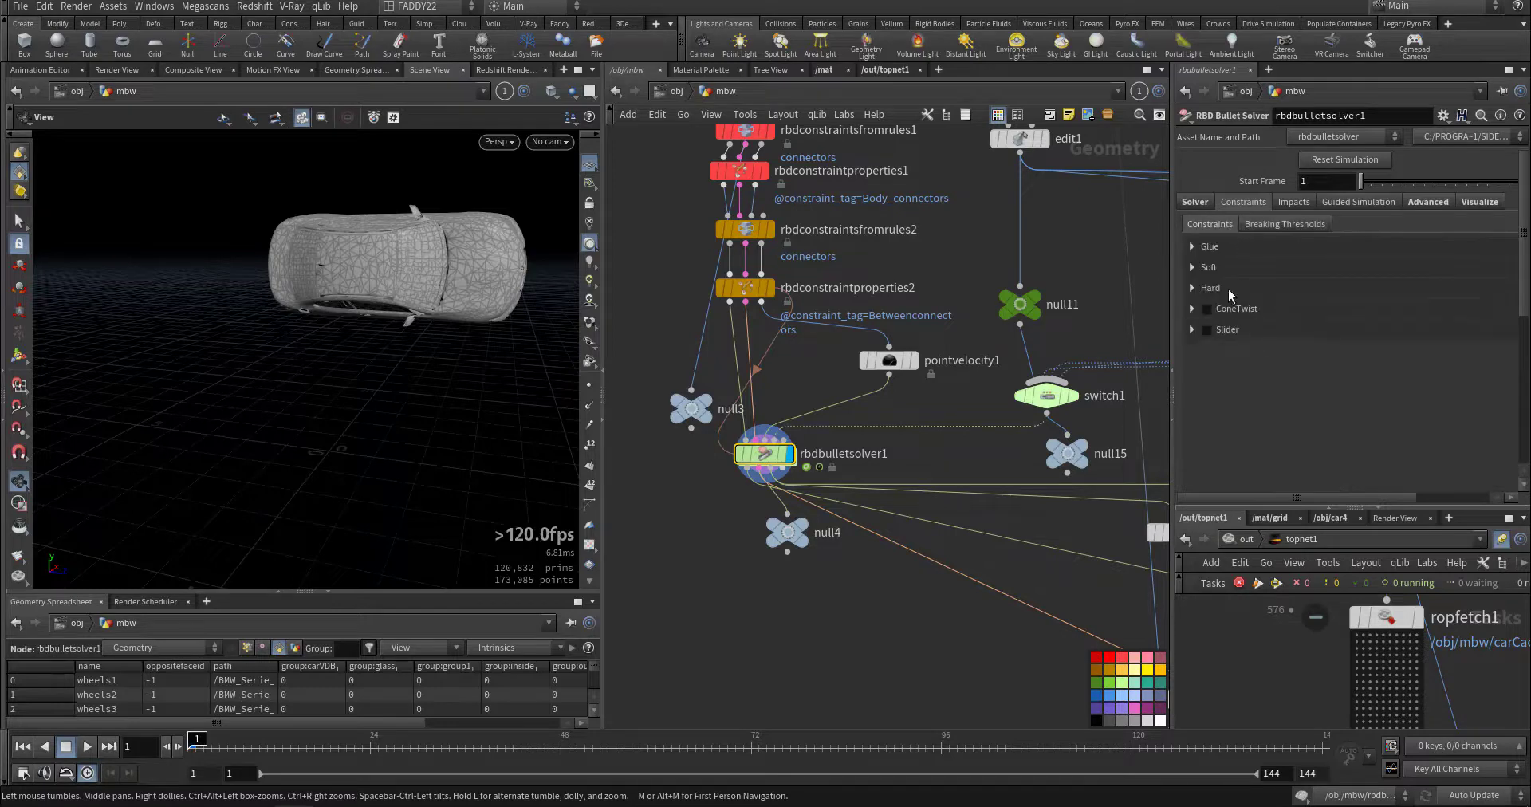
click(1284, 224)
scroll(1301, 390, down, 4)
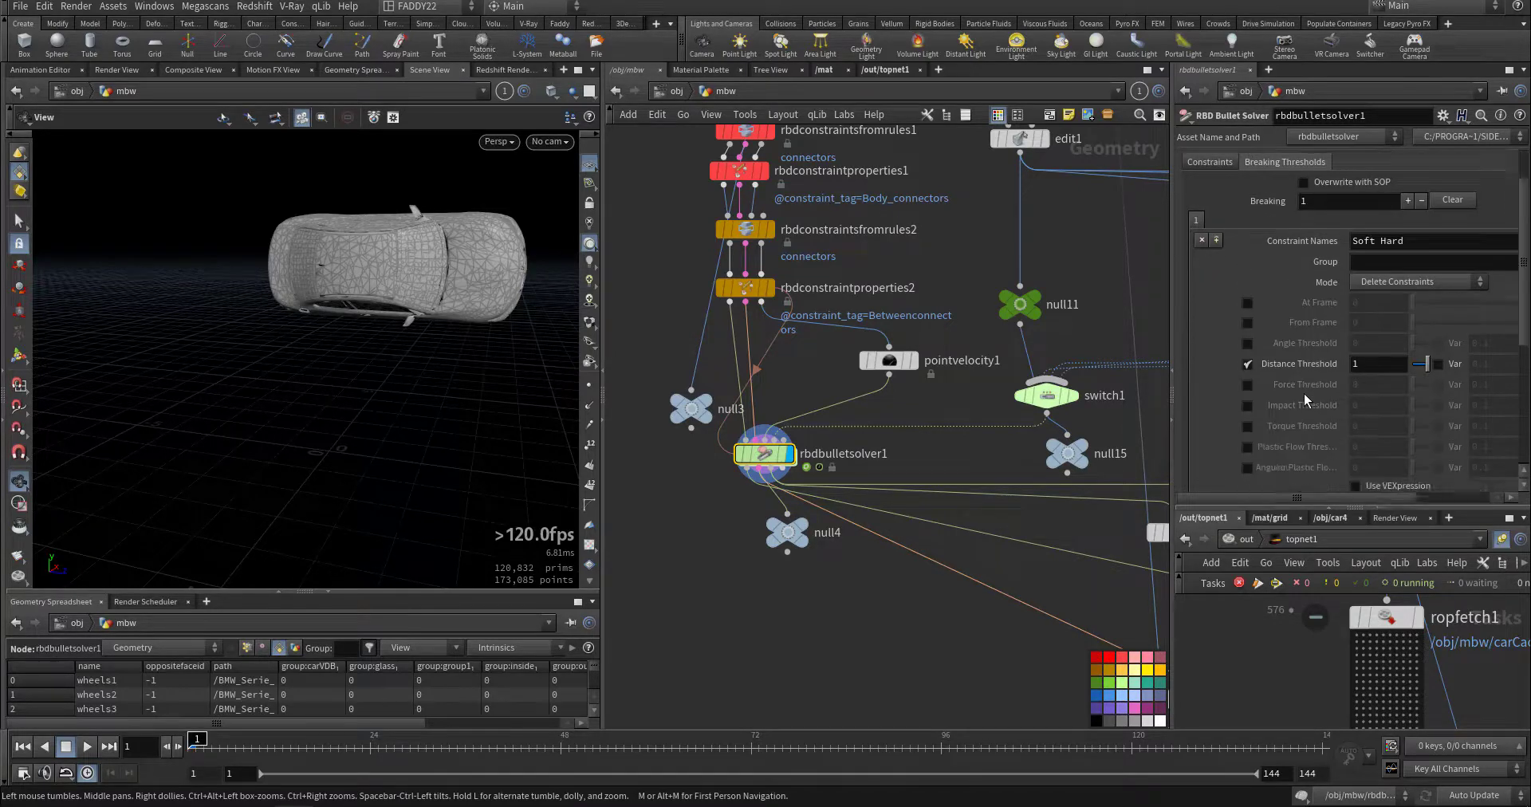
scroll(1304, 394, up, 4)
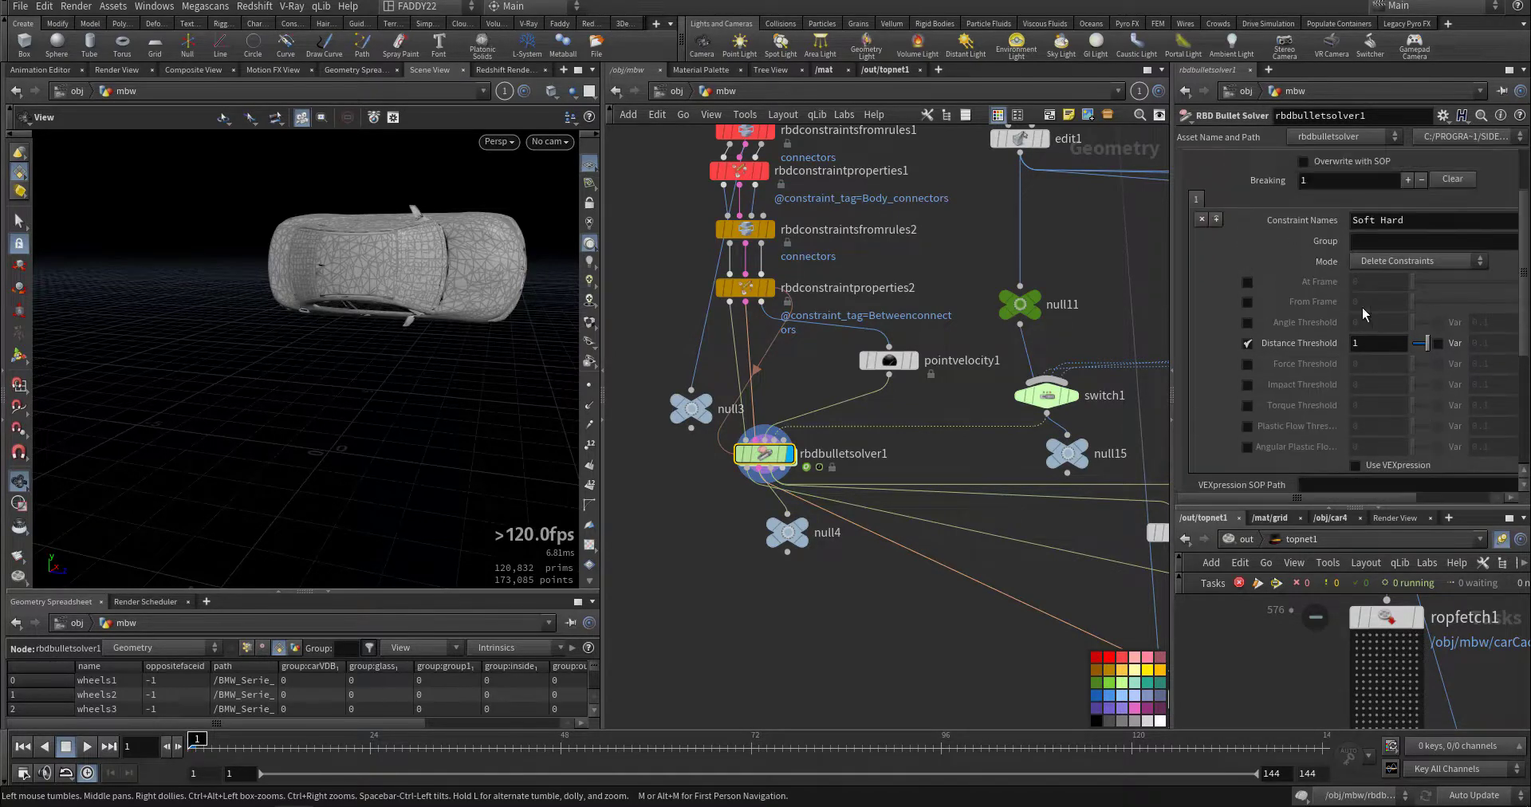
drag(1414, 223, 1345, 221)
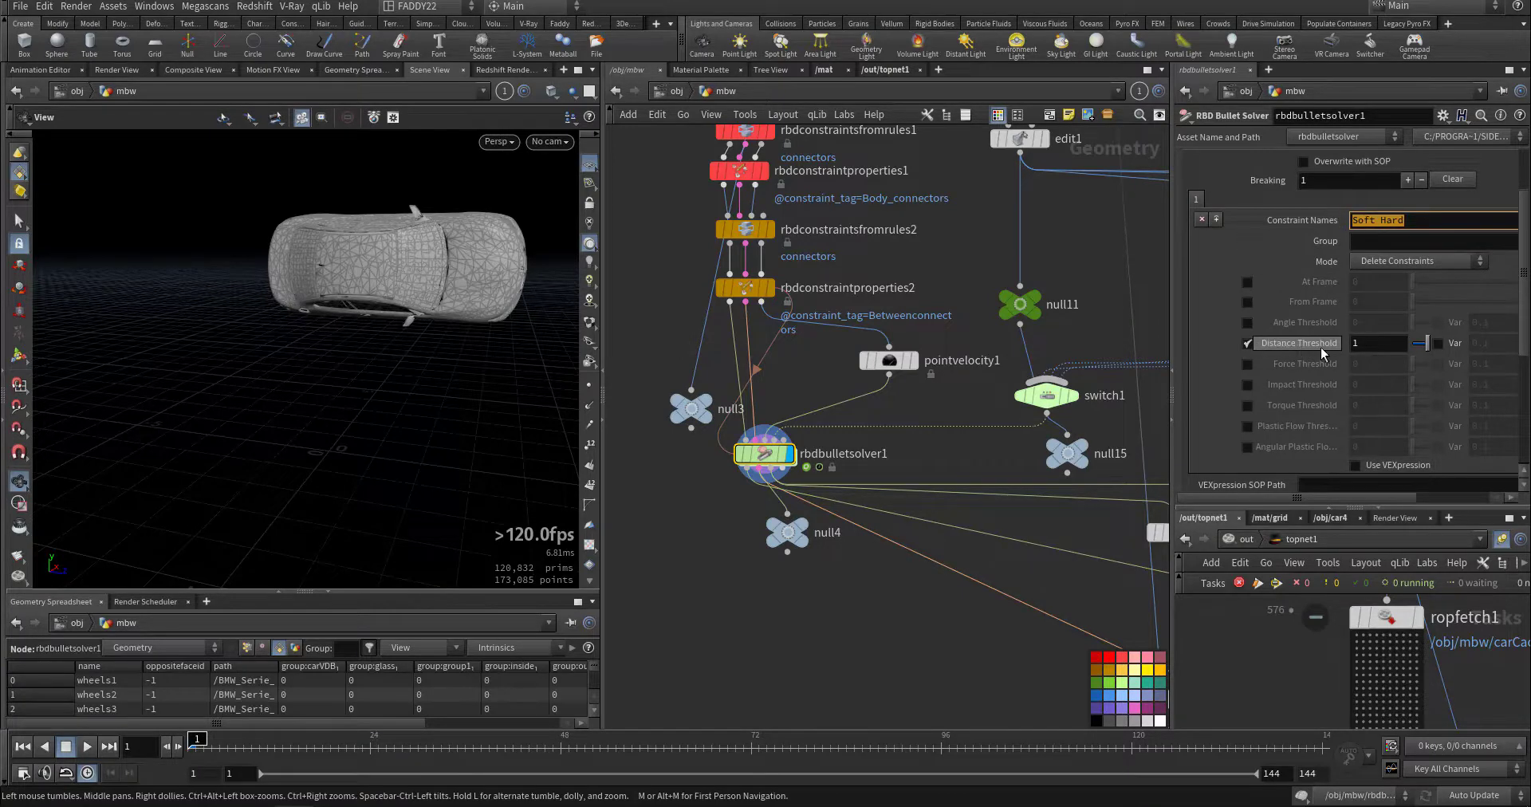
scroll(1276, 407, down, 4)
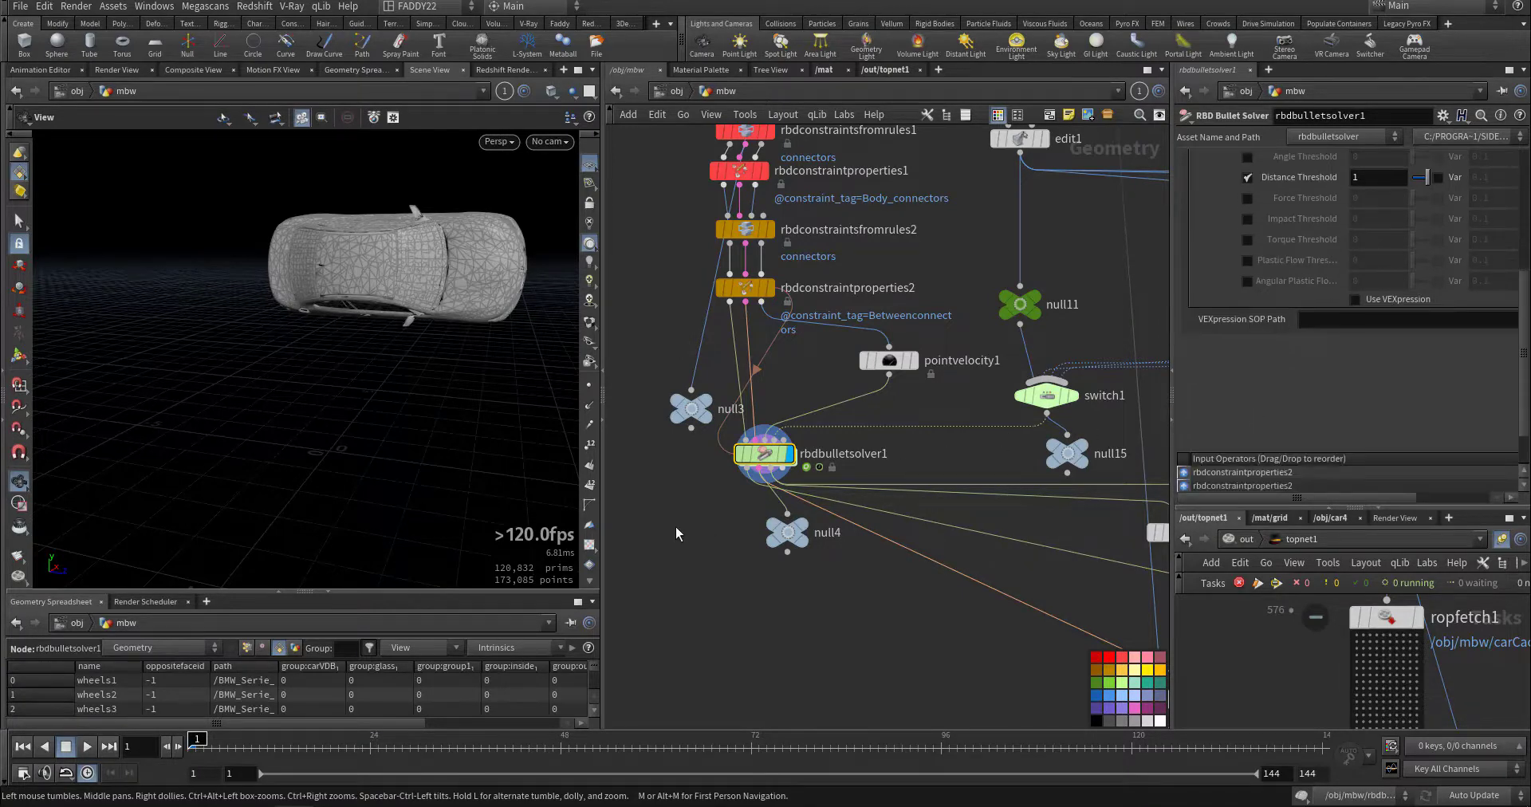
Survey the whole mbw network and go up to the object level to show the car1 to car4 objects.
scroll(918, 471, down, 8)
middle_drag(1065, 478, 642, 600)
scroll(853, 498, down, 6)
middle_drag(853, 497, 1033, 494)
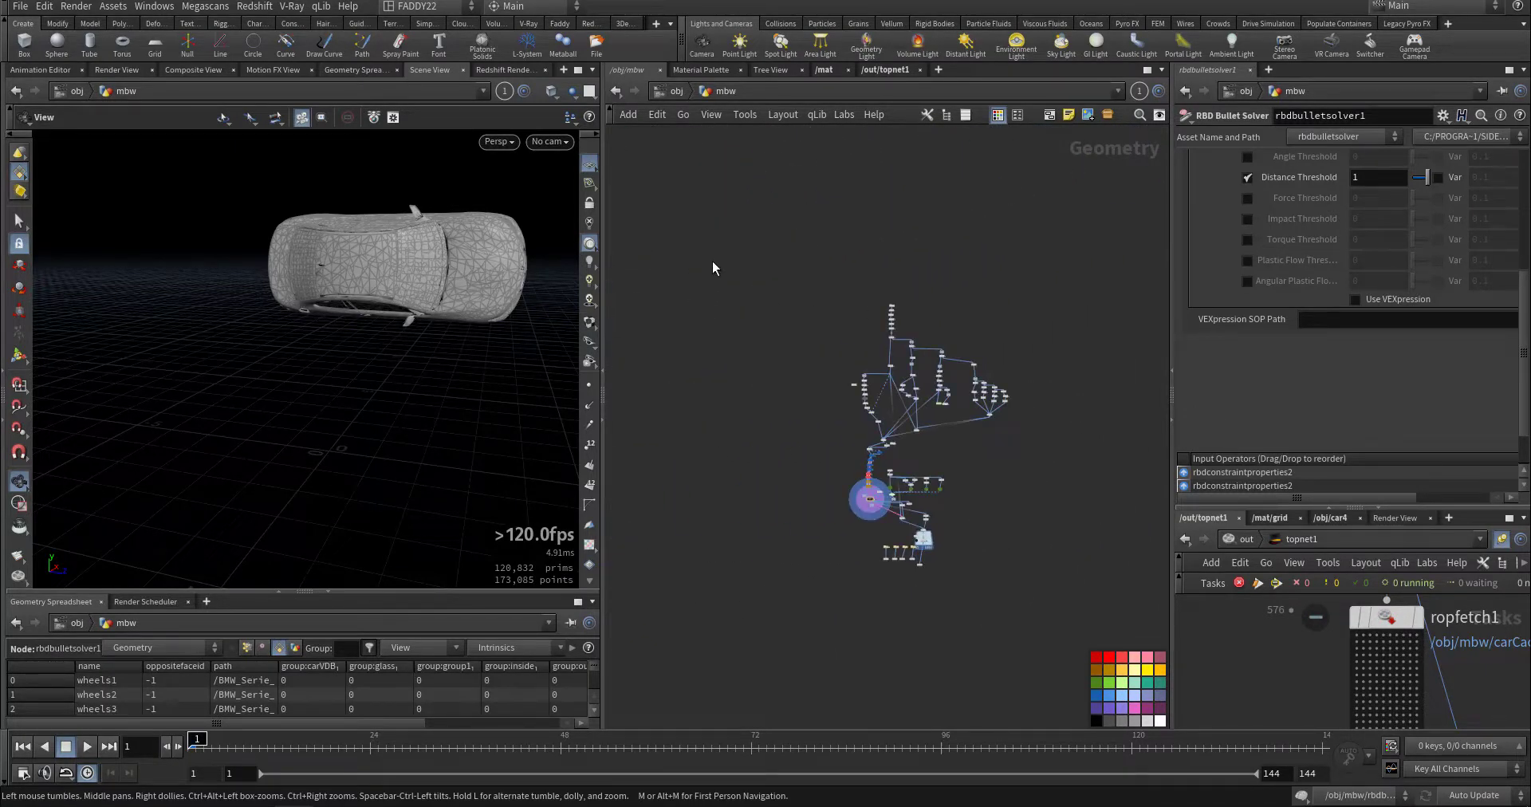
click(660, 94)
middle_drag(696, 446, 827, 509)
click(826, 509)
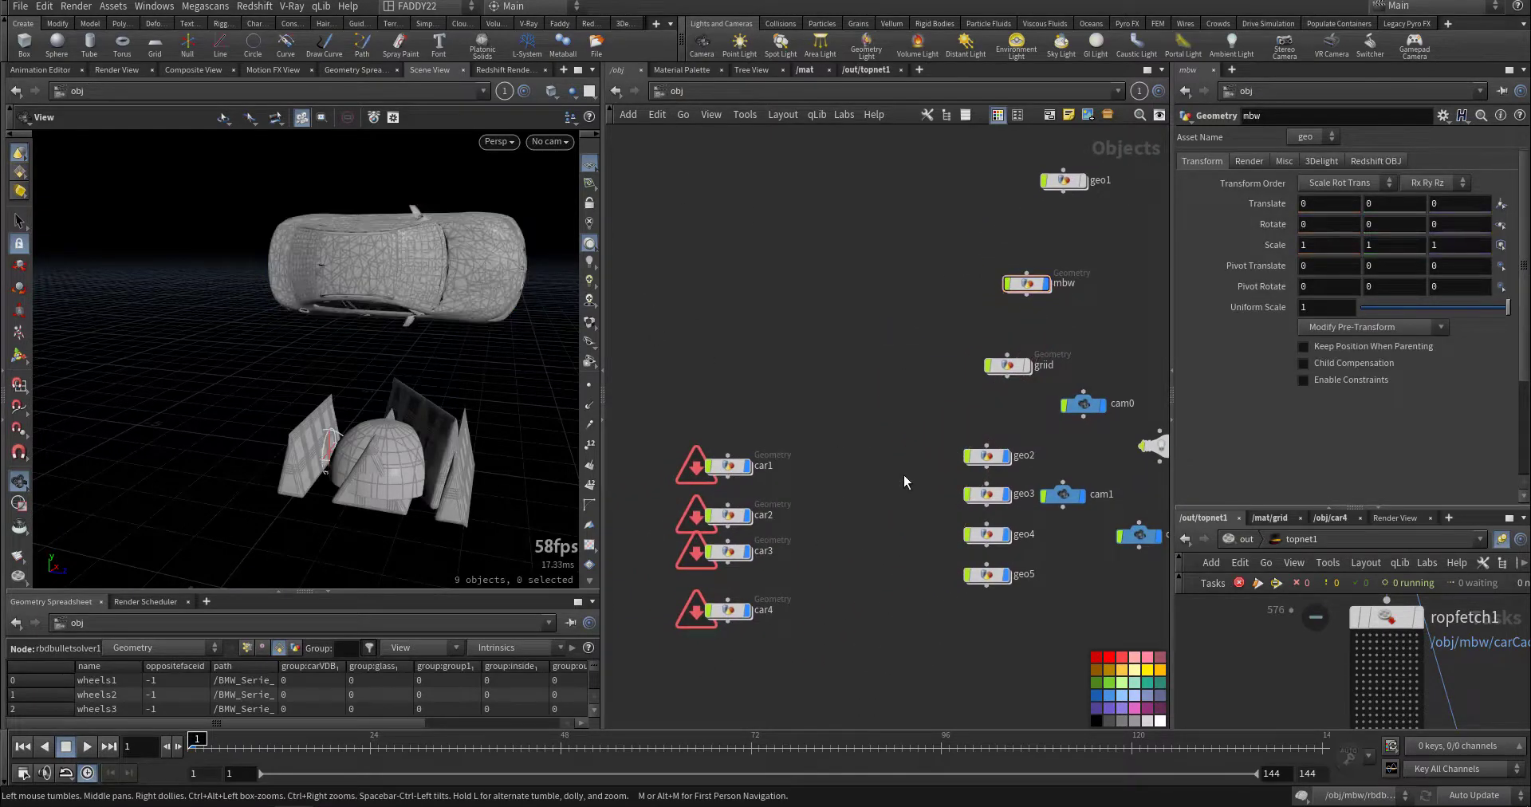
Look inside the car1 object, leave it and reopen the mbw geometry network.
double_click(729, 466)
key(u)
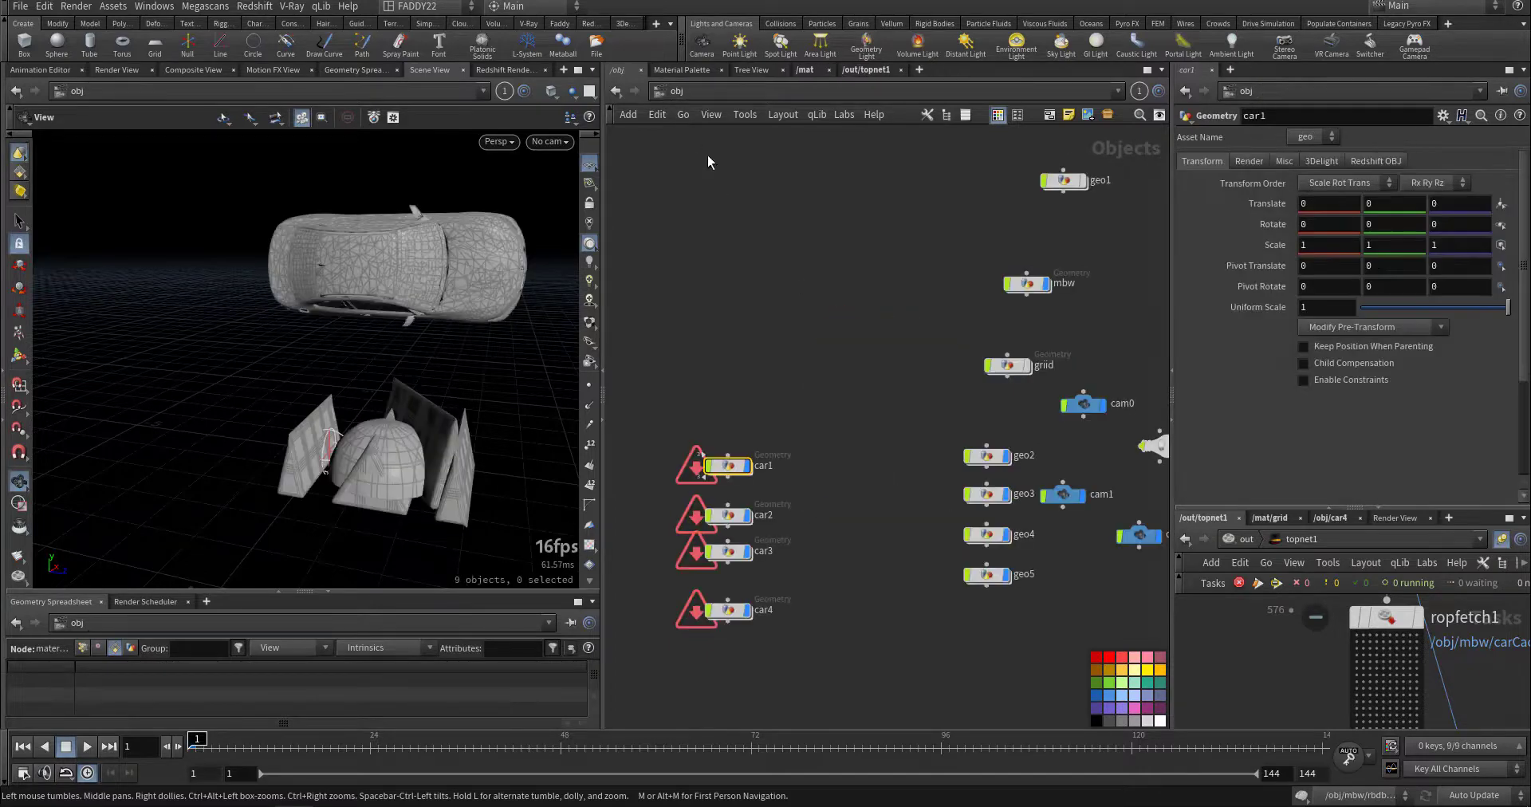
double_click(1025, 284)
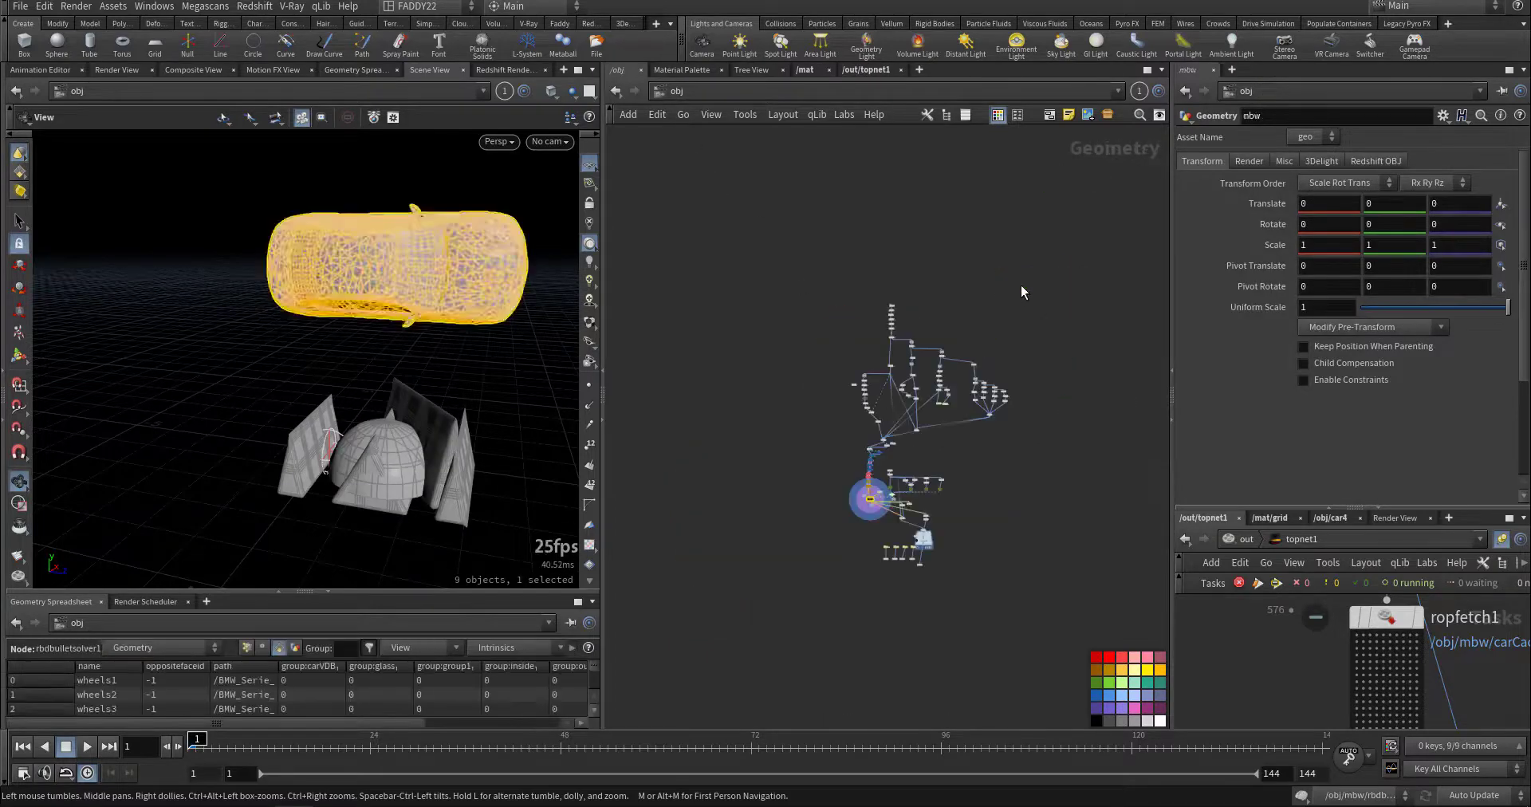
Select the material4 node below the file nodes to show its material assignments.
scroll(892, 513, up, 10)
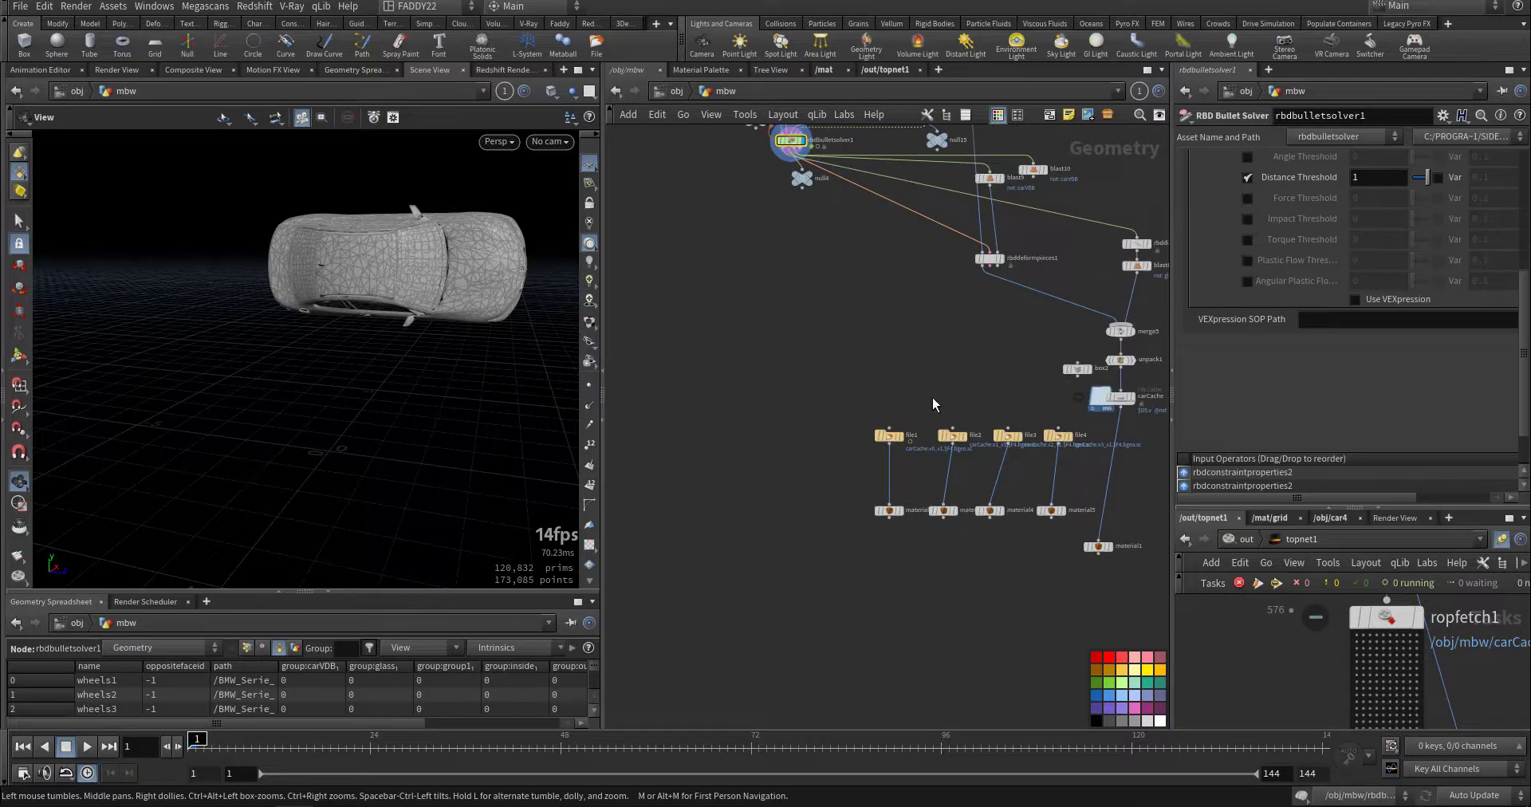
click(845, 519)
middle_drag(904, 583, 824, 660)
click(848, 508)
click(896, 507)
Display the null4 node below rbdbulletsolver1 and inspect the solver's constraint geometry in the viewport.
middle_drag(768, 489, 774, 645)
scroll(788, 541, up, 4)
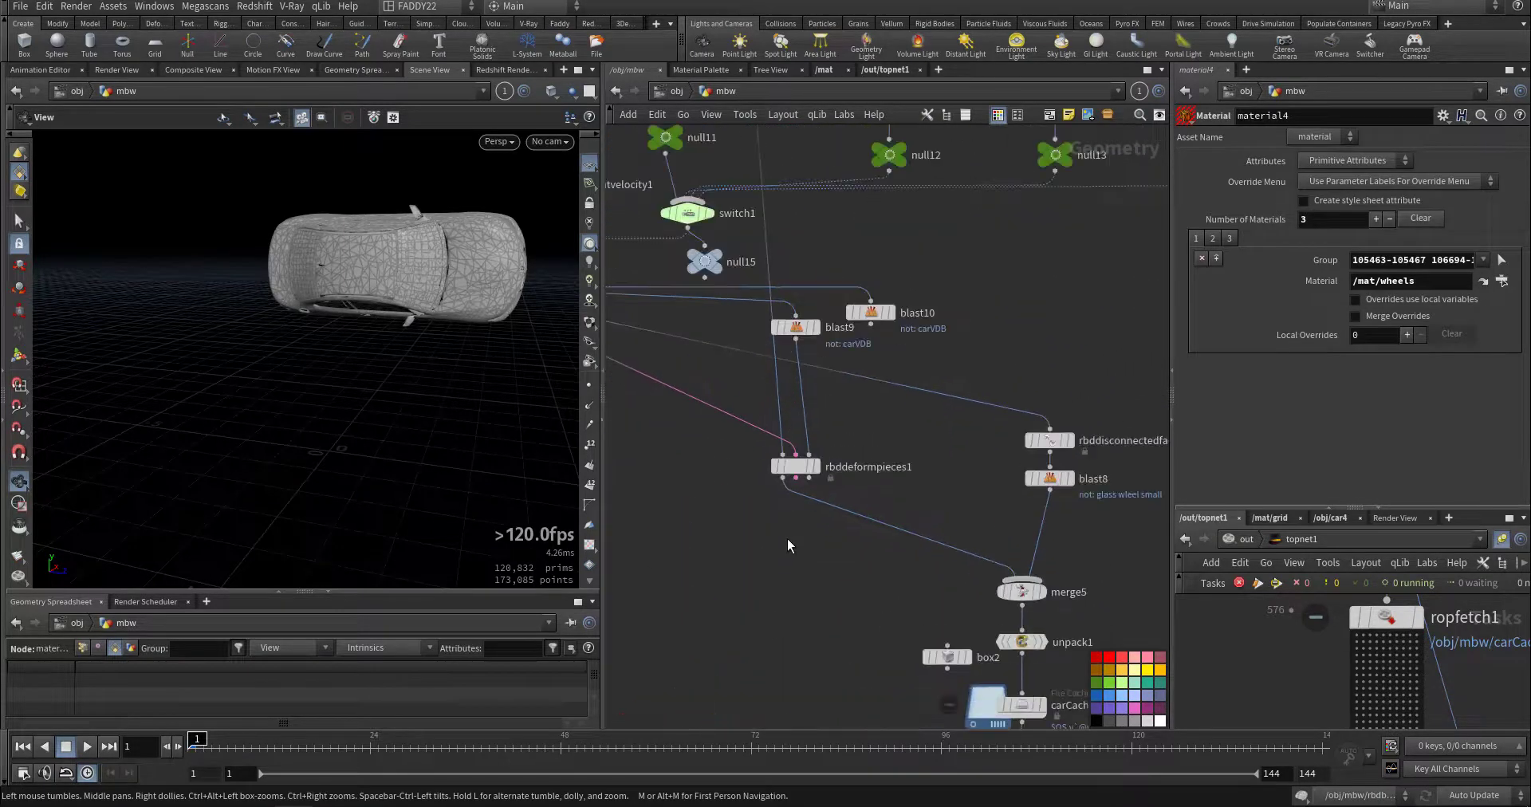
middle_drag(777, 539, 940, 581)
middle_drag(711, 444, 786, 474)
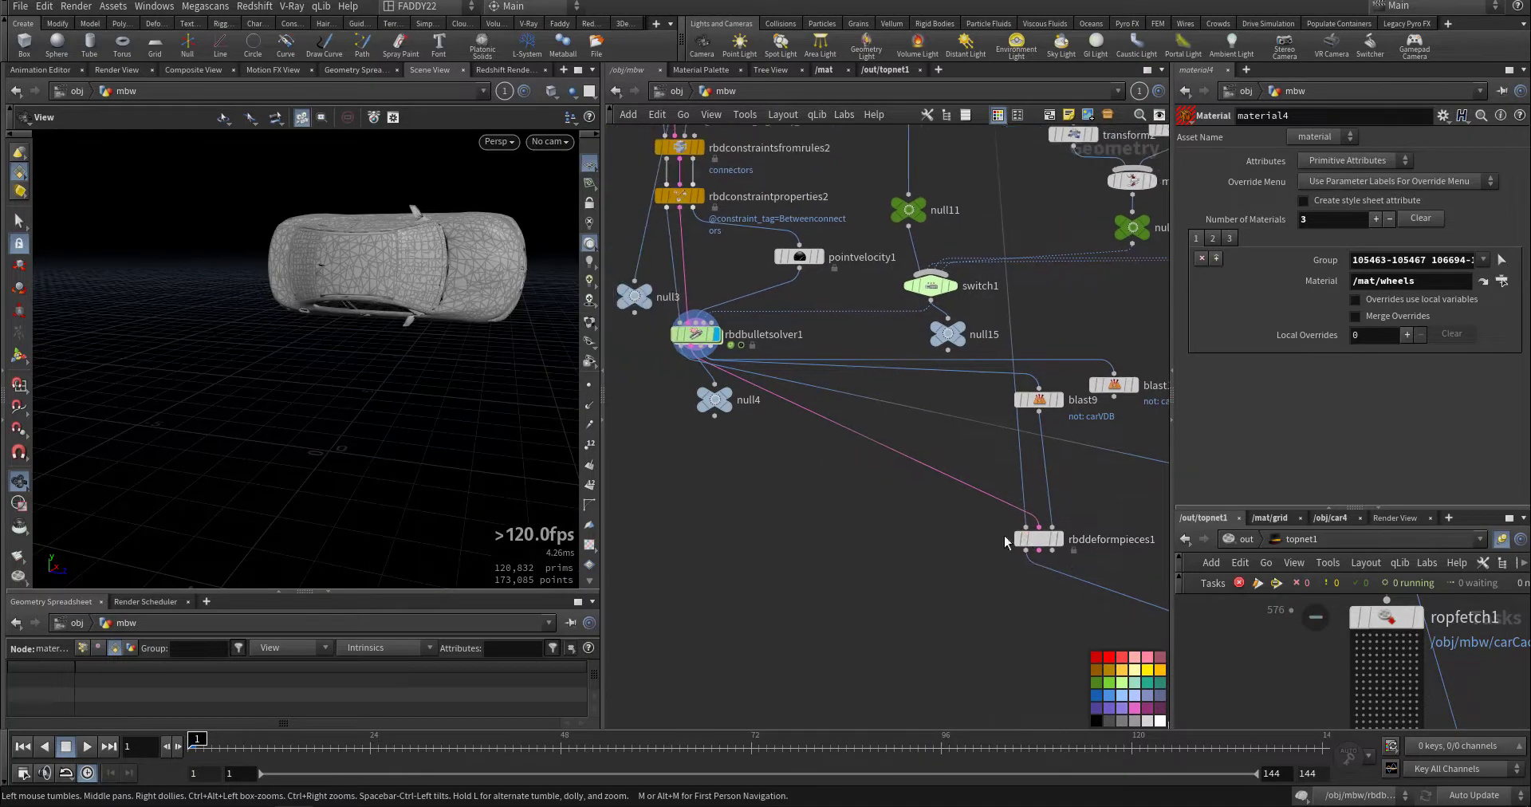
middle_drag(976, 467, 930, 503)
scroll(807, 466, up, 2)
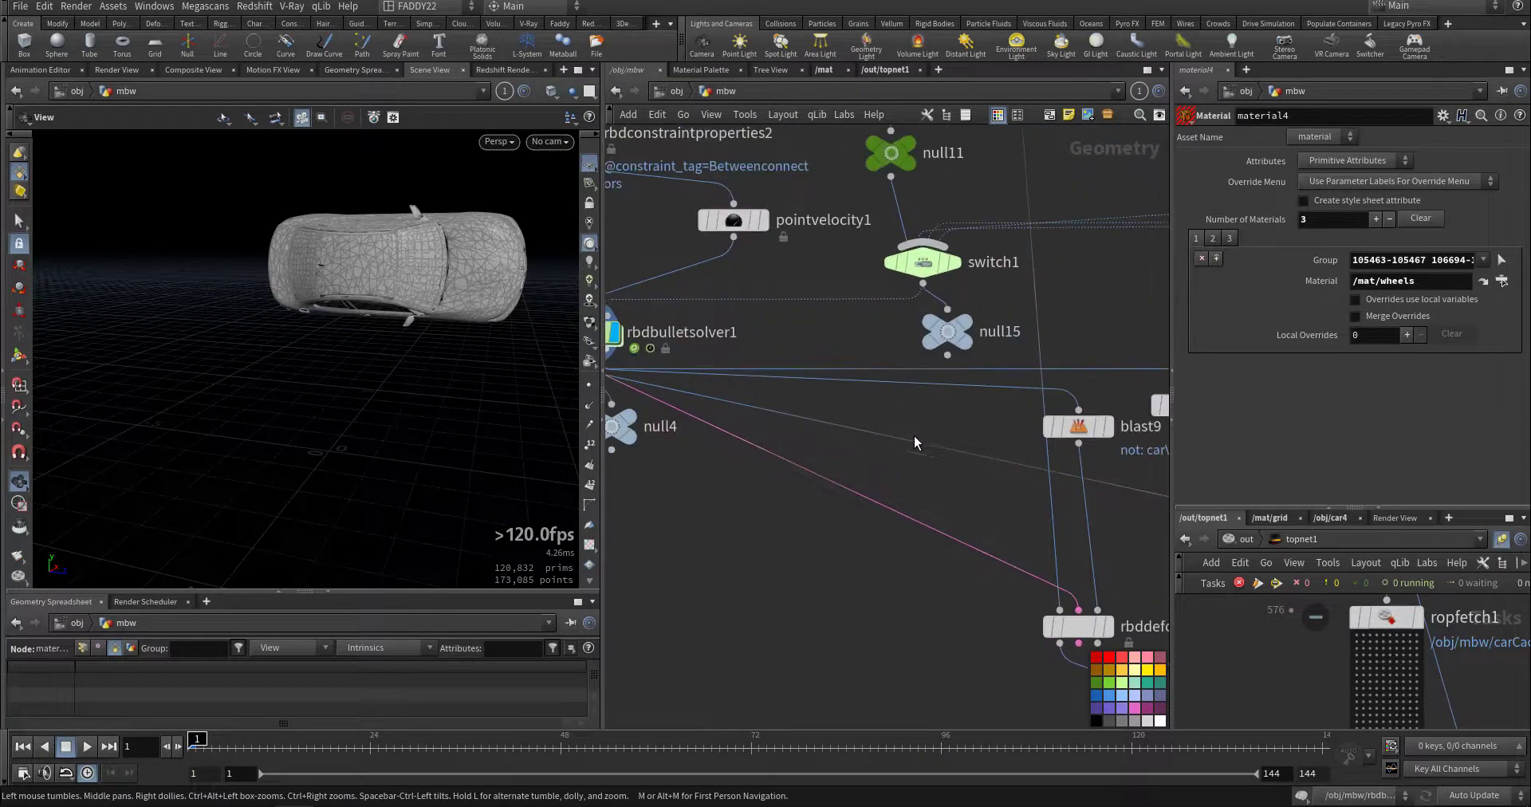
middle_drag(801, 502, 949, 533)
mouse_move(750, 460)
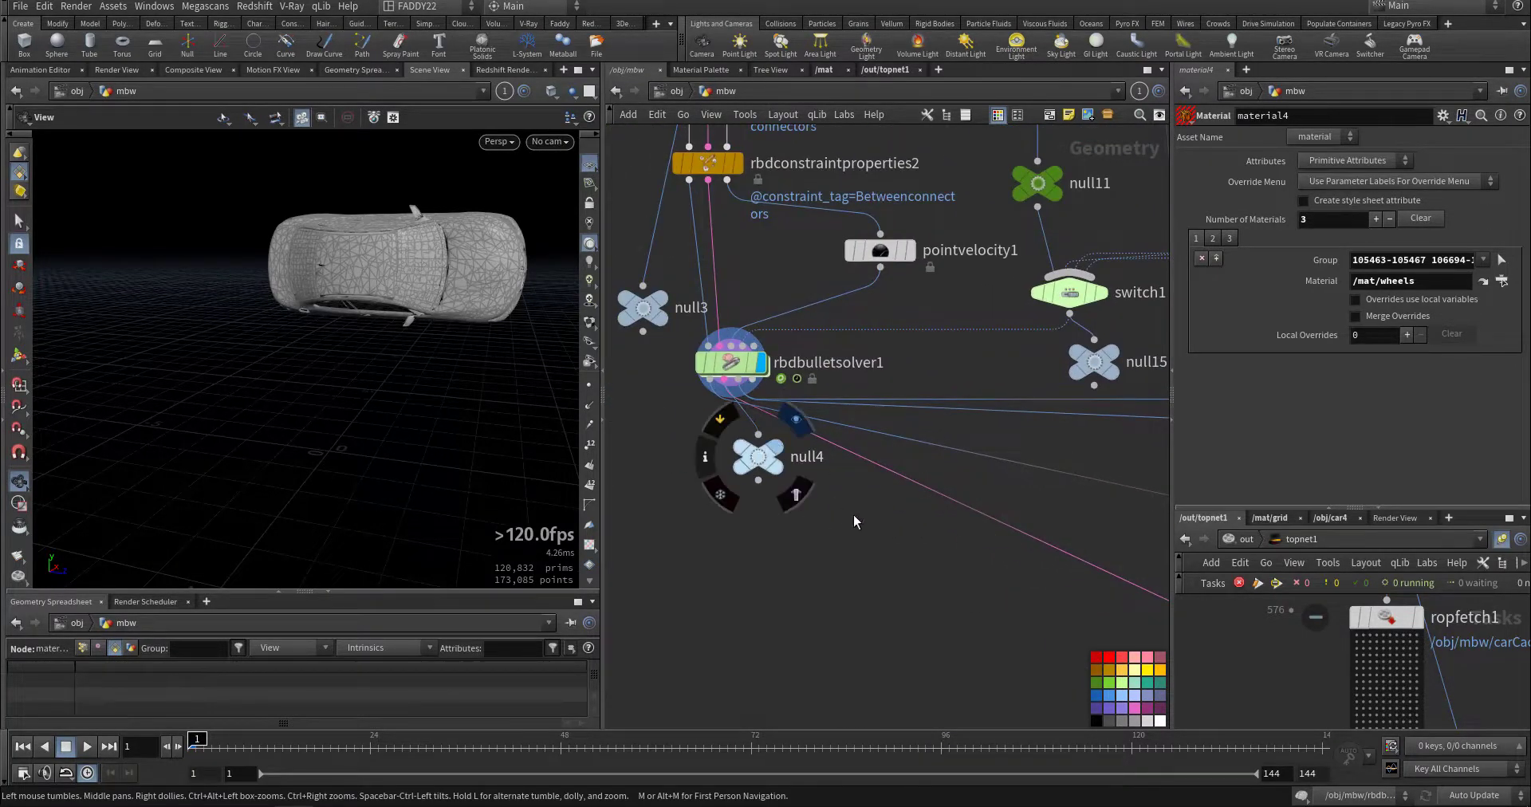
mouse_move(440, 335)
mouse_down()
mouse_move(433, 375)
mouse_move(436, 353)
mouse_up()
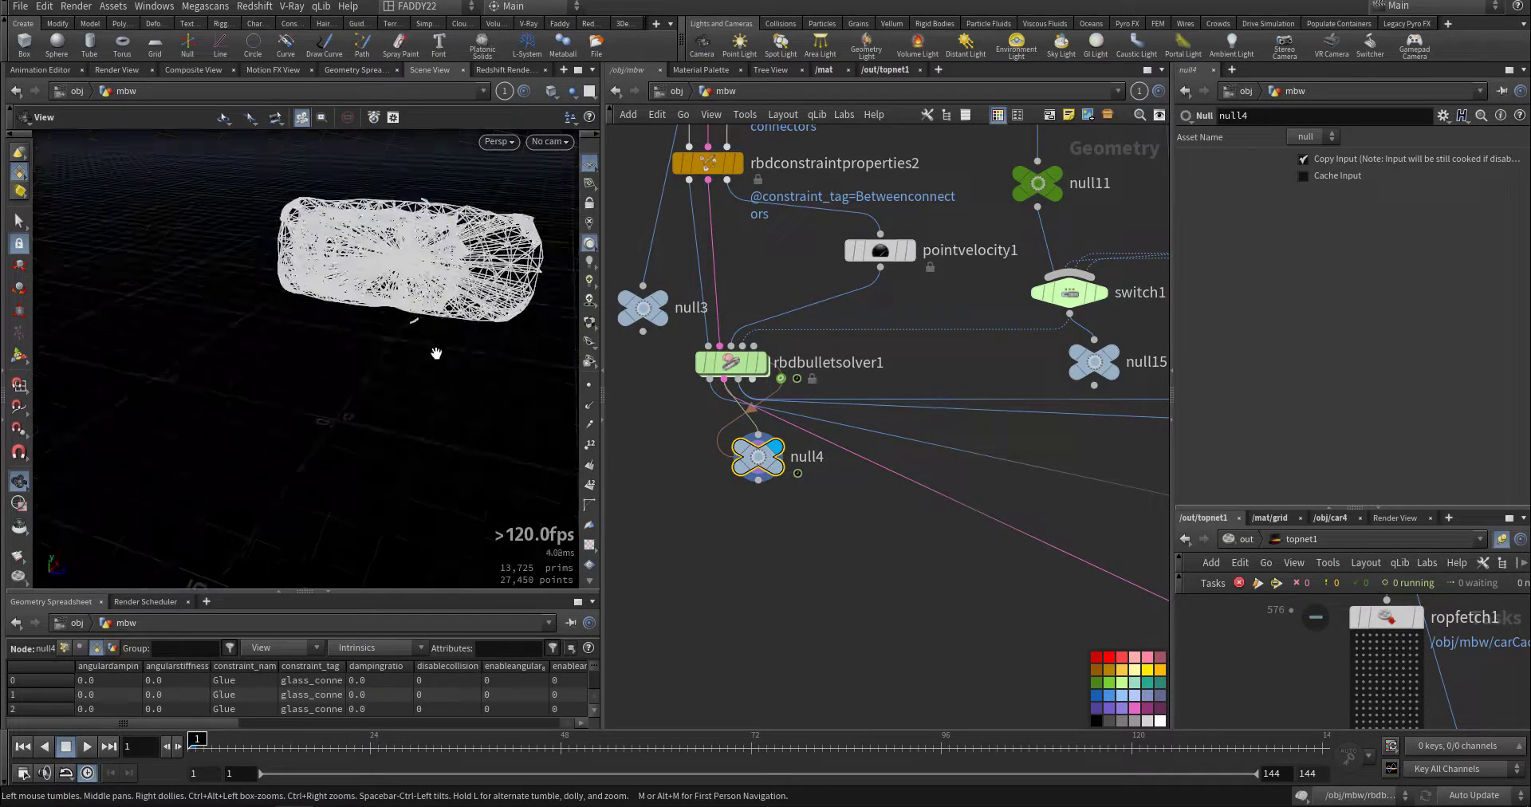
Select and display the blast9 node, checking its carVDB group and the isolated car body pieces.
middle_drag(775, 528, 595, 524)
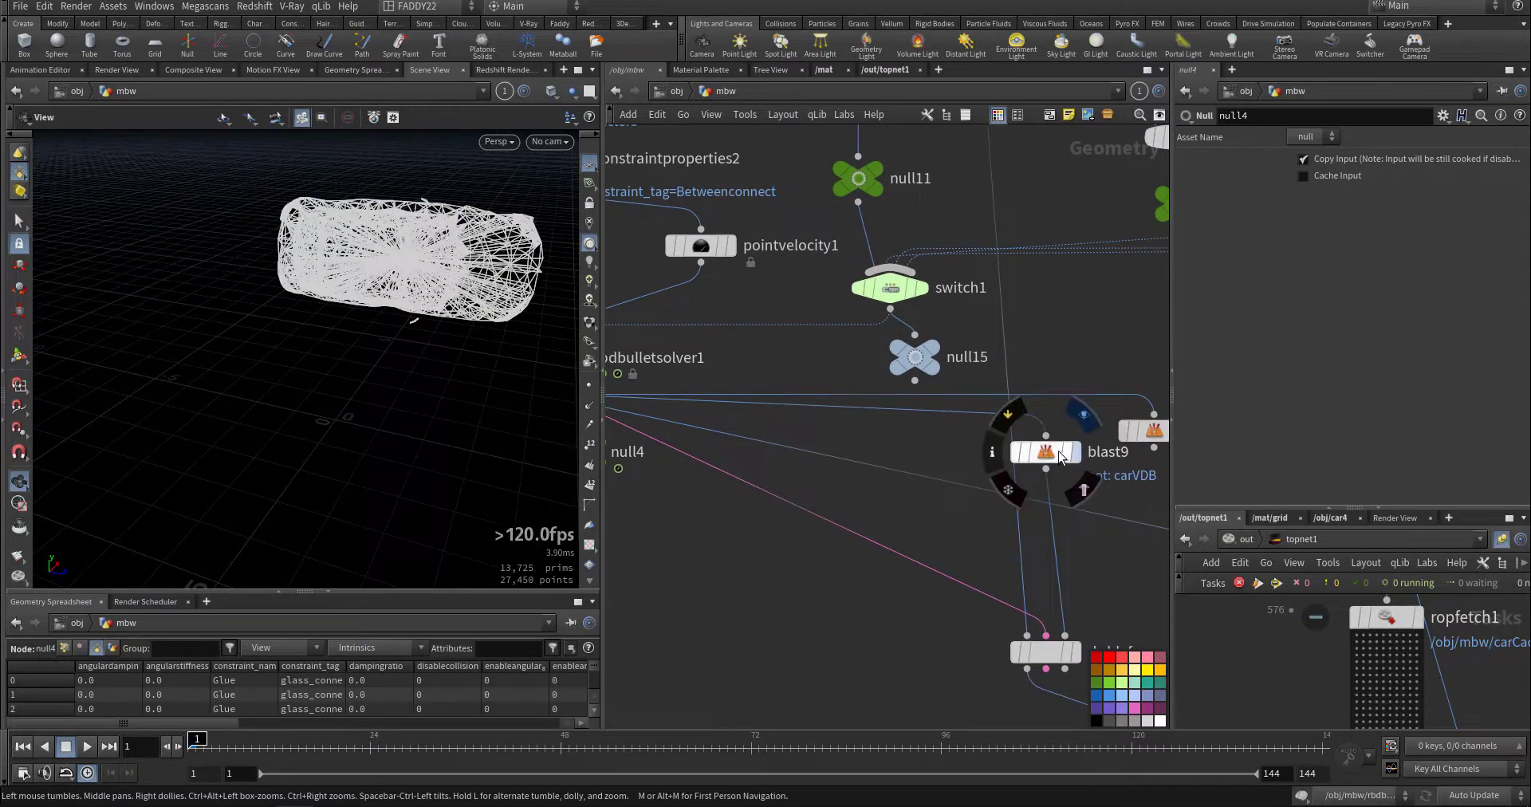
click(1056, 454)
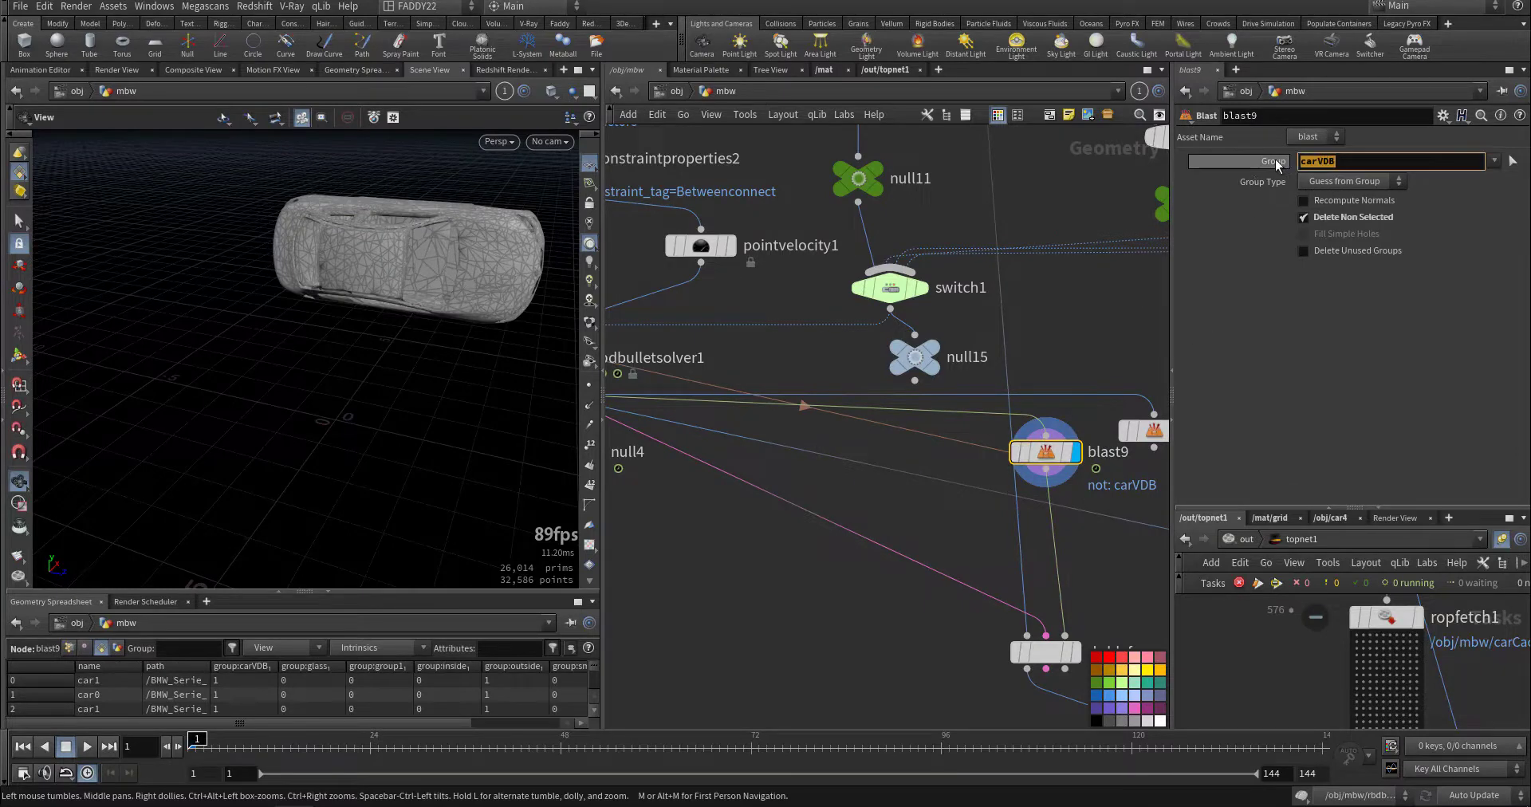
drag(441, 320, 420, 345)
Select and display rbddeformpieces1, check its Cluster Attribute and inspect the deformed car body from several angles.
middle_drag(868, 666, 810, 547)
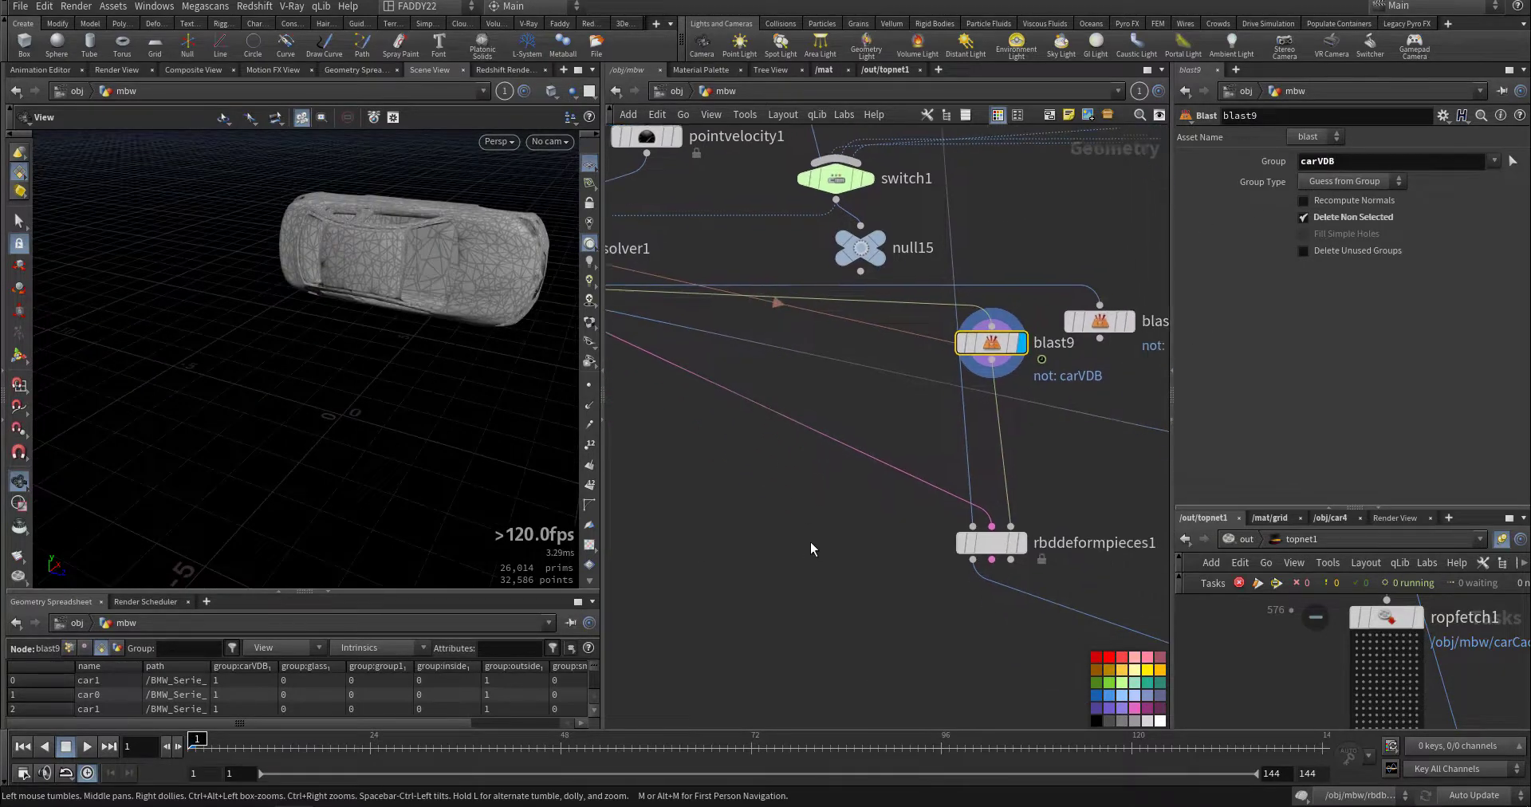
click(990, 548)
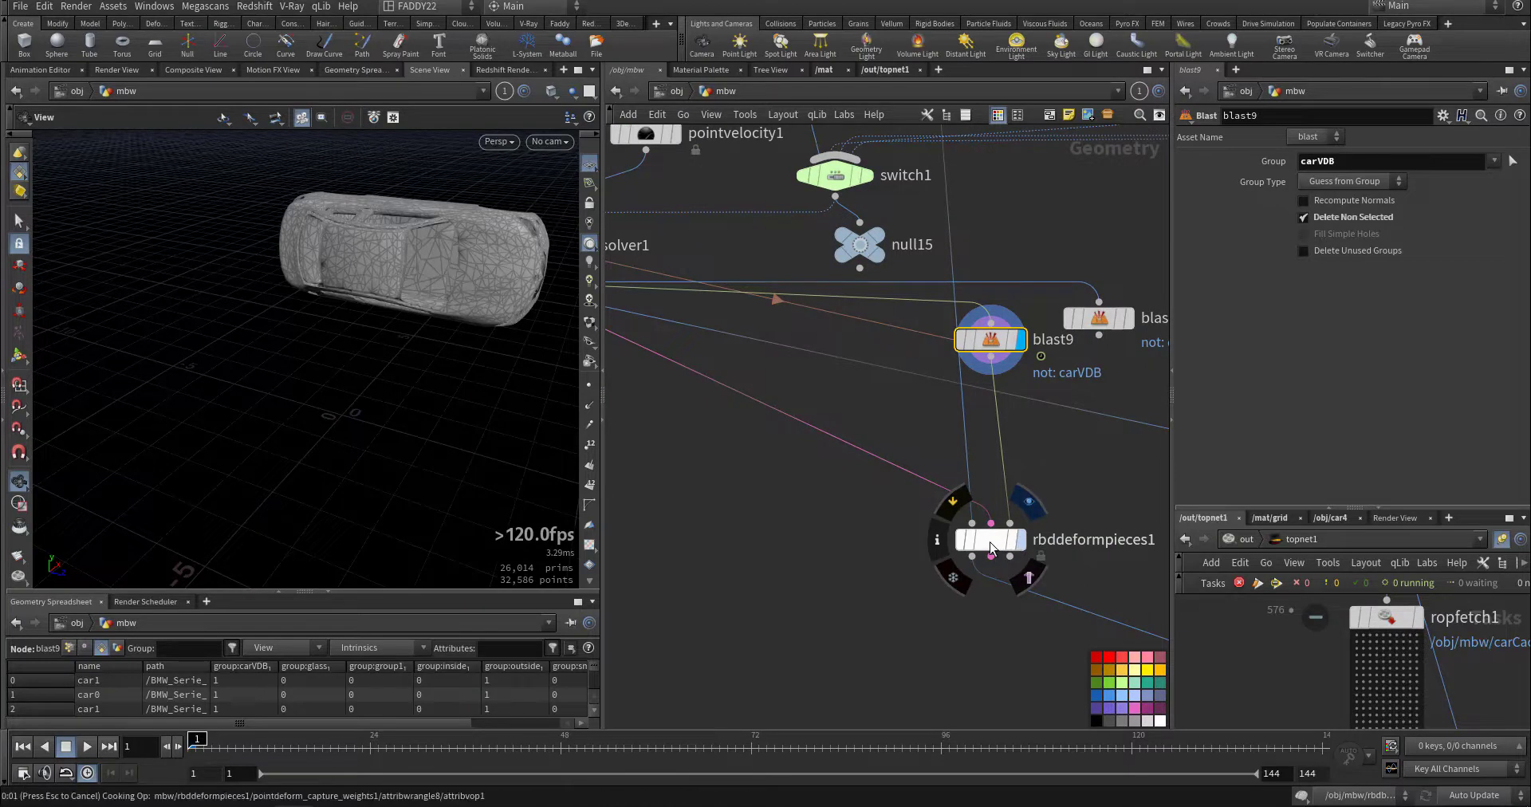
click(990, 547)
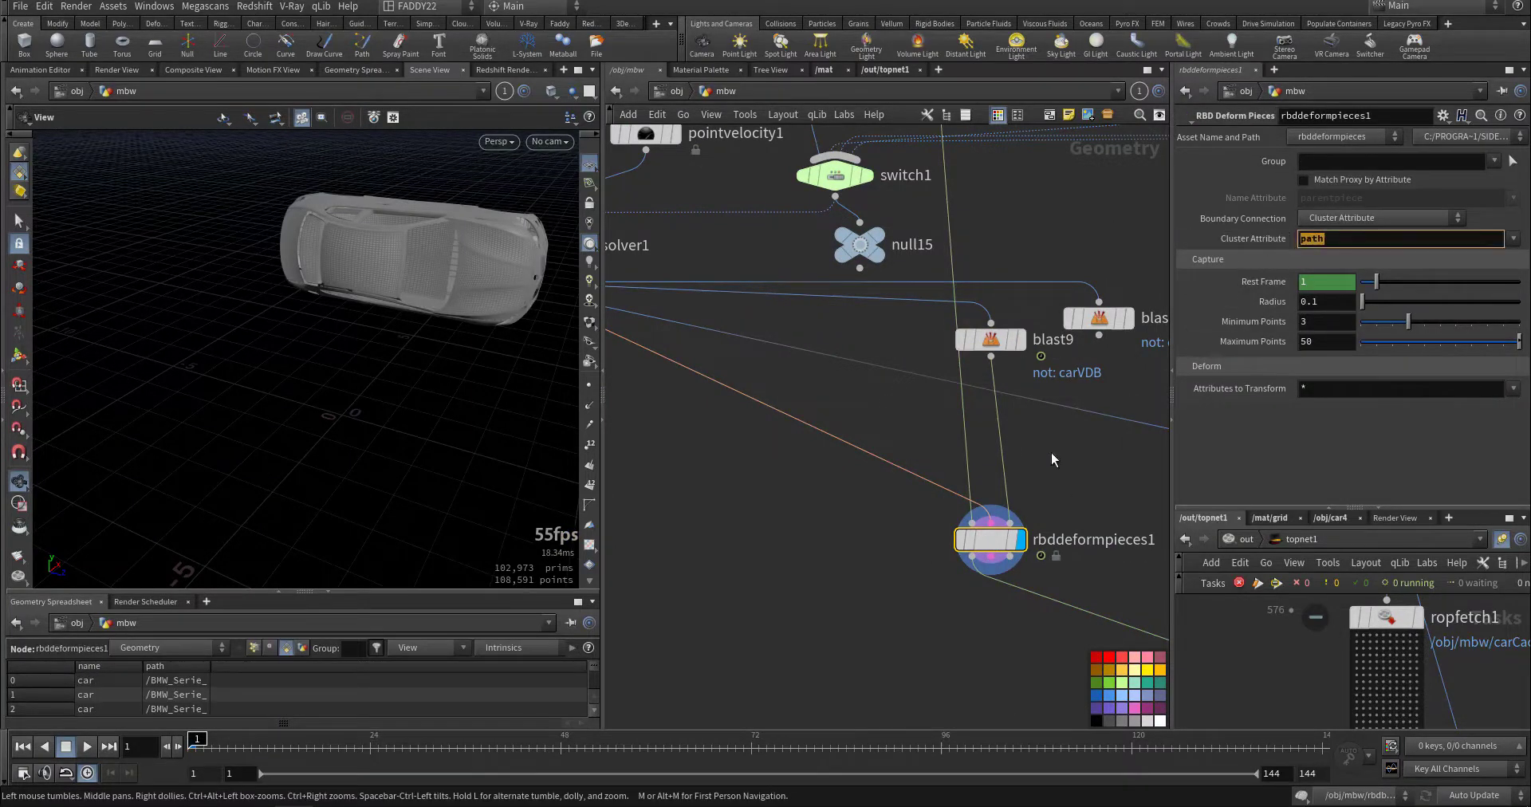
click(1512, 238)
middle_drag(1052, 477, 1040, 509)
middle_drag(403, 303, 384, 369)
drag(384, 369, 384, 378)
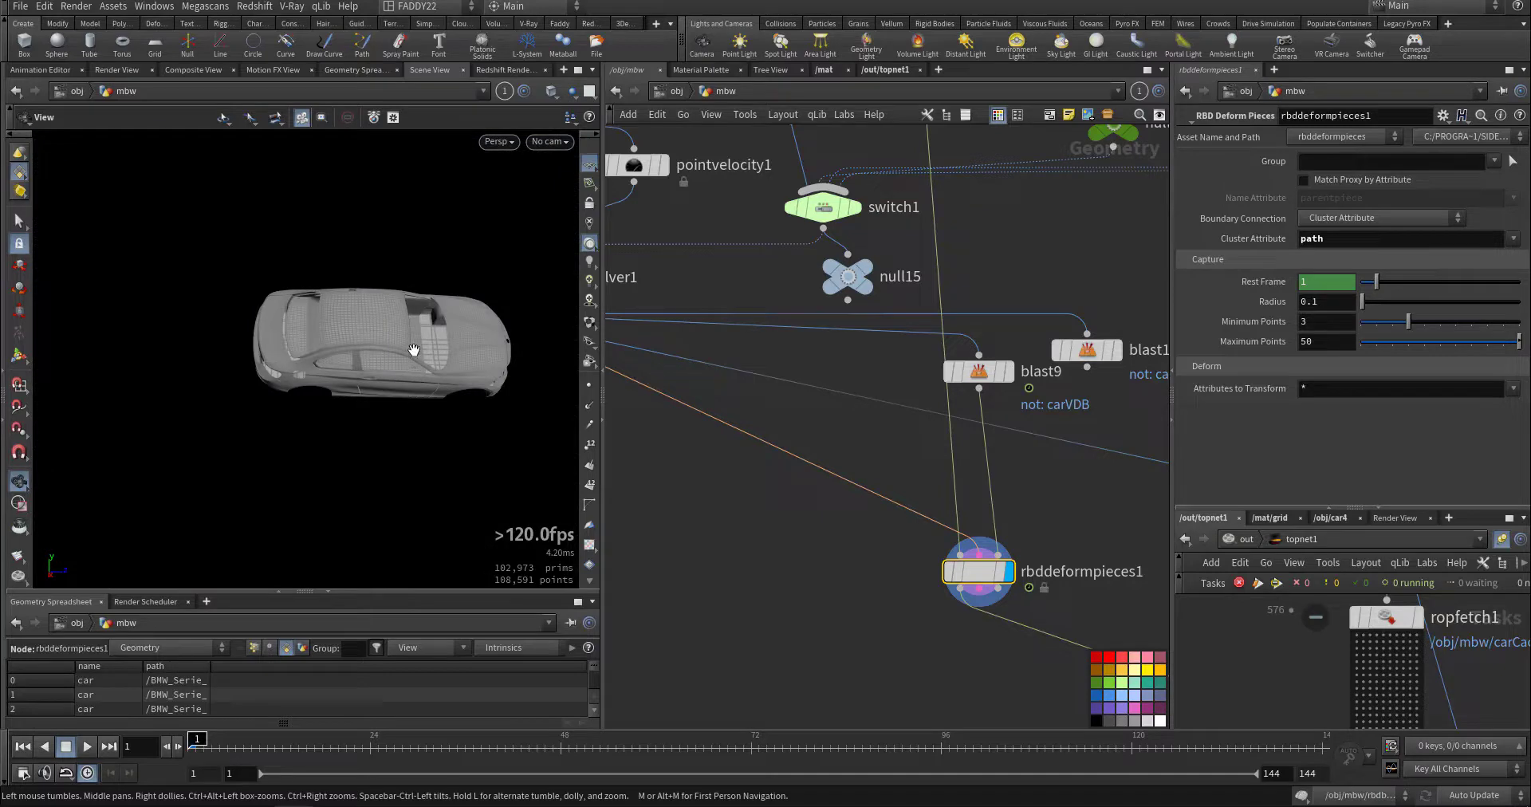
Trace the first input of rbddeformpieces1 up to the car attribute wrangle and display the original car body.
middle_drag(849, 433, 907, 516)
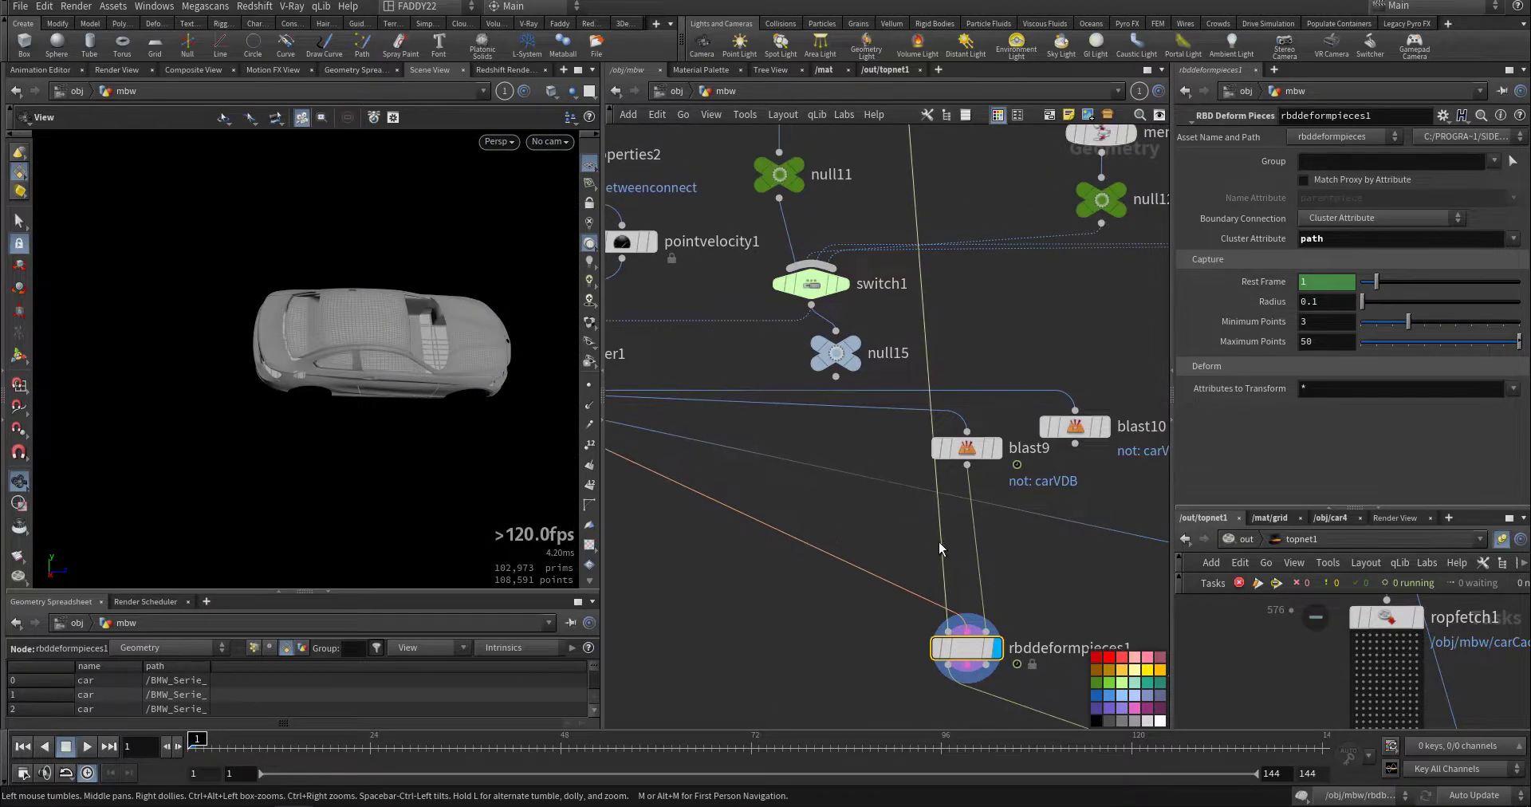
mouse_move(953, 638)
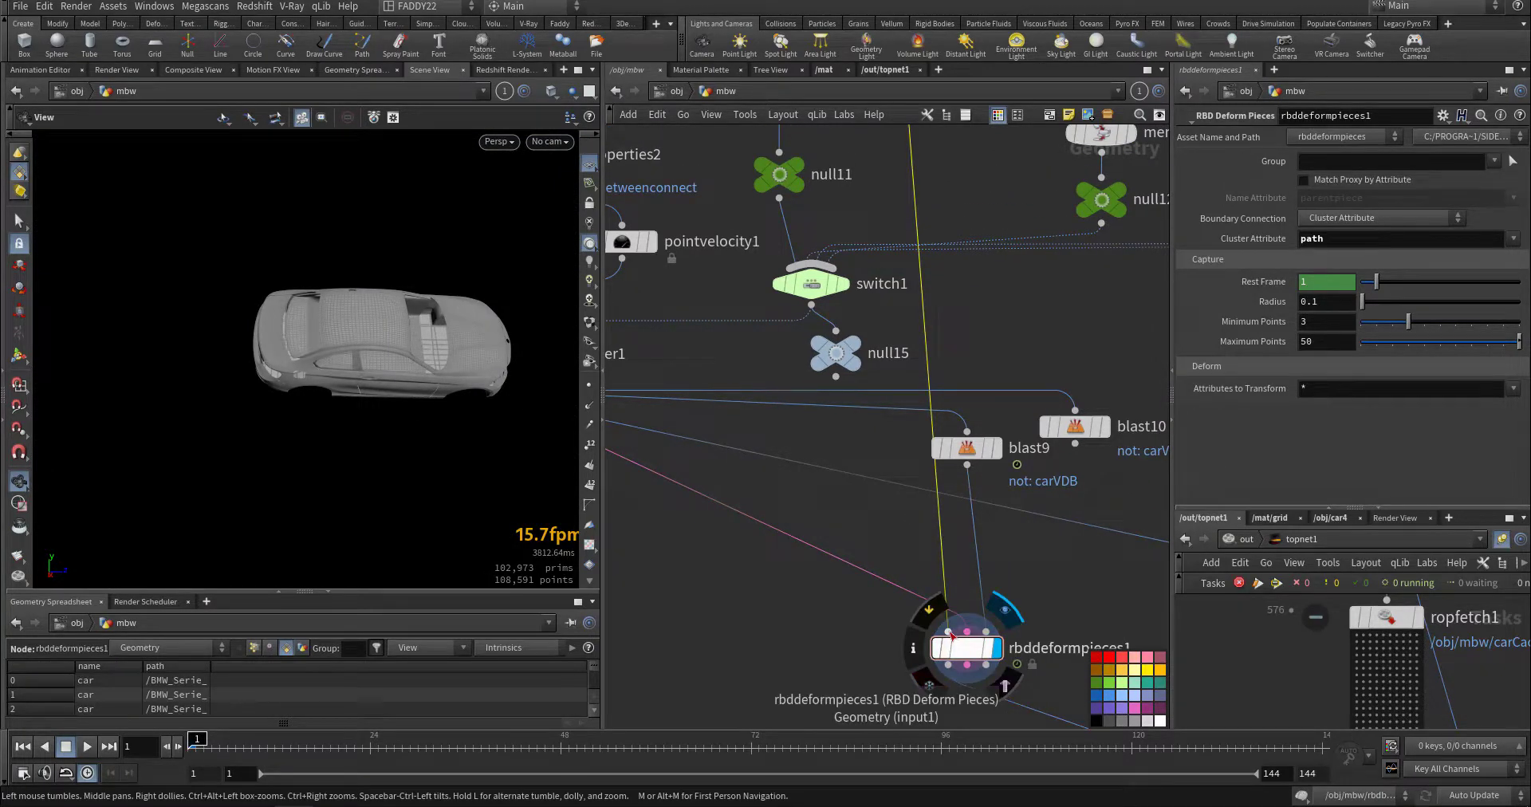
scroll(950, 634, down, 7)
middle_drag(963, 452, 994, 654)
scroll(941, 439, up, 6)
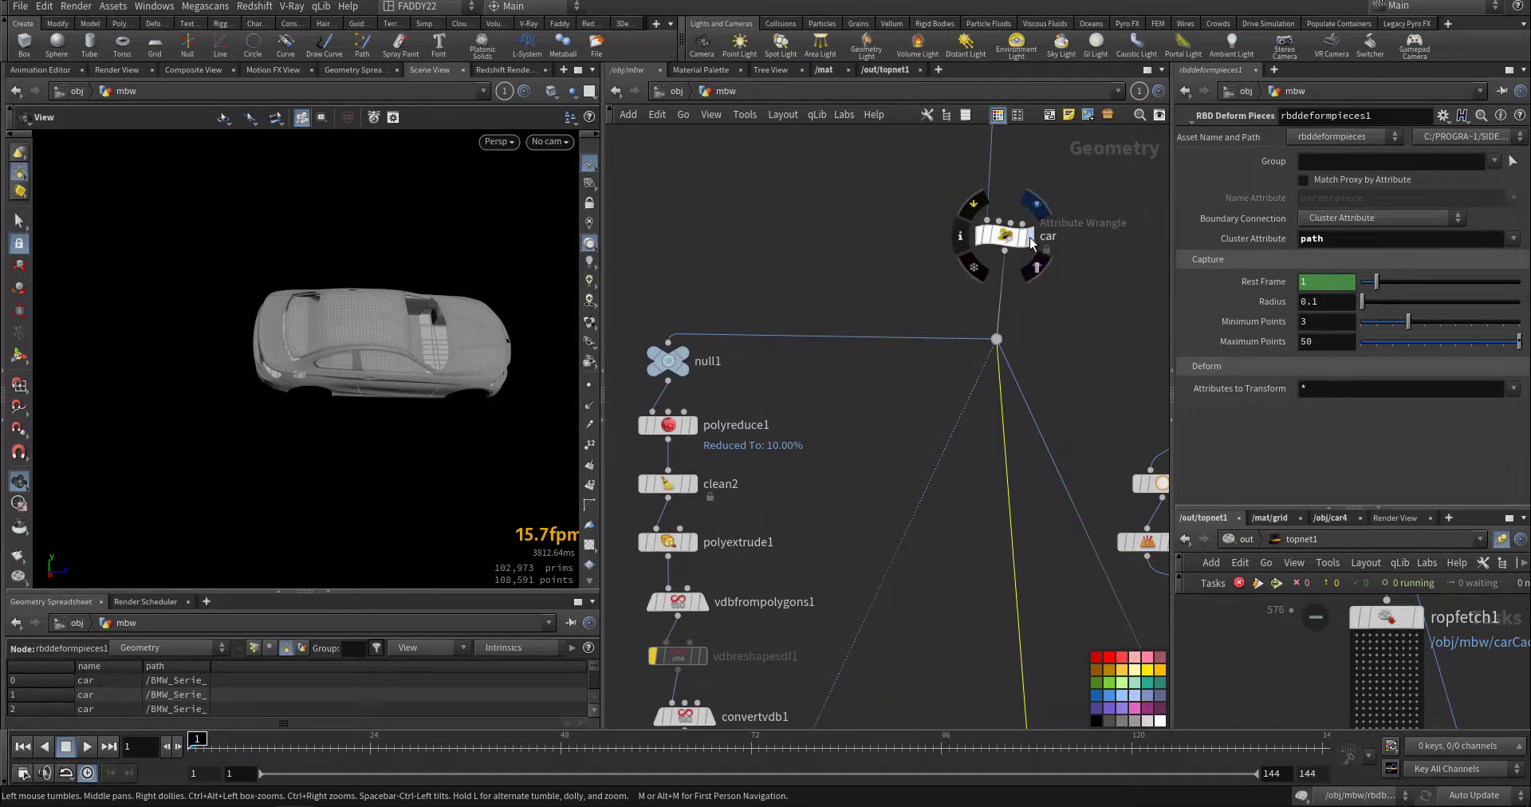
click(1031, 243)
mouse_move(414, 347)
mouse_down()
mouse_move(421, 420)
mouse_move(401, 362)
mouse_up()
mouse_move(401, 362)
right_down()
mouse_move(613, 339)
mouse_move(383, 366)
right_up()
drag(383, 366, 276, 325)
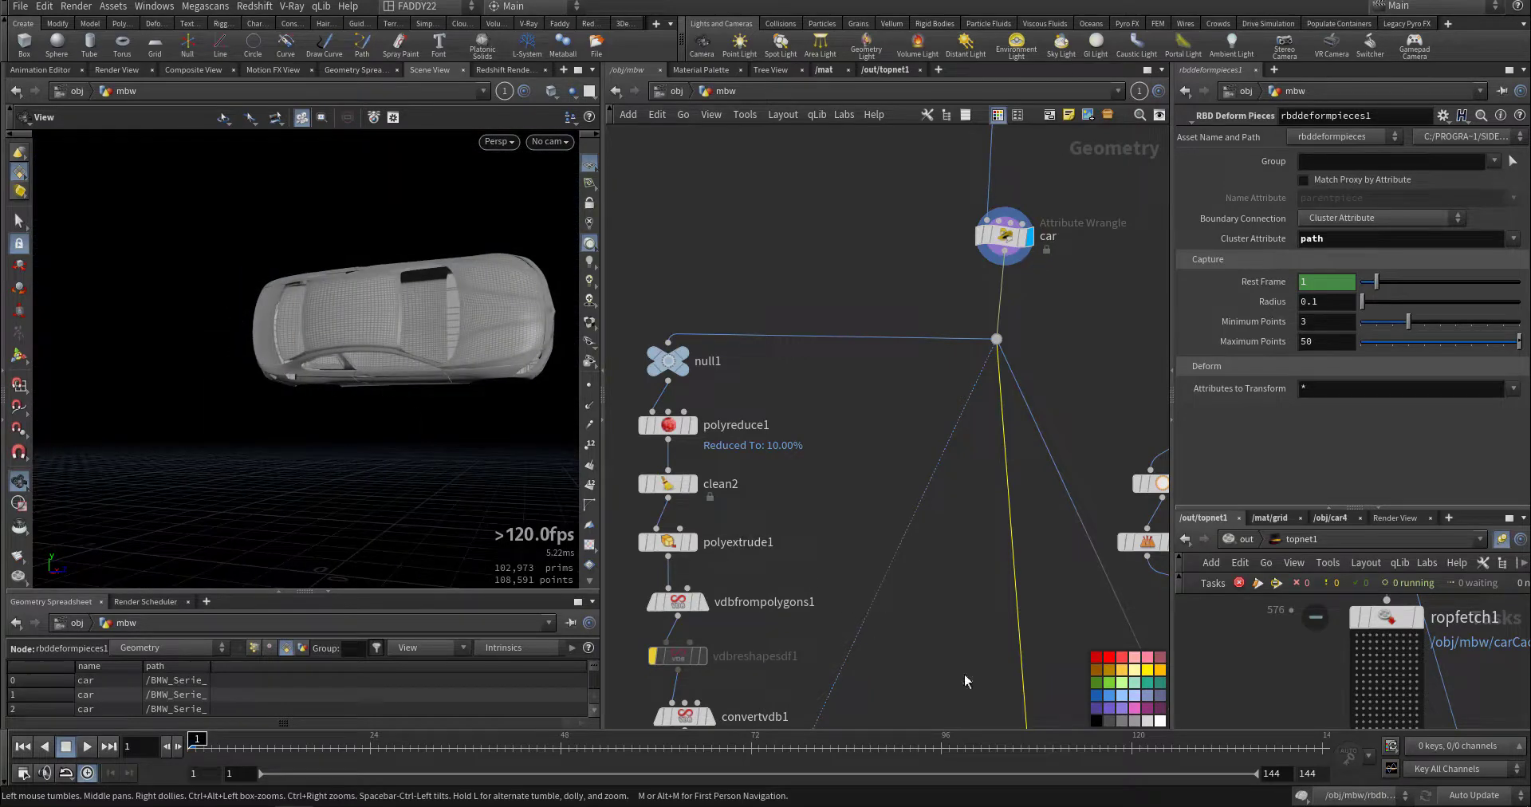
Follow the connection from the car wrangle back down to rbddeformpieces1 and display the fractured geometry of blast9.
middle_drag(964, 675, 904, 397)
scroll(923, 561, down, 8)
scroll(963, 630, up, 2)
middle_drag(963, 629, 974, 428)
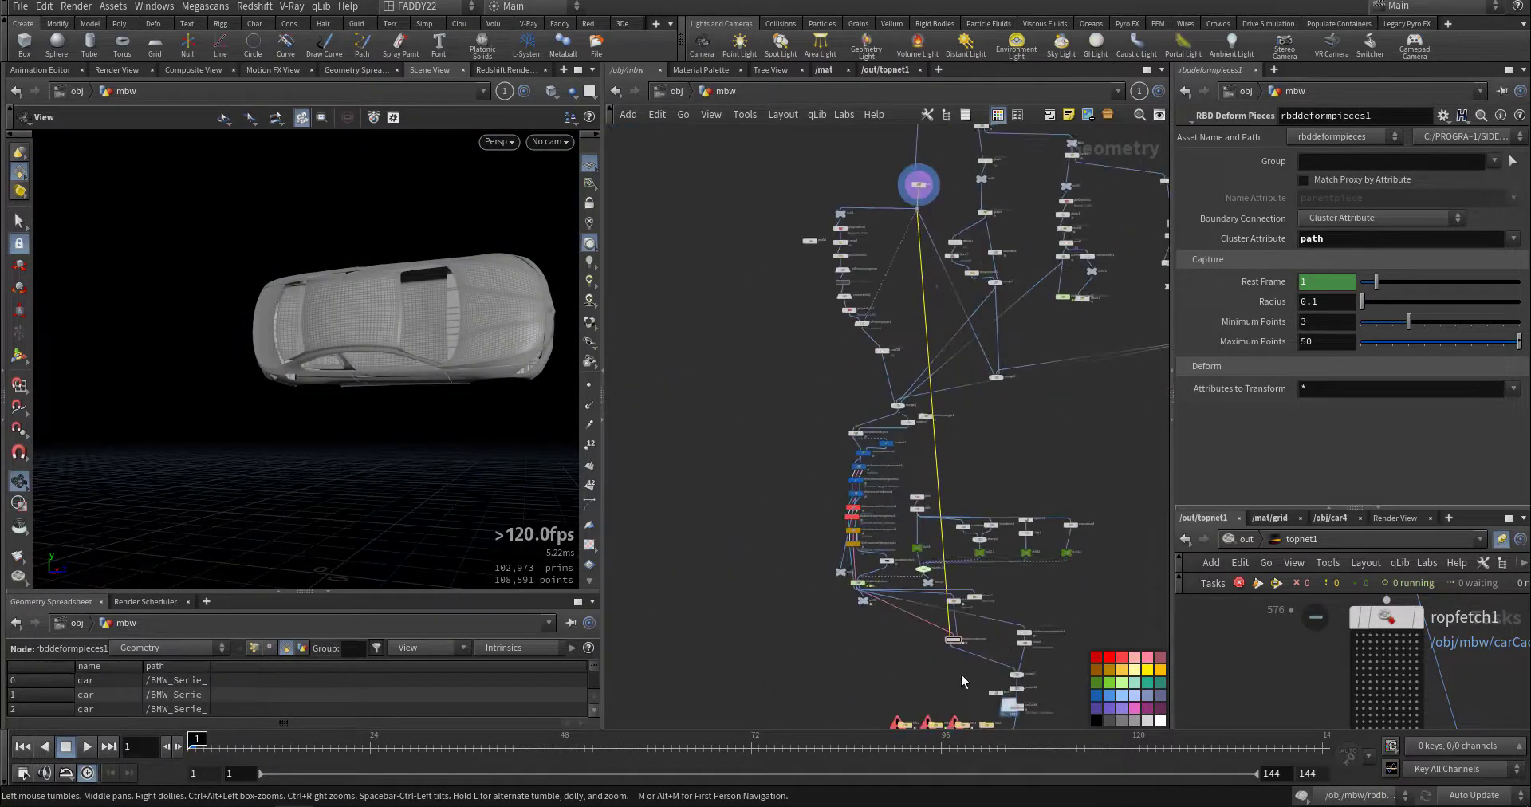
scroll(976, 638, up, 6)
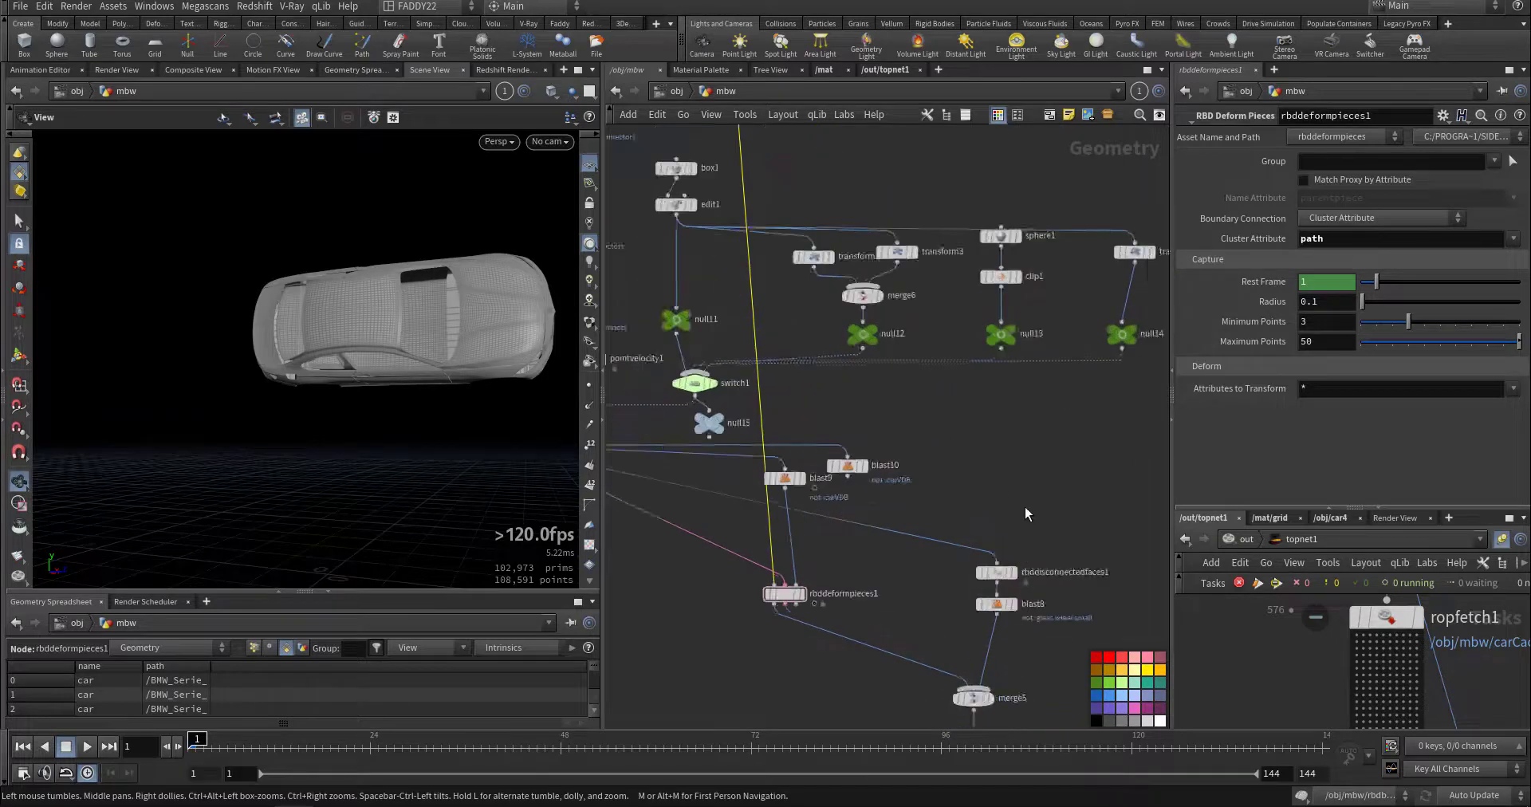
scroll(1025, 505, up, 2)
middle_drag(1041, 552, 1019, 468)
click(759, 399)
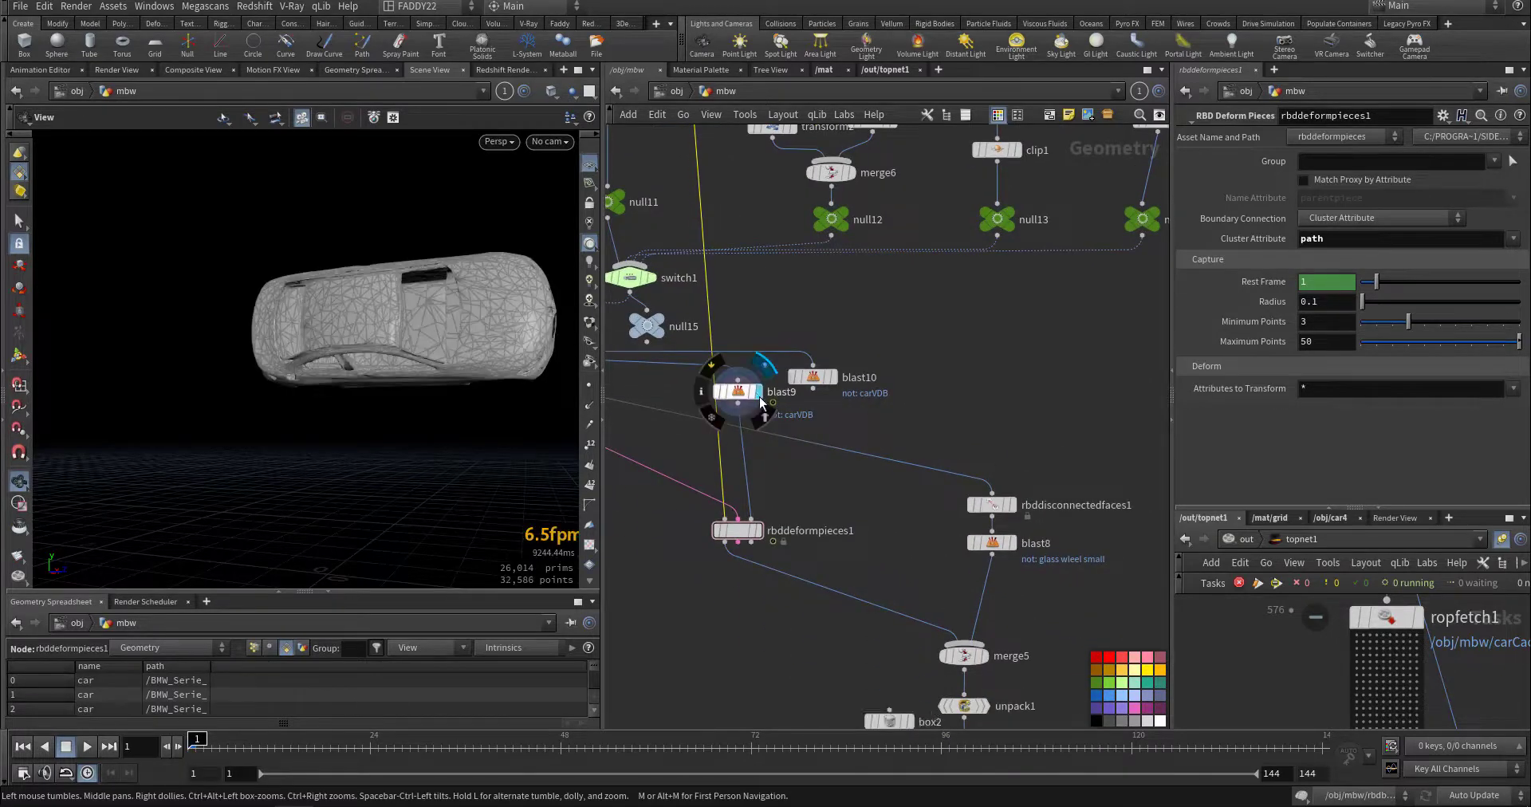
Select and display rbddisconnectedfaces1, reviewing its glass group and the options of its Mode parameter.
middle_drag(904, 546, 891, 489)
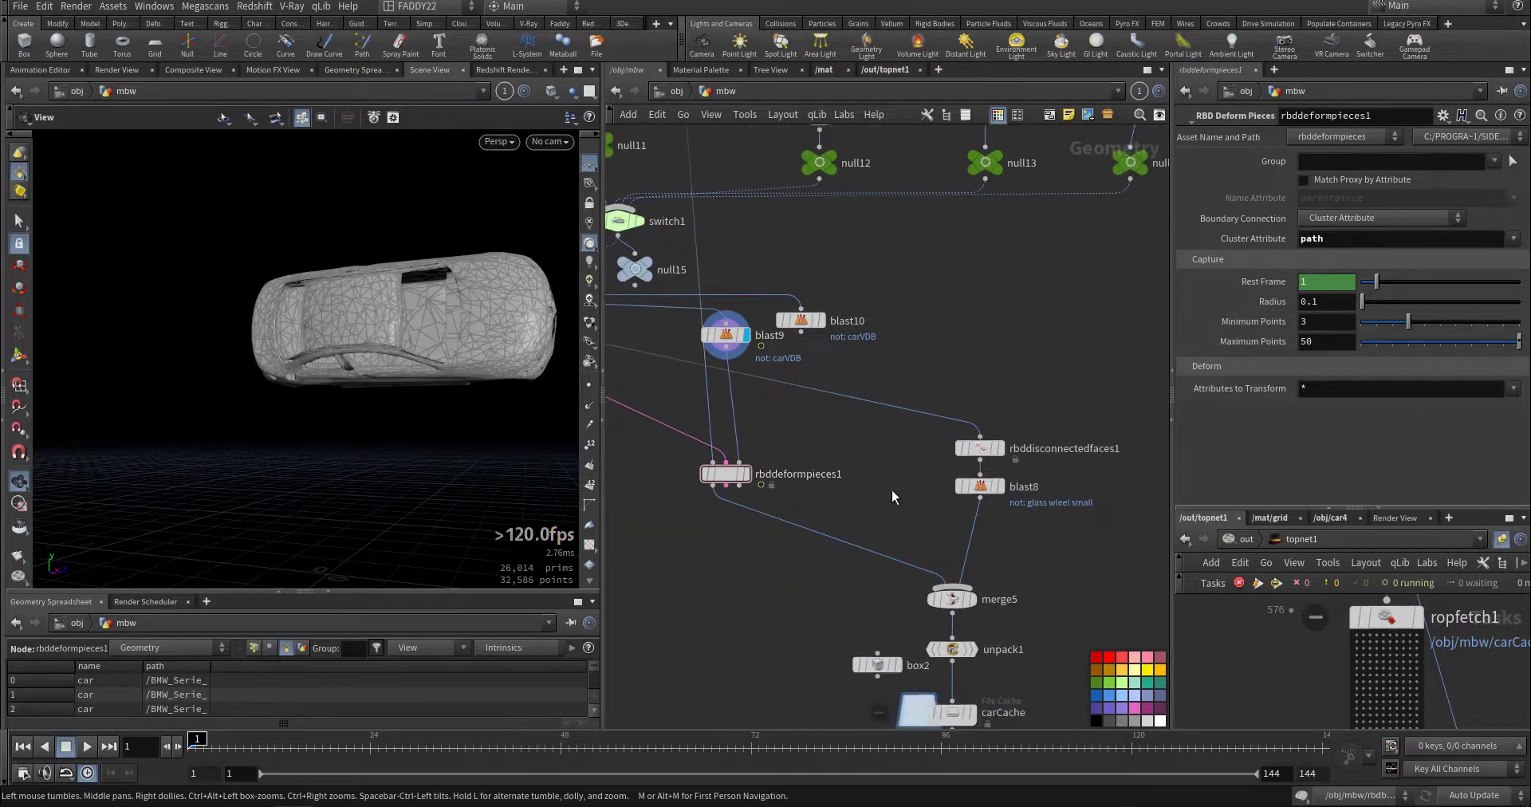
click(1003, 448)
click(978, 446)
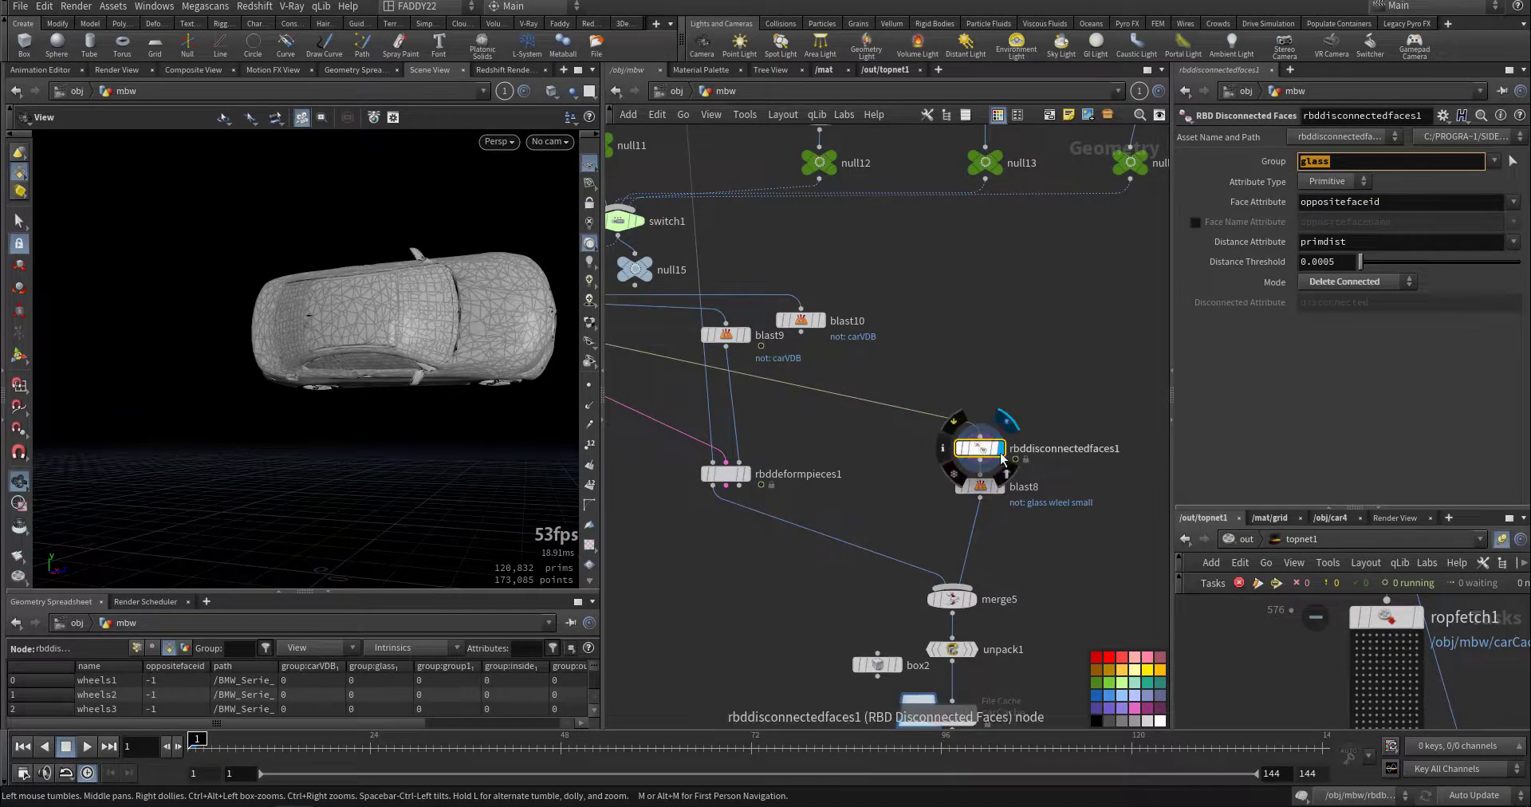
scroll(1000, 452, up, 3)
middle_drag(1070, 476, 1007, 471)
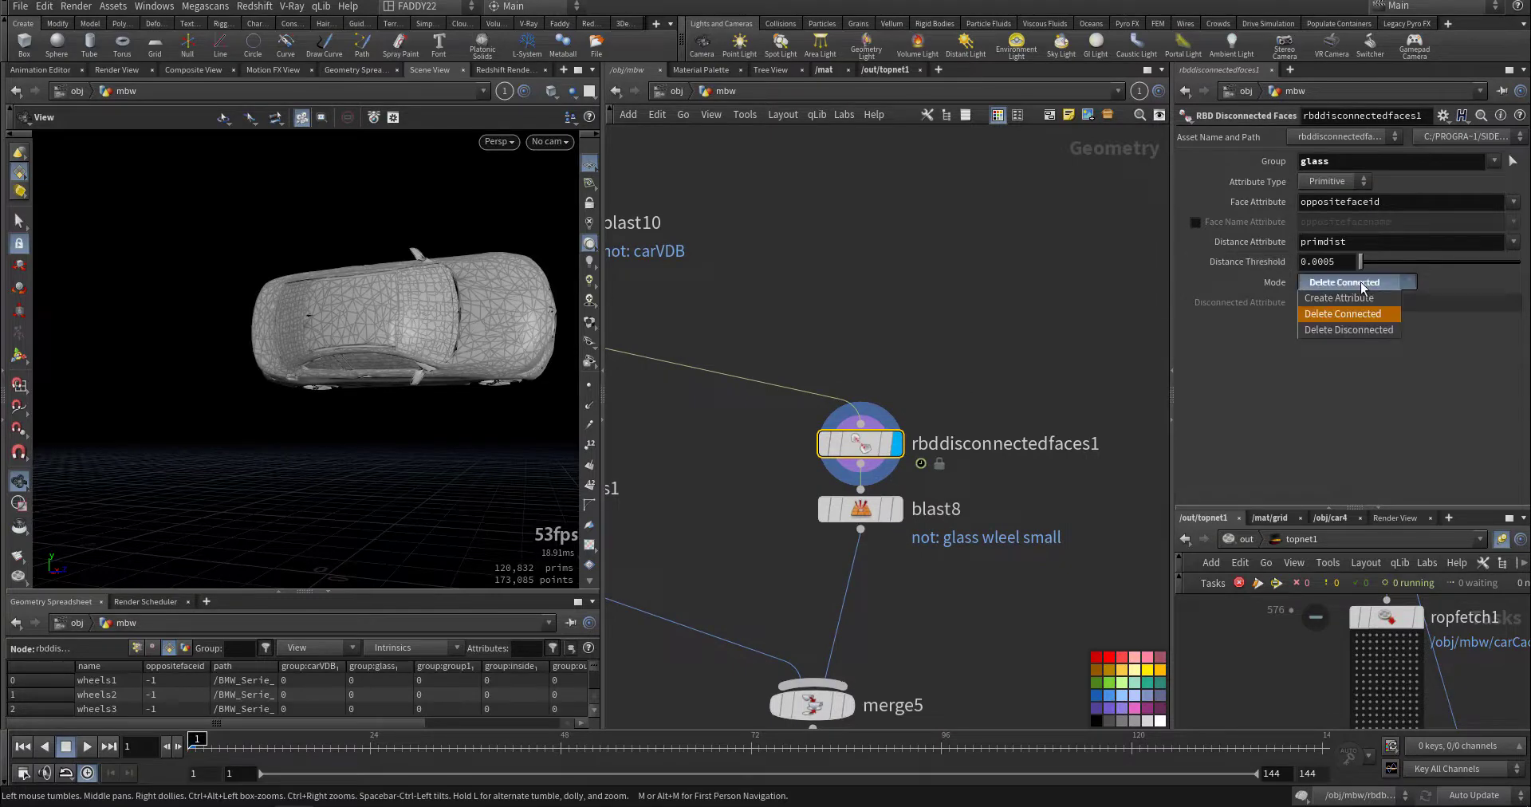
click(942, 591)
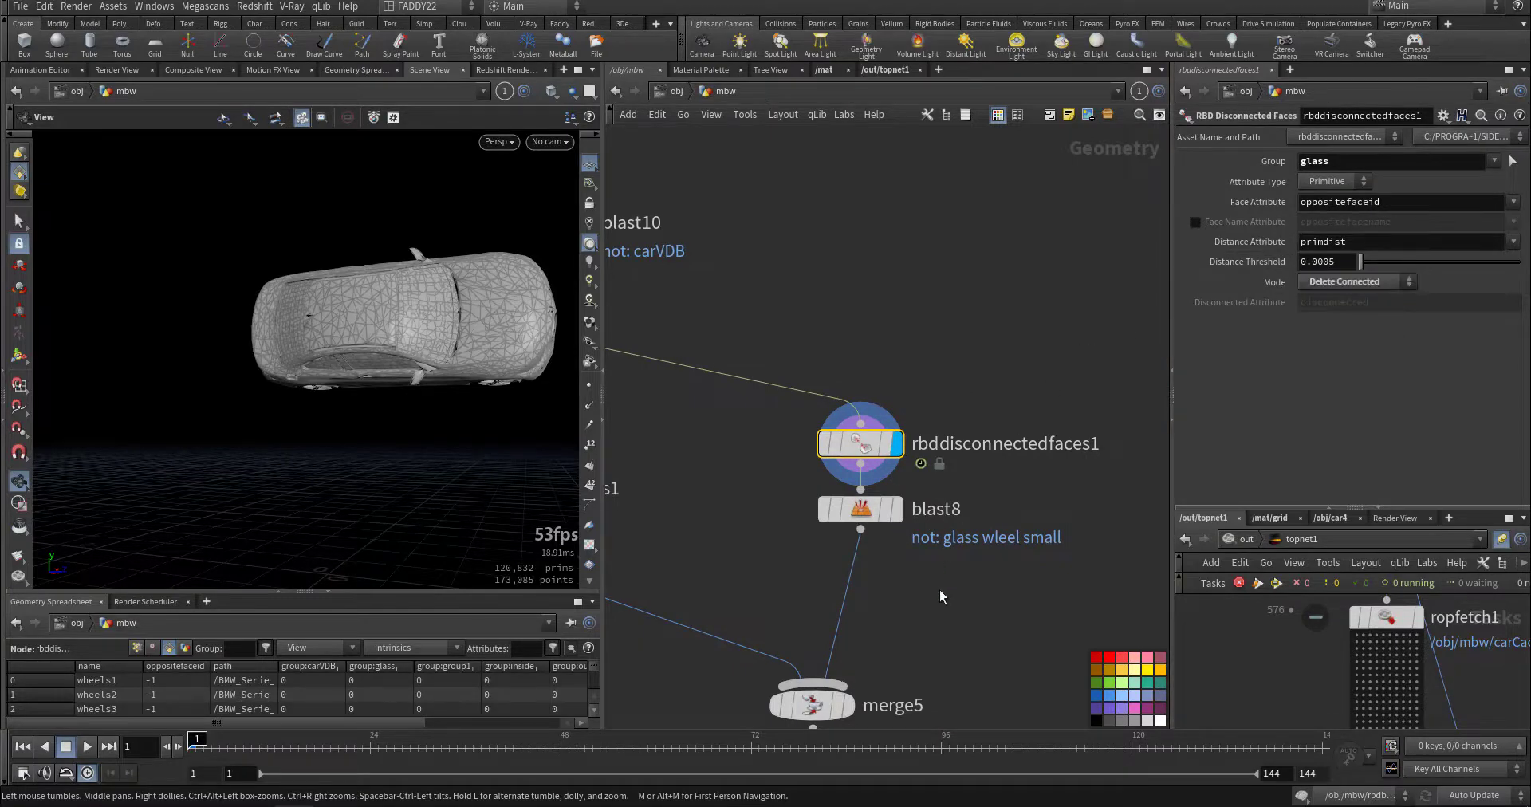
Follow the network down from rbddisconnectedfaces1, displaying the output of merge5 and of unpack1 below it.
middle_drag(952, 621, 958, 490)
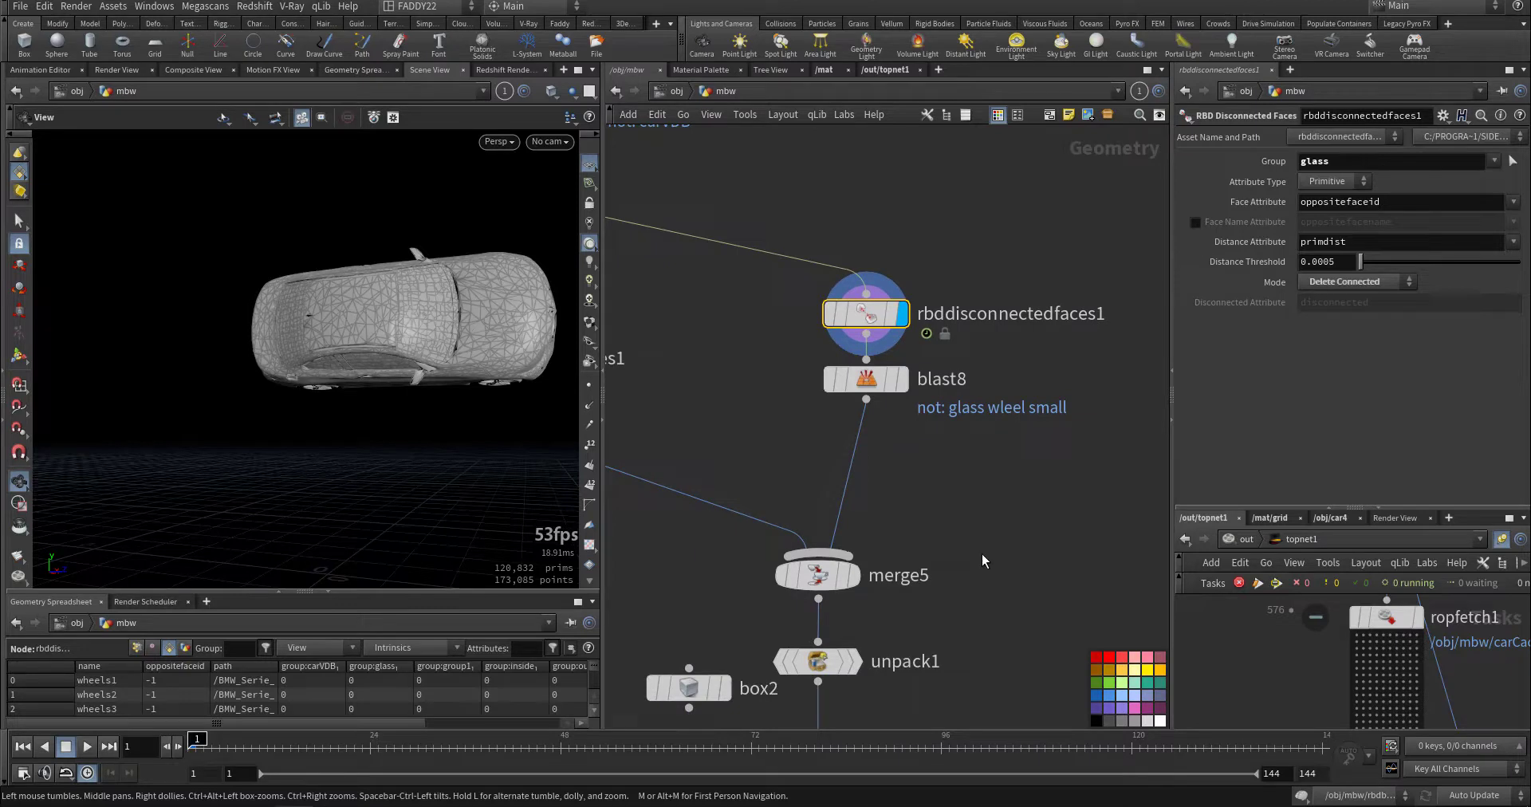
middle_drag(1061, 567, 1070, 419)
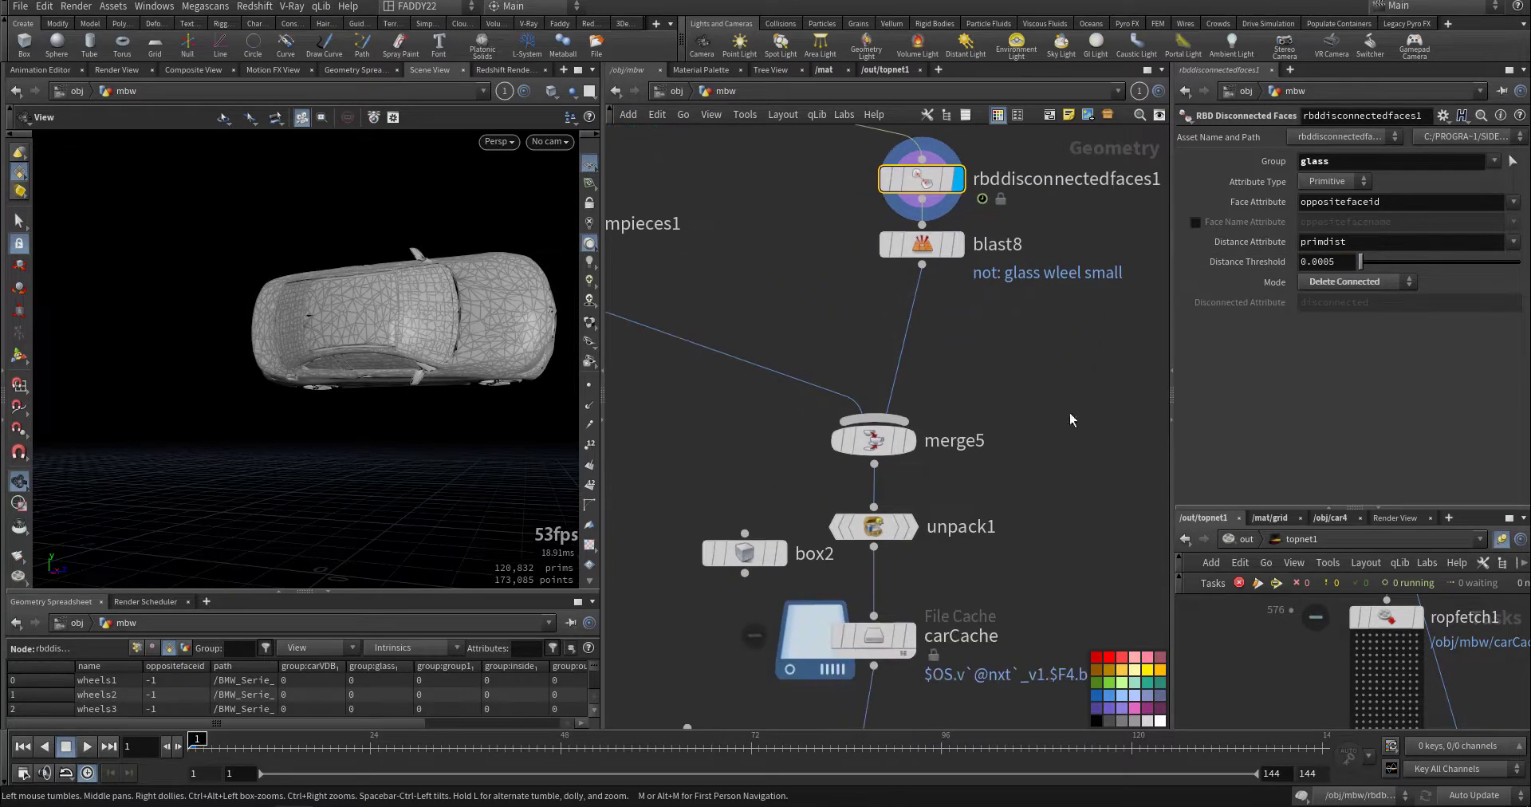
click(913, 441)
middle_drag(1012, 540, 1083, 414)
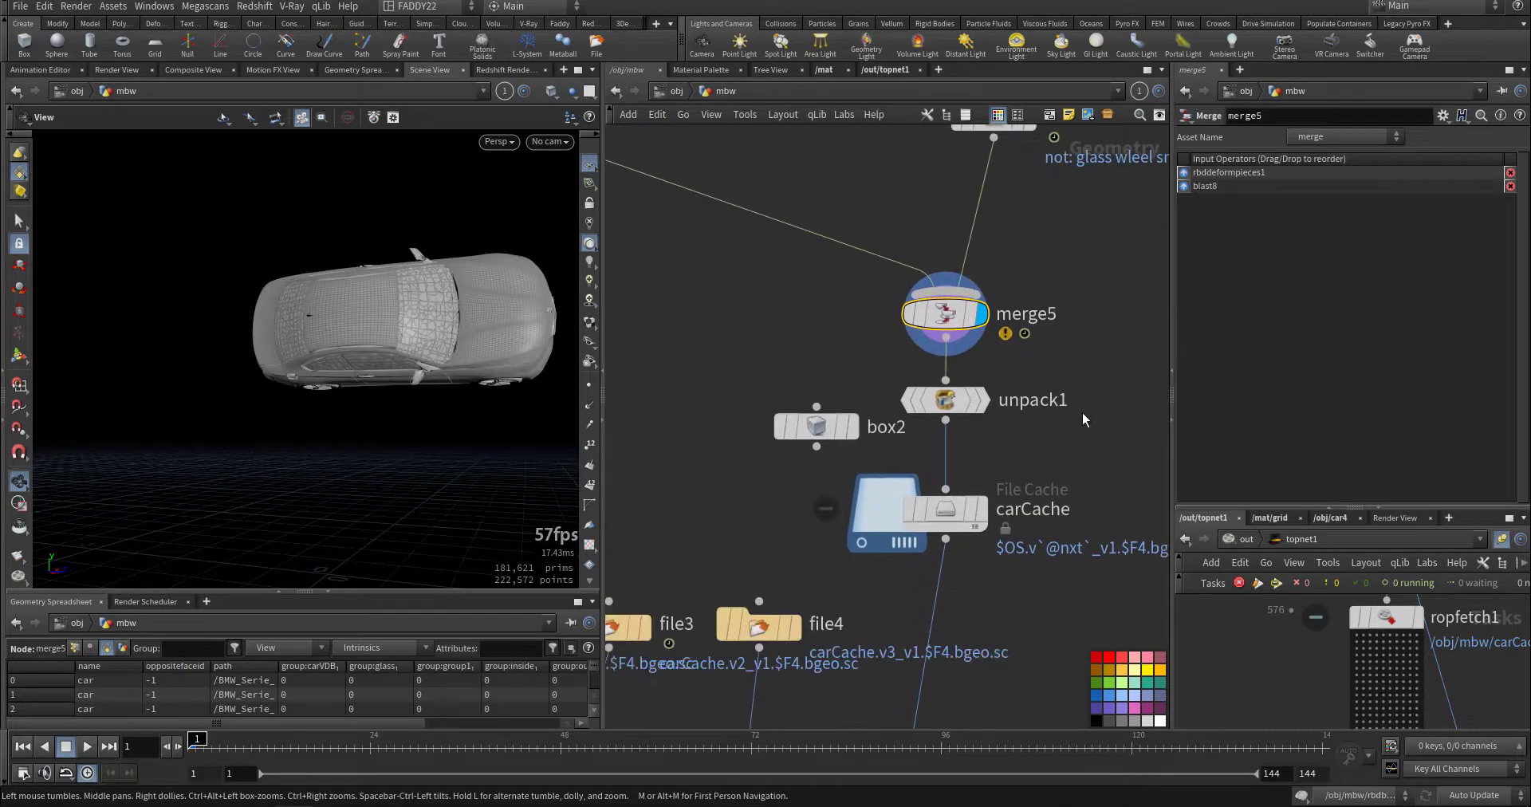
click(989, 405)
Select and display switch1 above the bullet solver and raise its Select Input to 5, cycling through the collider shapes.
scroll(1065, 424, down, 8)
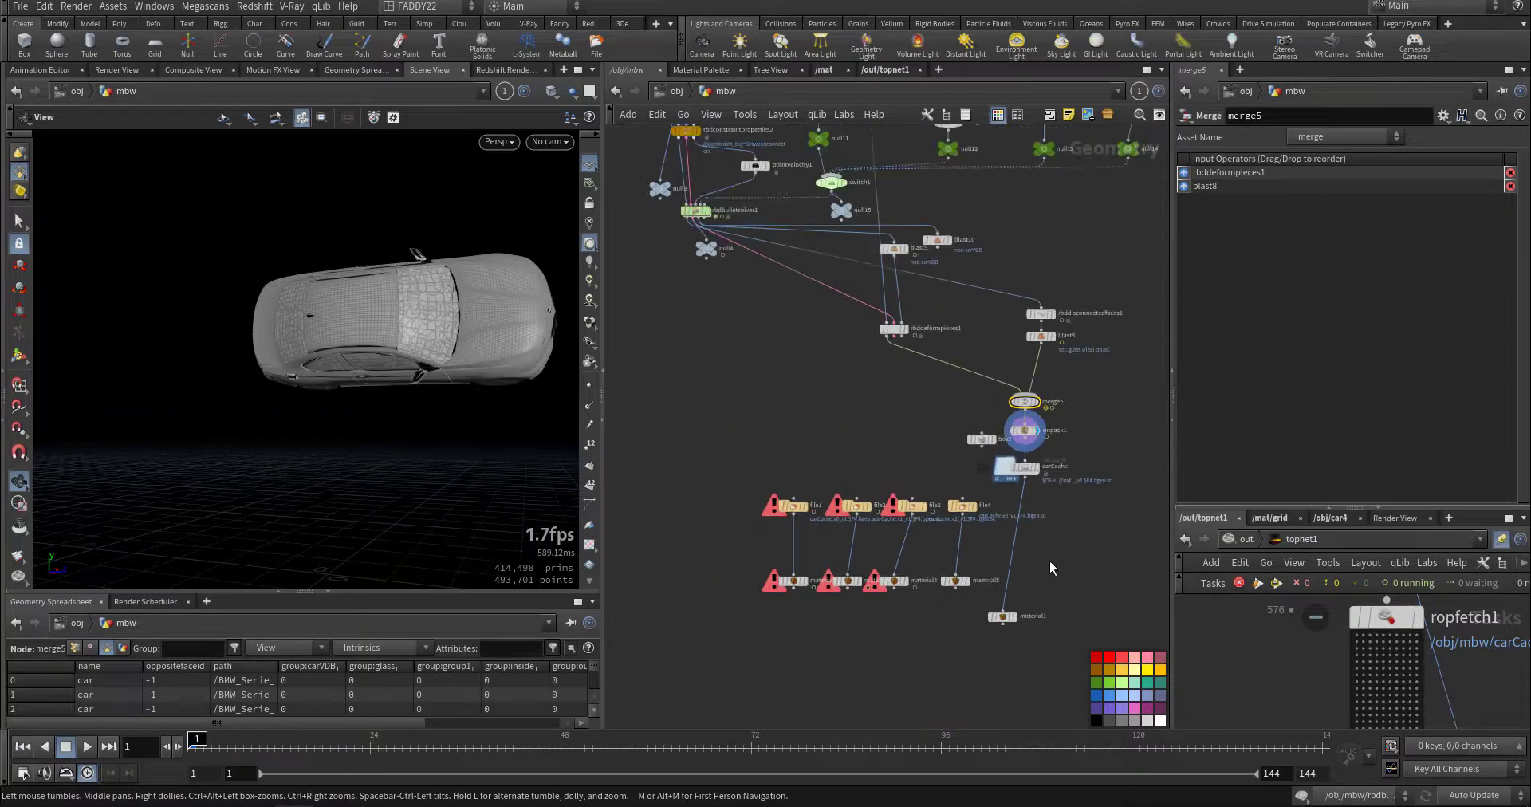
middle_drag(922, 174, 891, 397)
click(793, 404)
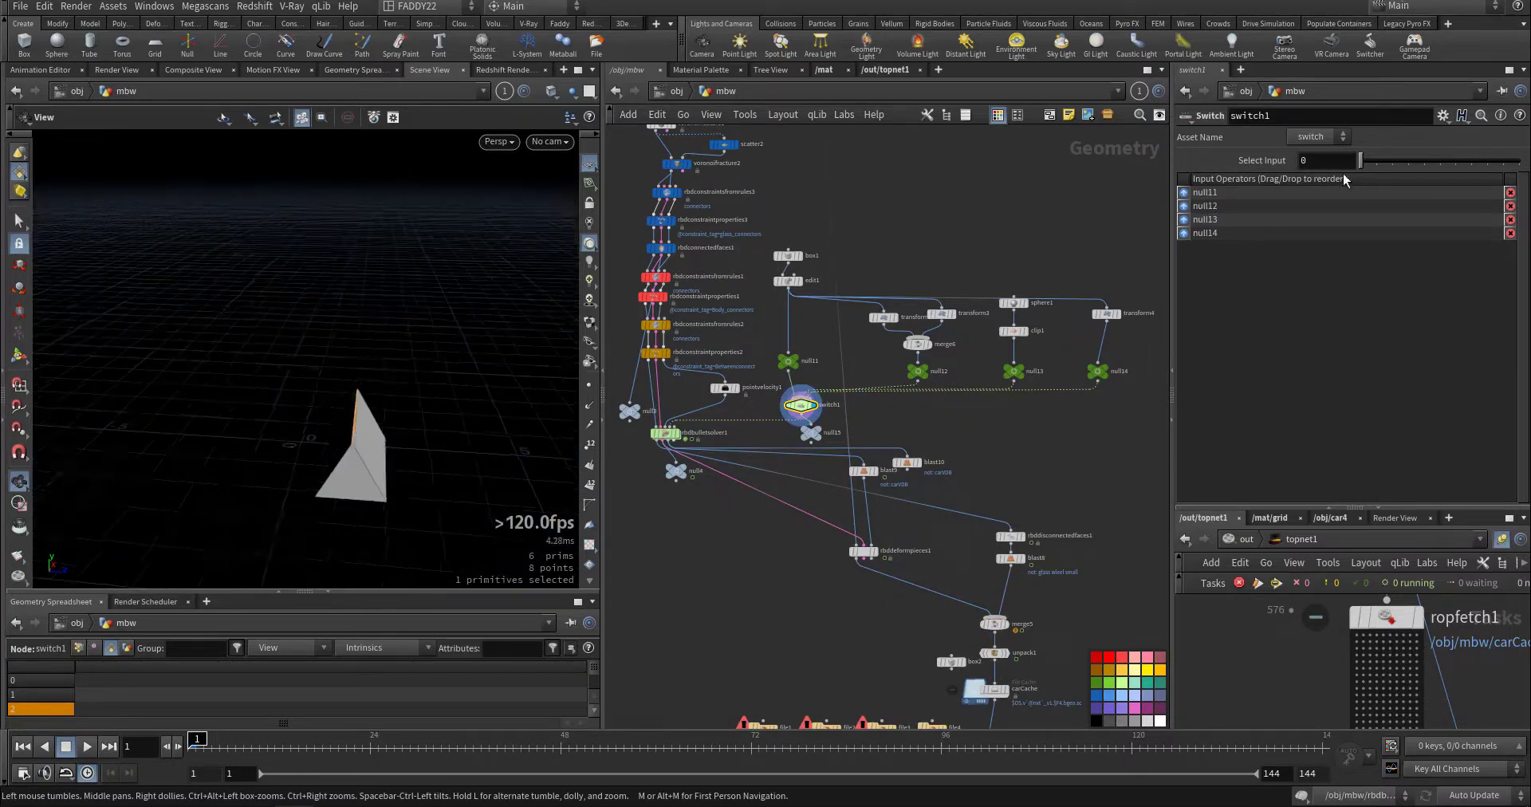
drag(1361, 162, 1414, 170)
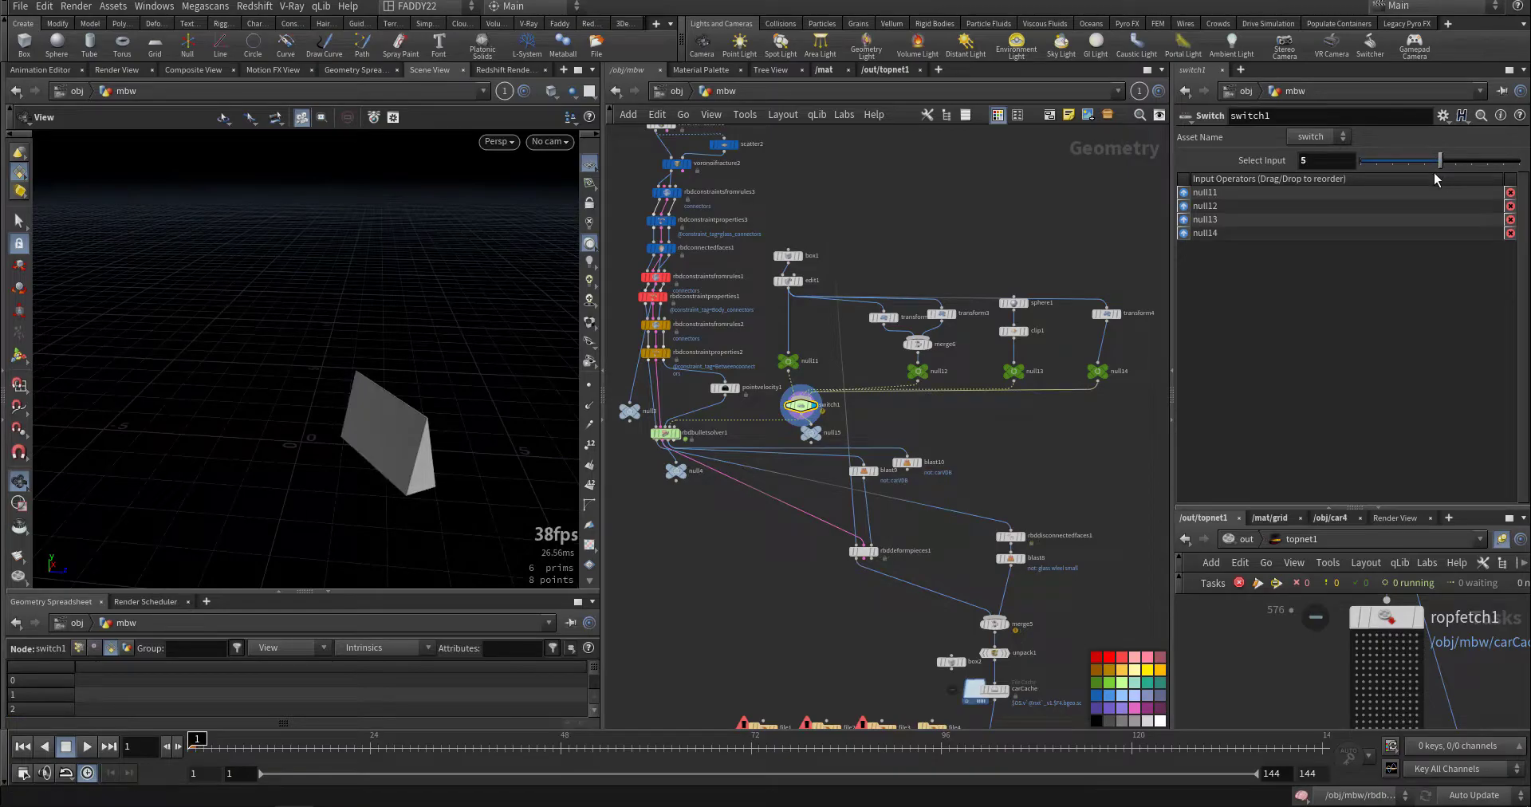
Switch to the YouTube page in the browser and replay the "Houdini Fx Car Metal Bending" video from the start.
click(327, 806)
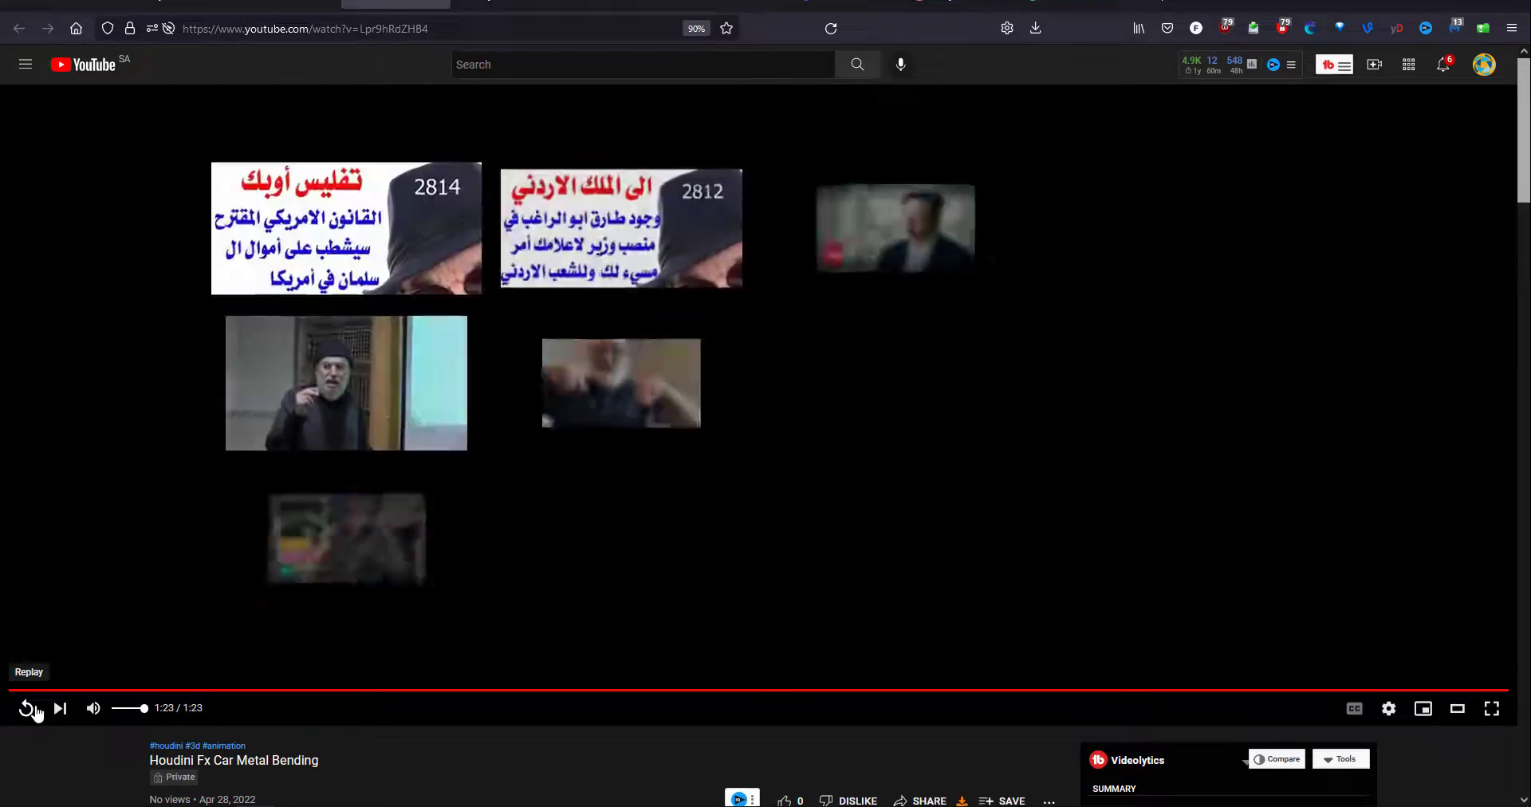
click(28, 708)
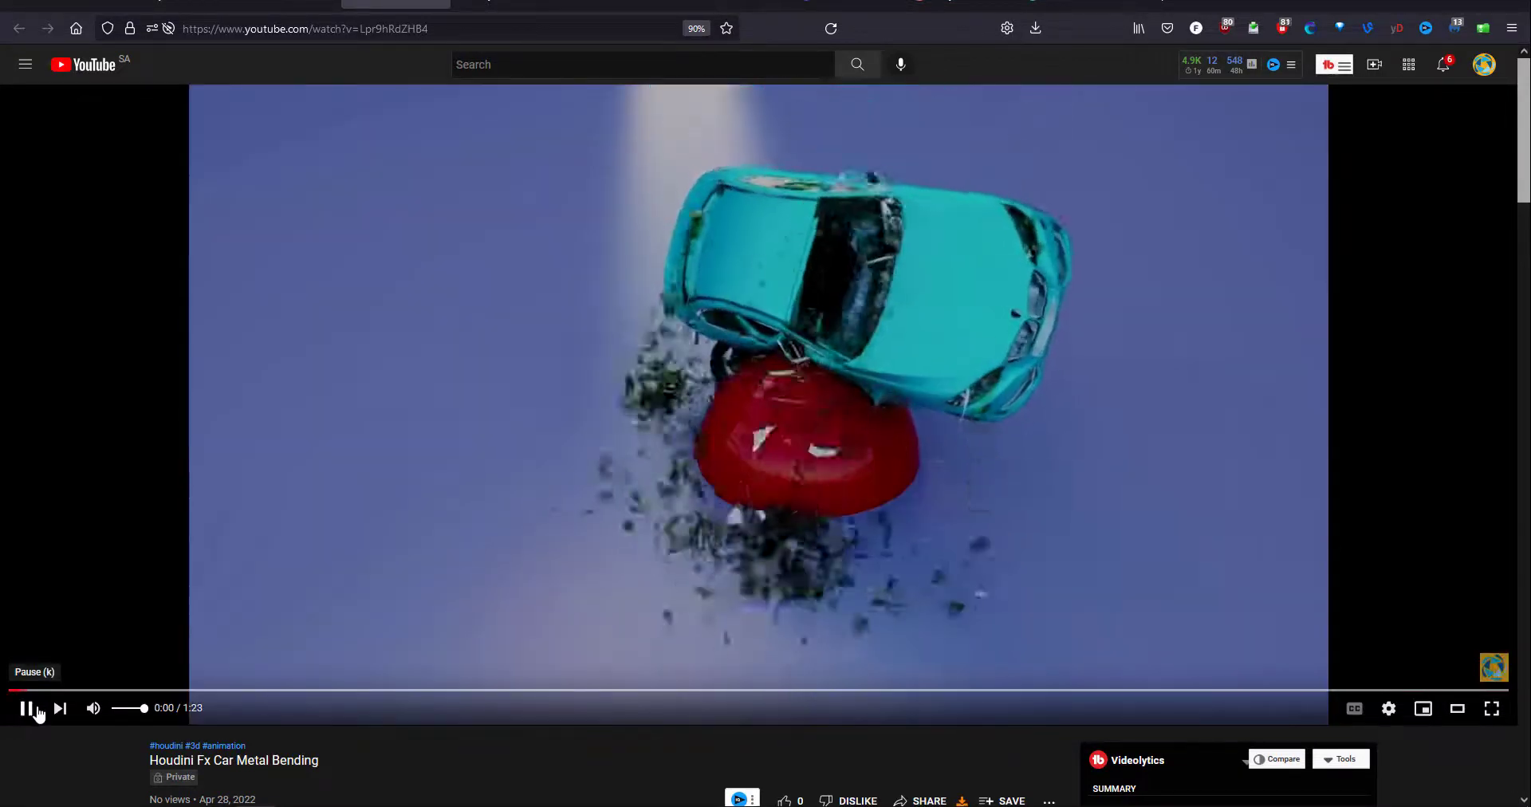